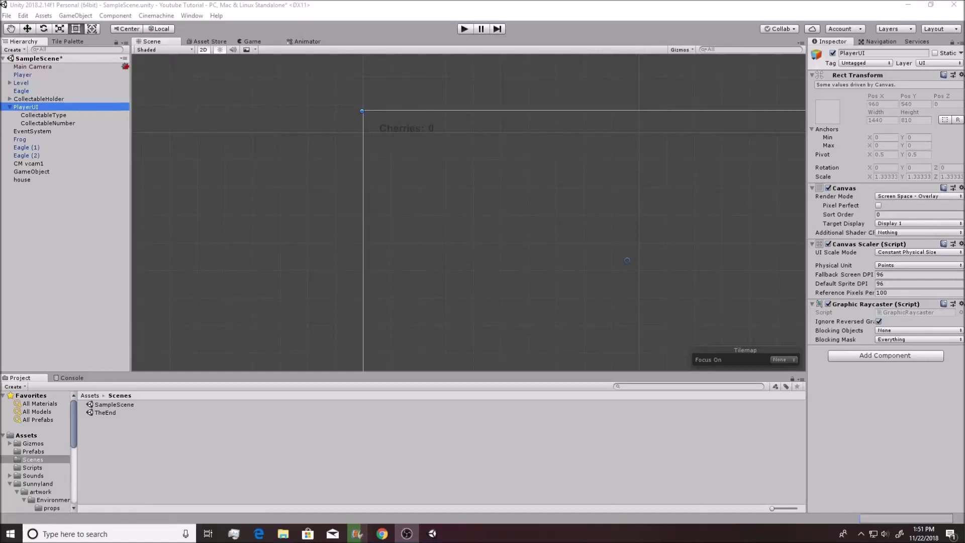
- Set PlayerUI's Canvas Scaler UI Scale Mode to Constant Pixel Size and enter Play mode
{"action": "left_click", "coordinate": [885, 253]}
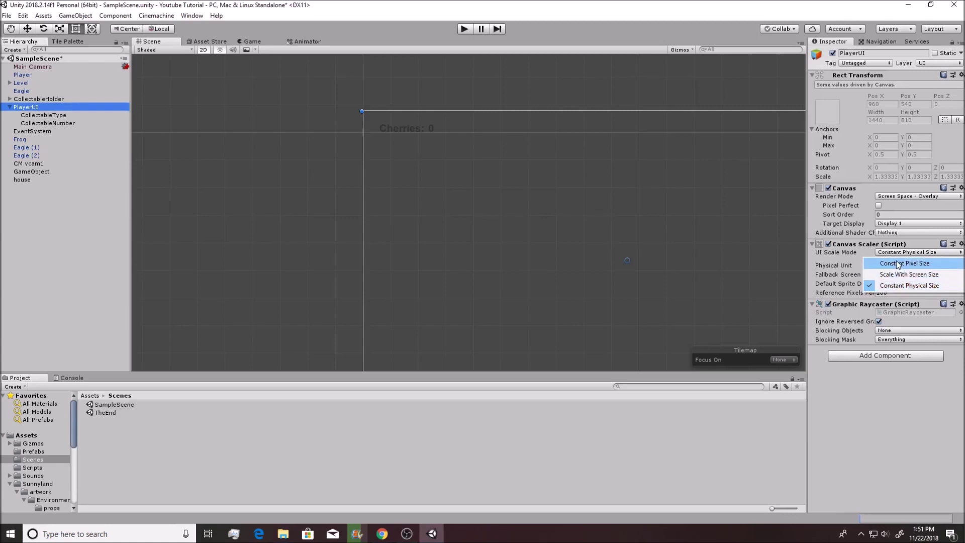
{"action": "left_click", "coordinate": [898, 263]}
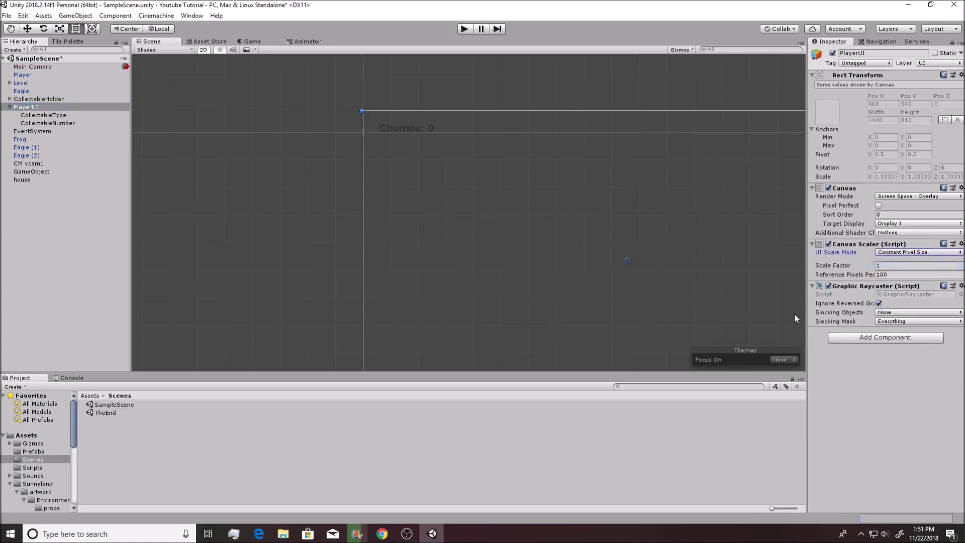
{"action": "left_click", "coordinate": [464, 29]}
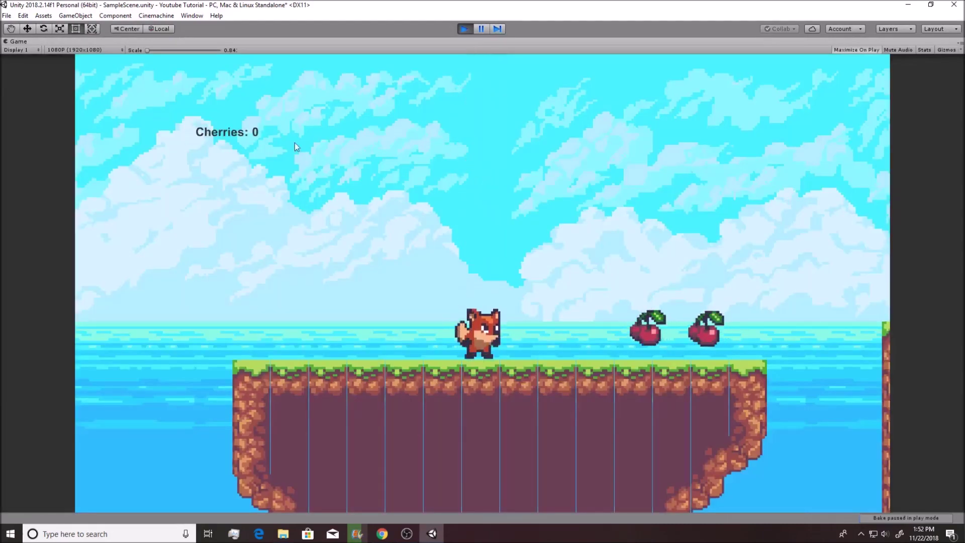
- Run and jump the fox around the level, collecting 9 cherries, then stop playing
{"action": "key", "text": "d"}
{"action": "key", "text": "space"}
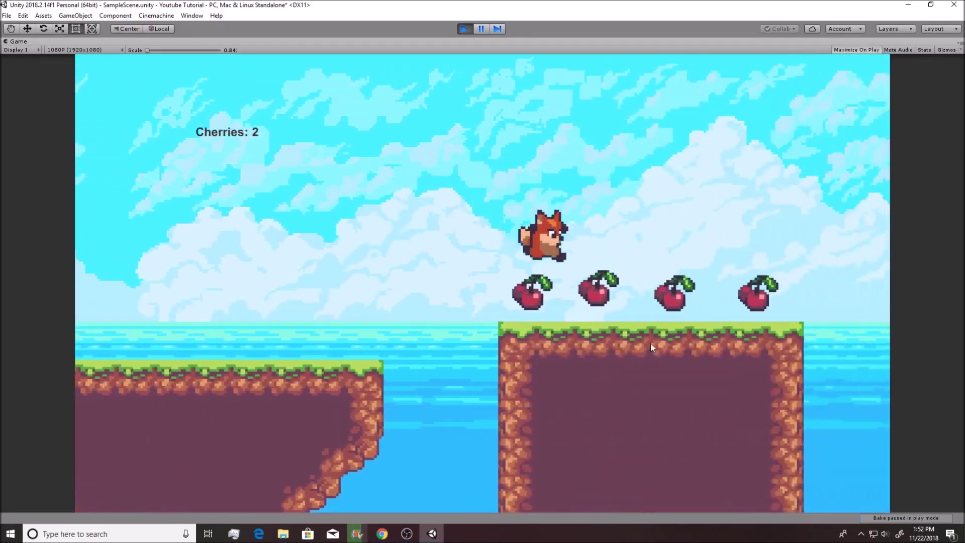
{"action": "key", "text": "space"}
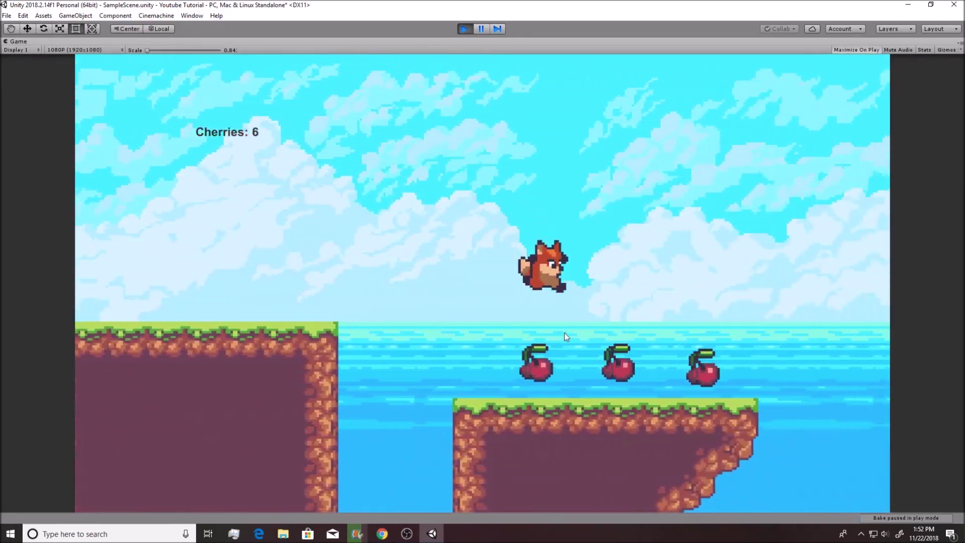
{"action": "key", "text": "a"}
{"action": "key", "text": "space"}
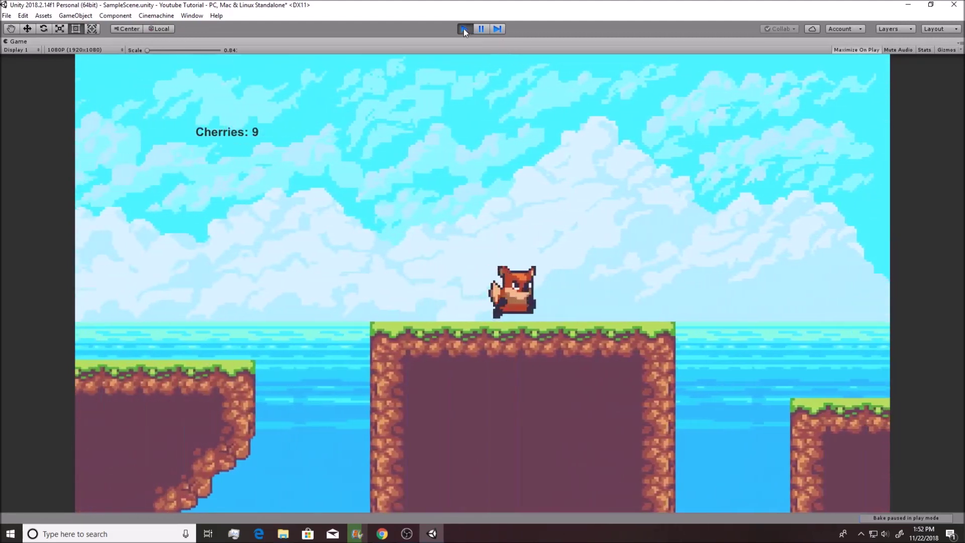
{"action": "left_click", "coordinate": [465, 29]}
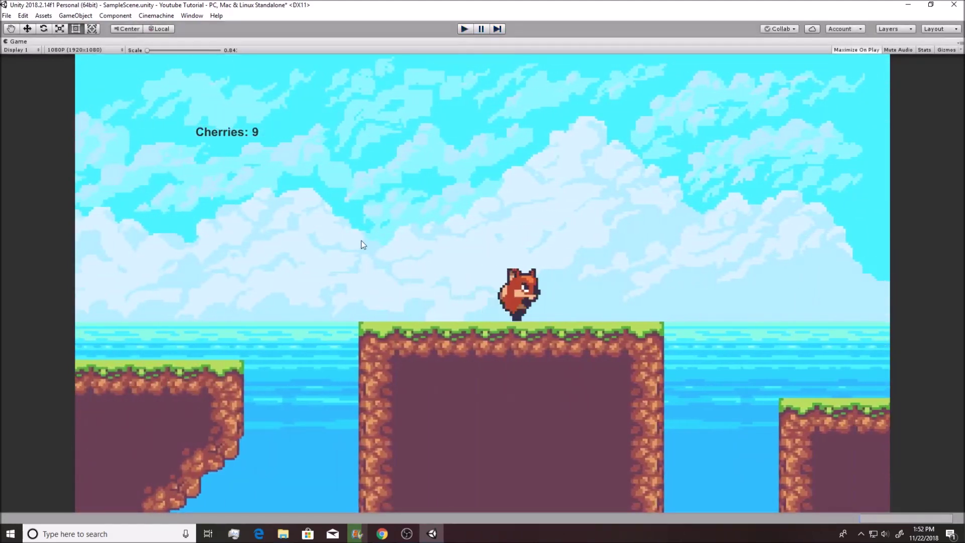
- Anchor the Cherries label (CollectableType) to the top-left preset and drag it near the corner
{"action": "left_click", "coordinate": [464, 166]}
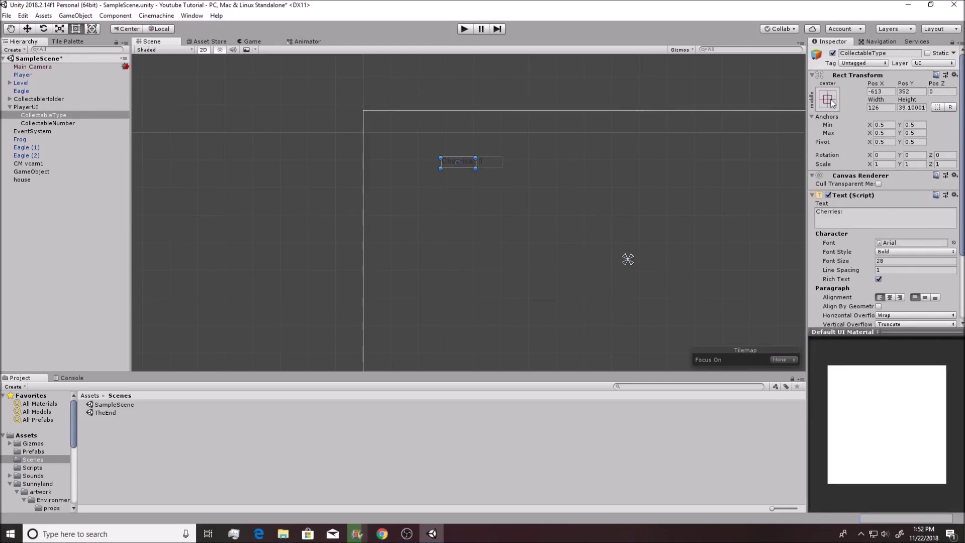
{"action": "left_click", "coordinate": [26, 107]}
{"action": "left_click", "coordinate": [38, 115]}
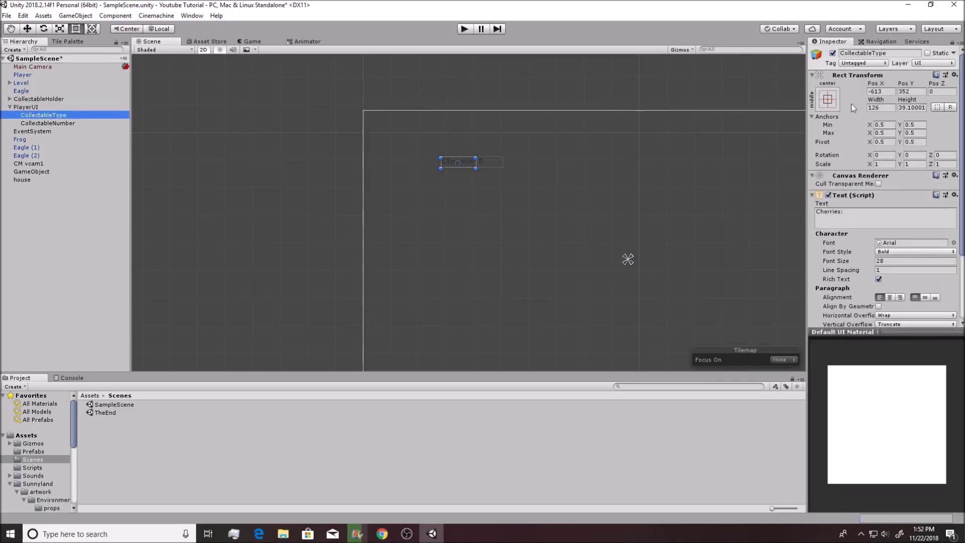
{"action": "left_click", "coordinate": [834, 105]}
{"action": "left_click", "coordinate": [863, 179]}
{"action": "left_click", "coordinate": [467, 167]}
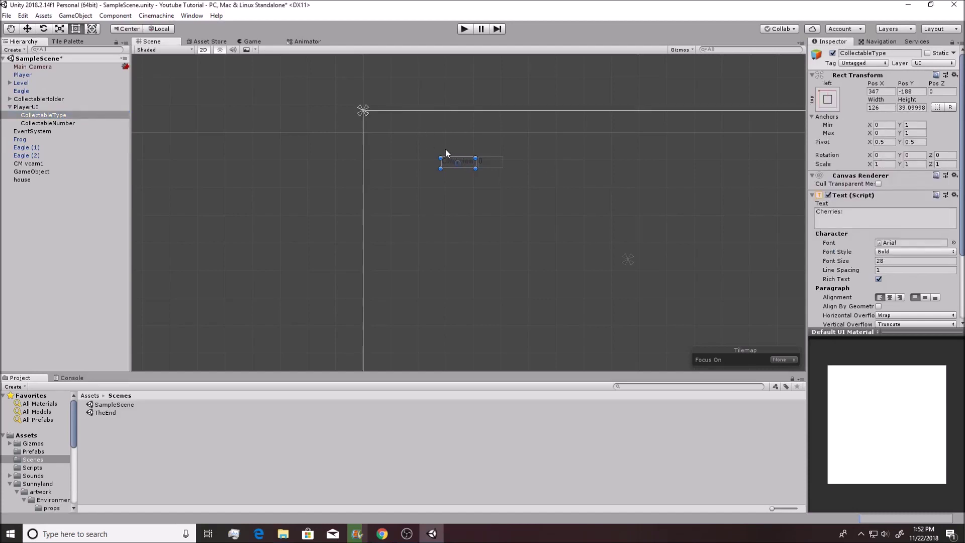
{"action": "left_click_drag", "start_coordinate": [468, 162], "coordinate": [418, 141]}
{"action": "scroll", "coordinate": [632, 260], "scroll_direction": "down", "scroll_amount": 3}
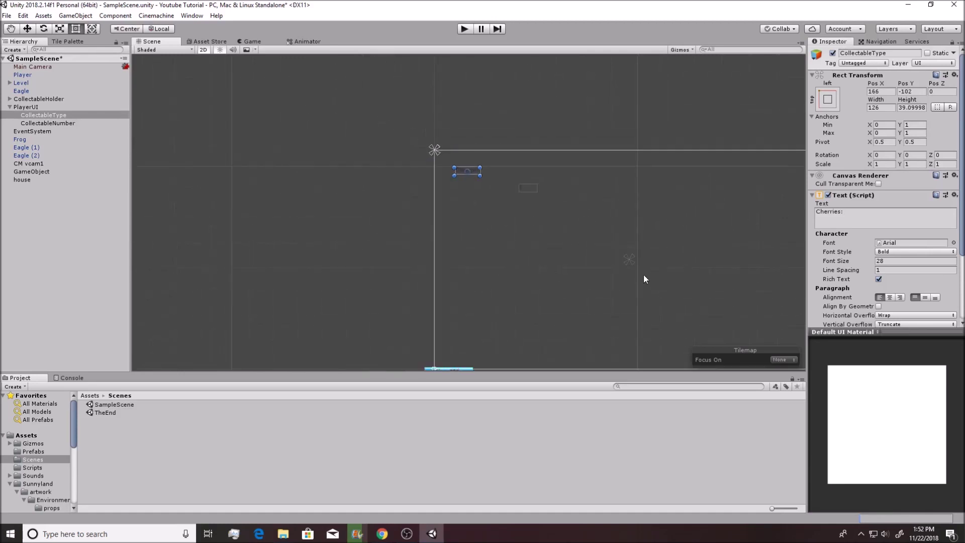
{"action": "scroll", "coordinate": [645, 277], "scroll_direction": "up", "scroll_amount": 3}
{"action": "scroll", "coordinate": [634, 266], "scroll_direction": "down", "scroll_amount": 3}
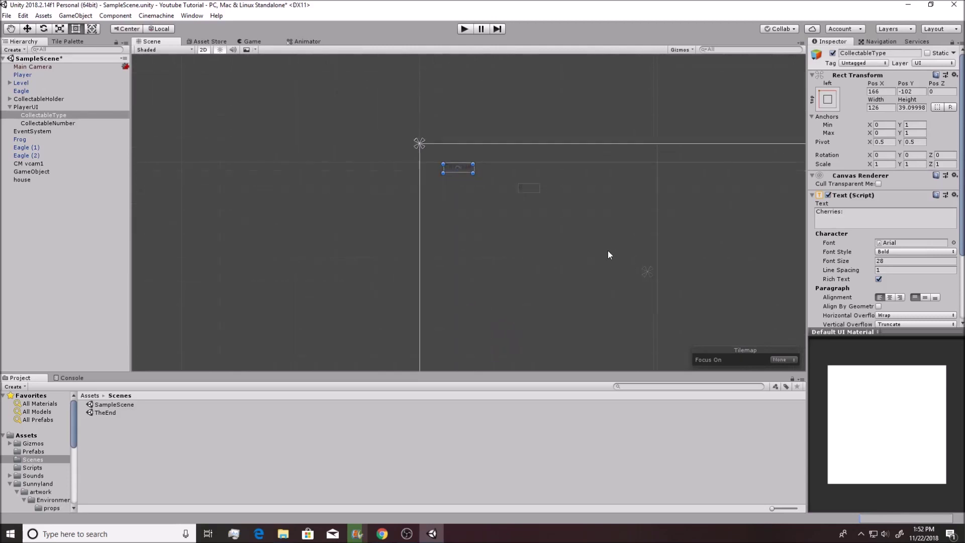
{"action": "scroll", "coordinate": [583, 244], "scroll_direction": "up", "scroll_amount": 2}
- Anchor CollectableNumber top-left, place it beside the Cherries label, and start the game
{"action": "left_click", "coordinate": [41, 122]}
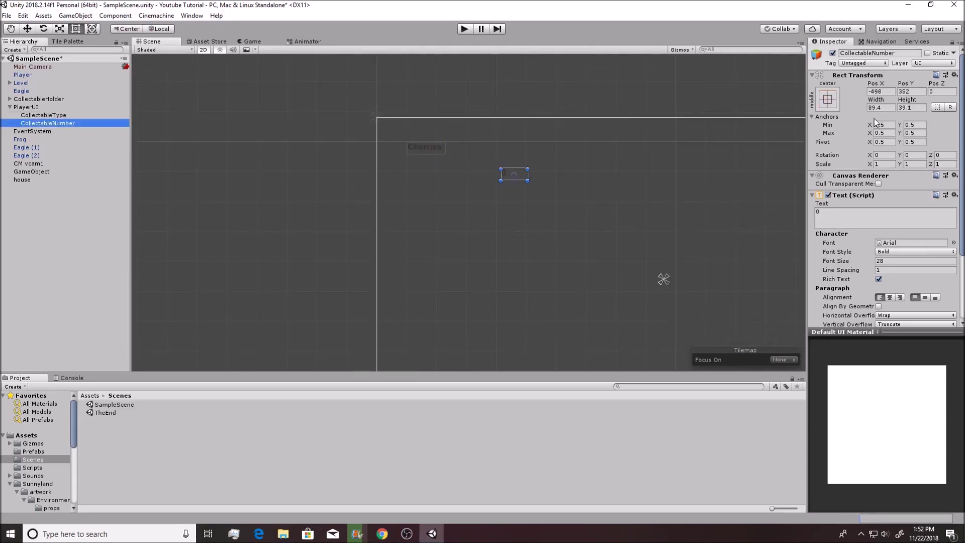
{"action": "left_click", "coordinate": [828, 100]}
{"action": "left_click", "coordinate": [868, 179]}
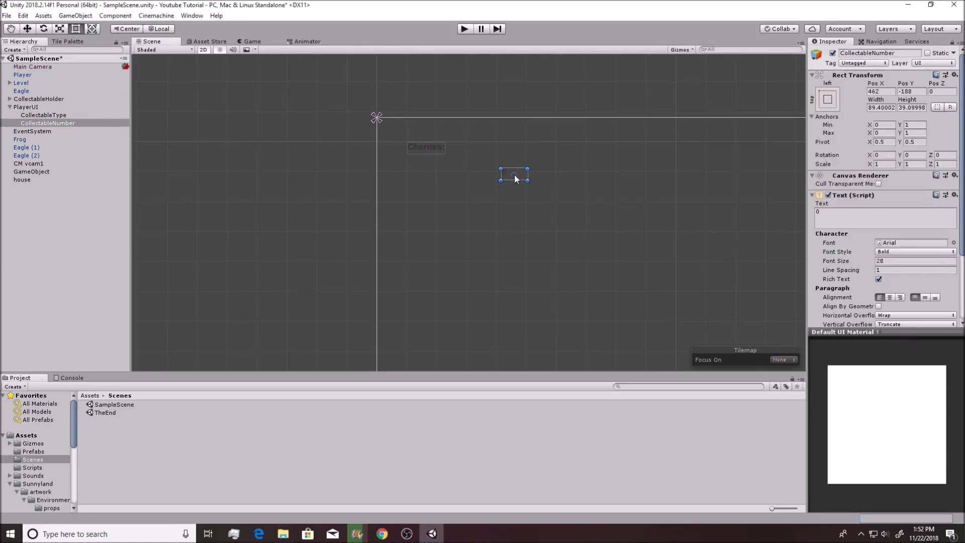
{"action": "left_click_drag", "start_coordinate": [514, 173], "coordinate": [459, 149]}
{"action": "left_click", "coordinate": [465, 29]}
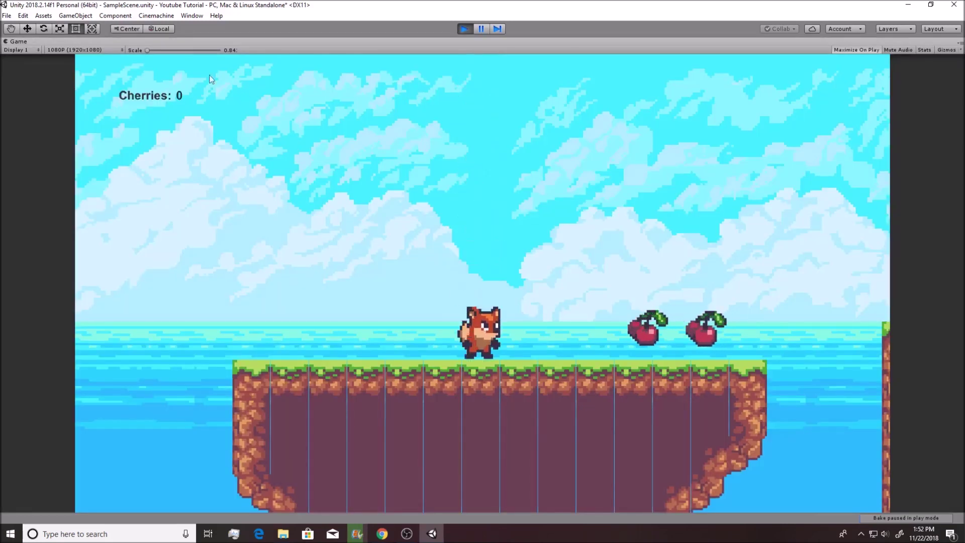
- Preview the Game view at 16:10 and 5:4, then settle on 16:9
{"action": "left_click", "coordinate": [93, 50]}
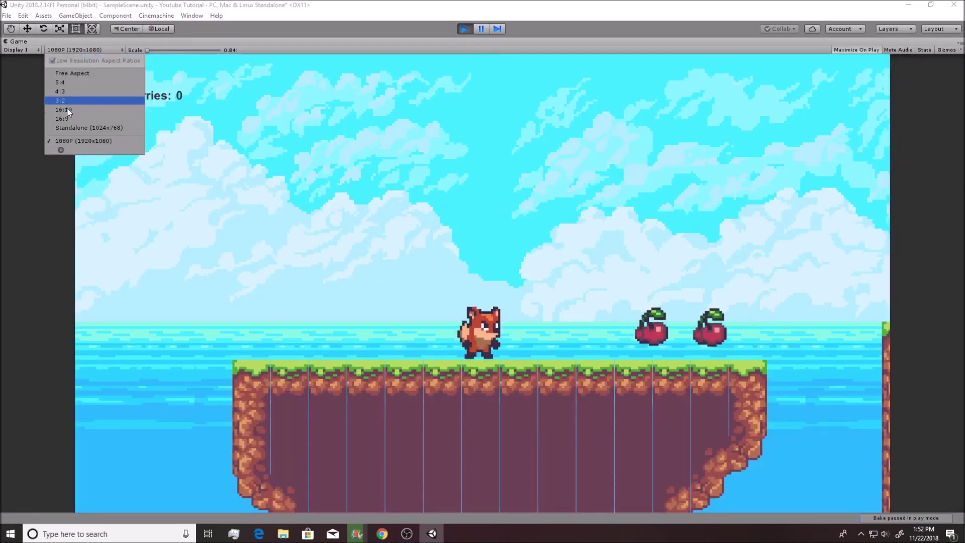
{"action": "left_click", "coordinate": [68, 114]}
{"action": "left_click", "coordinate": [92, 50]}
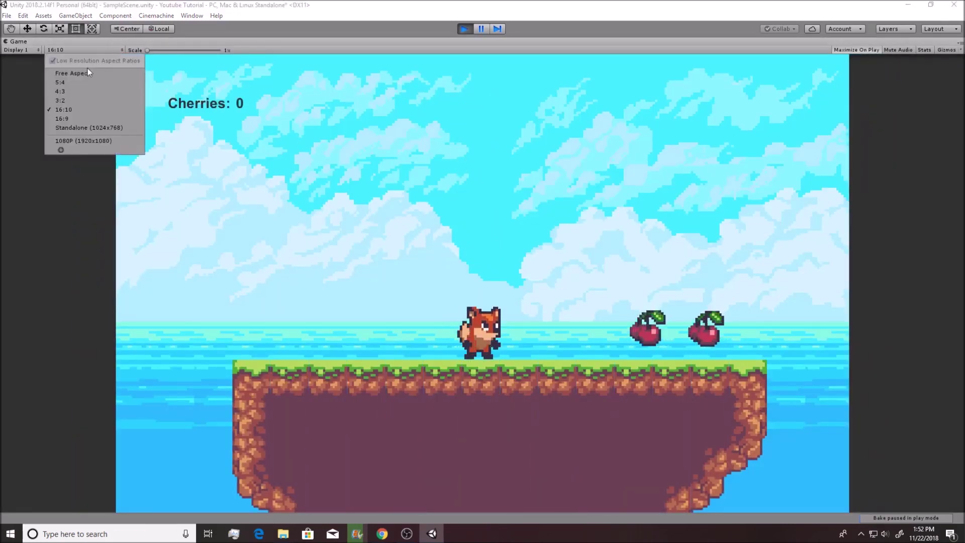
{"action": "left_click", "coordinate": [74, 83]}
{"action": "left_click", "coordinate": [104, 50]}
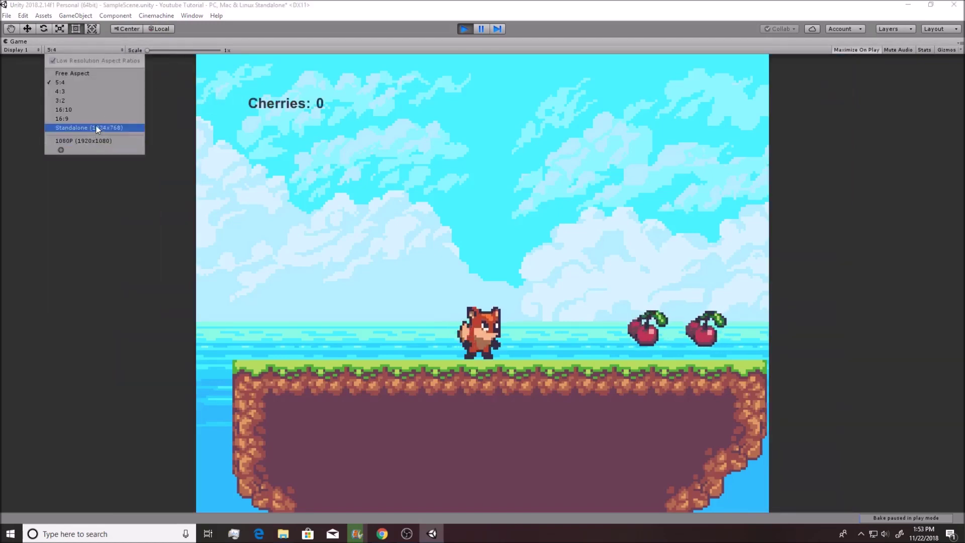
{"action": "left_click", "coordinate": [74, 119]}
- Run and jump the fox right, collecting cherries, stomping the frog and passing the eagles
{"action": "key", "text": "Right"}
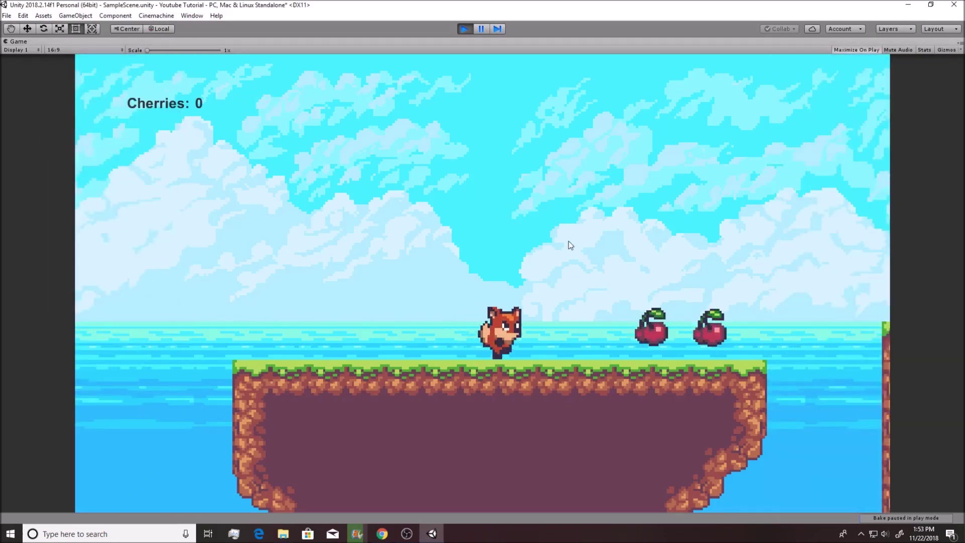
{"action": "key", "text": "space"}
{"action": "key", "text": "Right"}
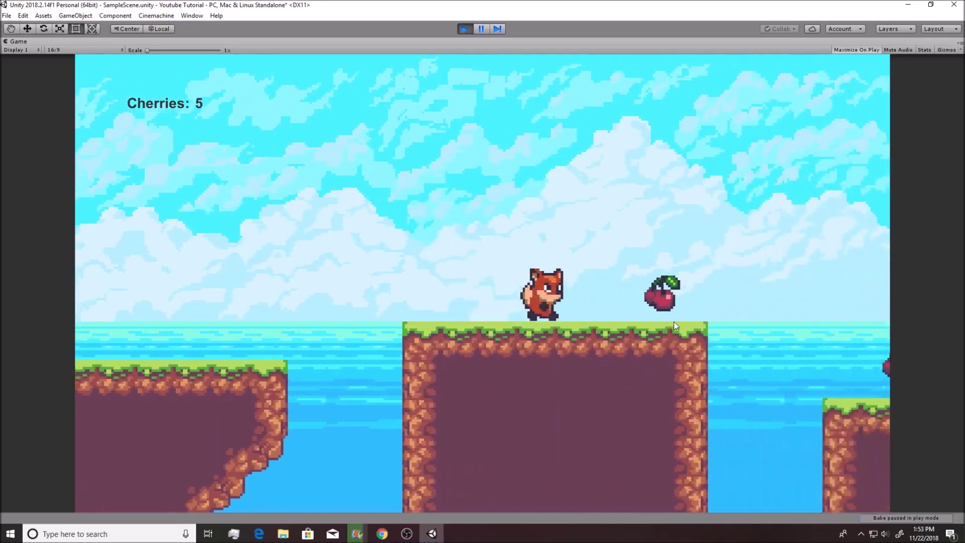
{"action": "key", "text": "space"}
{"action": "key", "text": "Right"}
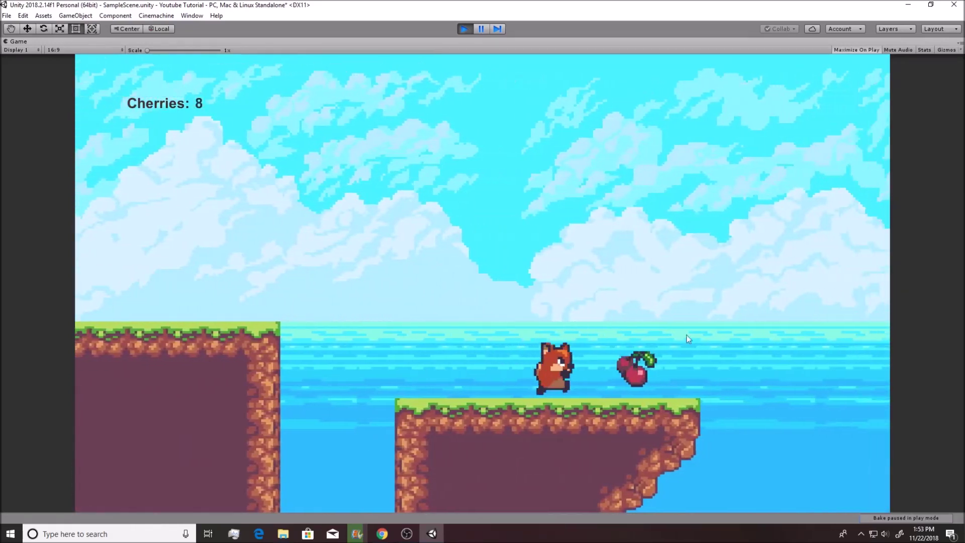
{"action": "key", "text": "space"}
{"action": "key", "text": "Right"}
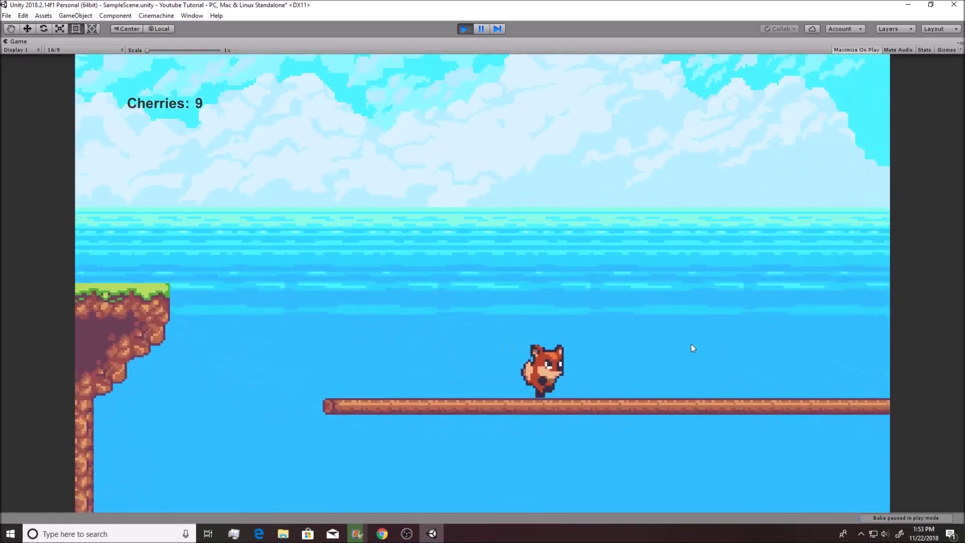
{"action": "key", "text": "Right"}
{"action": "key", "text": "space"}
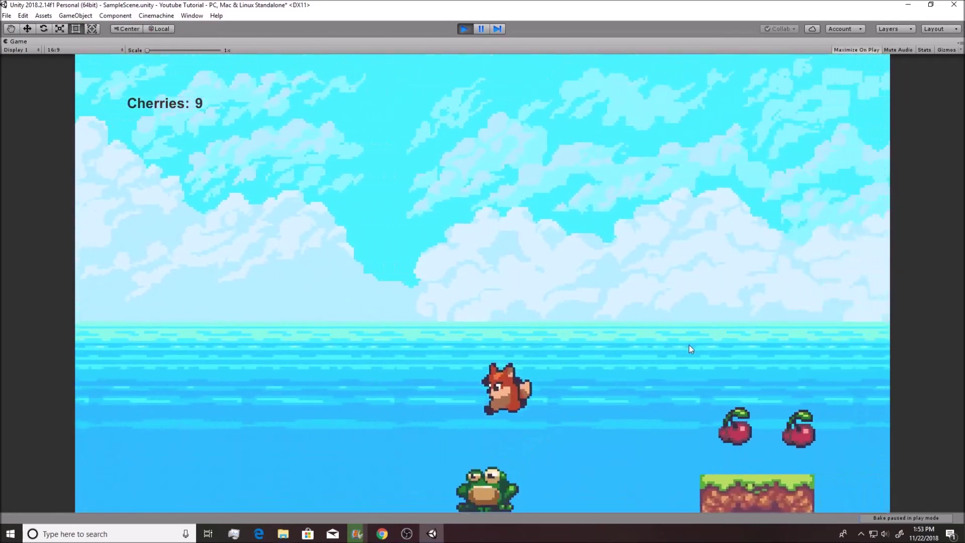
{"action": "key", "text": "Right"}
{"action": "key", "text": "space"}
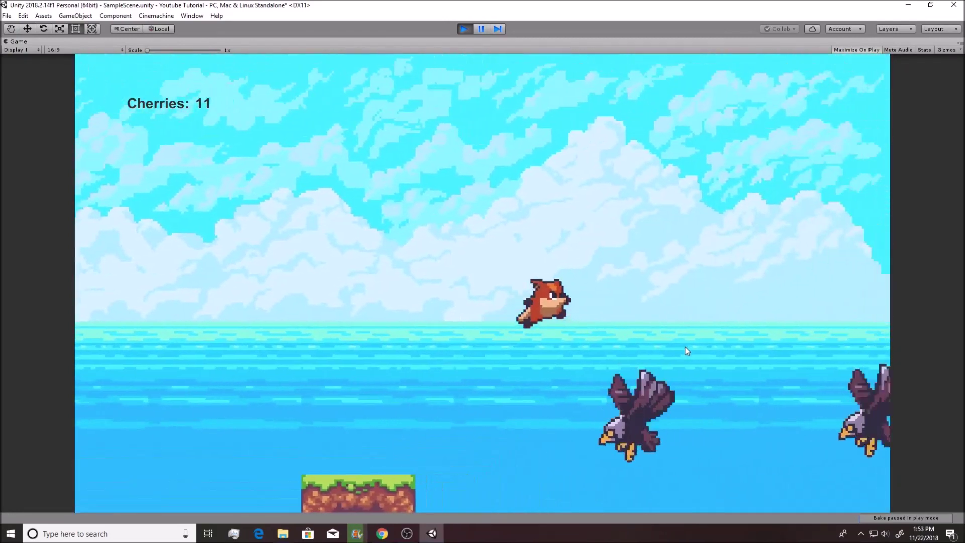
{"action": "key", "text": "Right"}
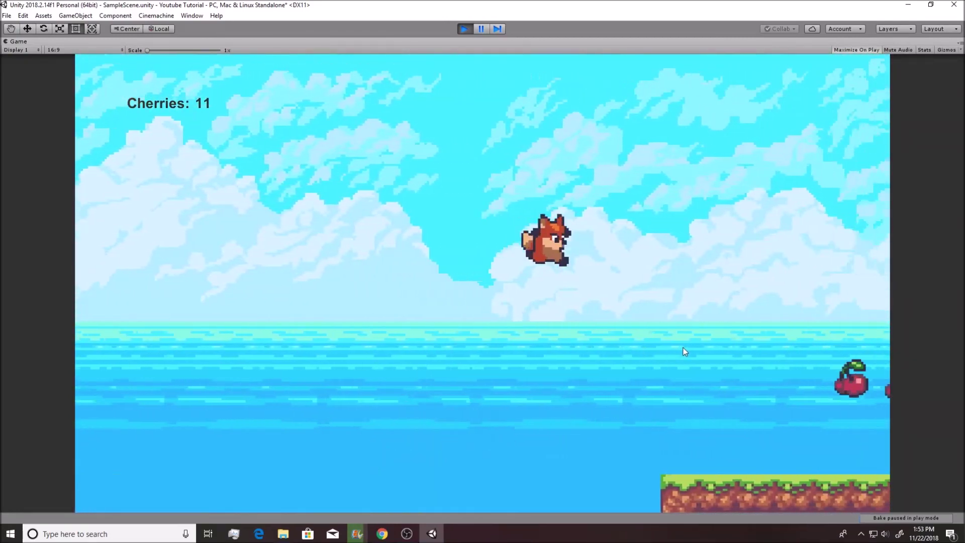
- After the restart, run on collecting cherries up to 9, stomp the frog, and stop playing
{"action": "key", "text": "Right"}
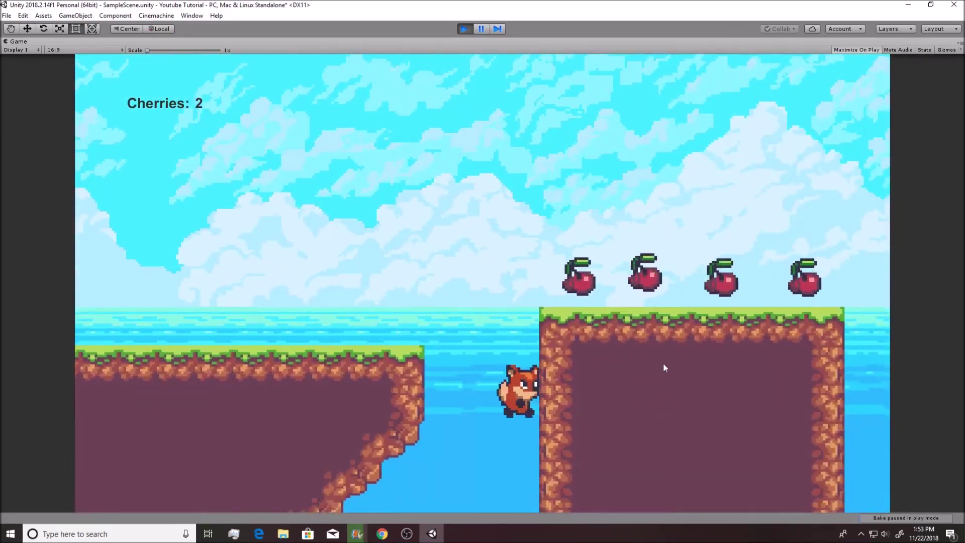
{"action": "key", "text": "space"}
{"action": "key", "text": "Right"}
{"action": "key", "text": "space"}
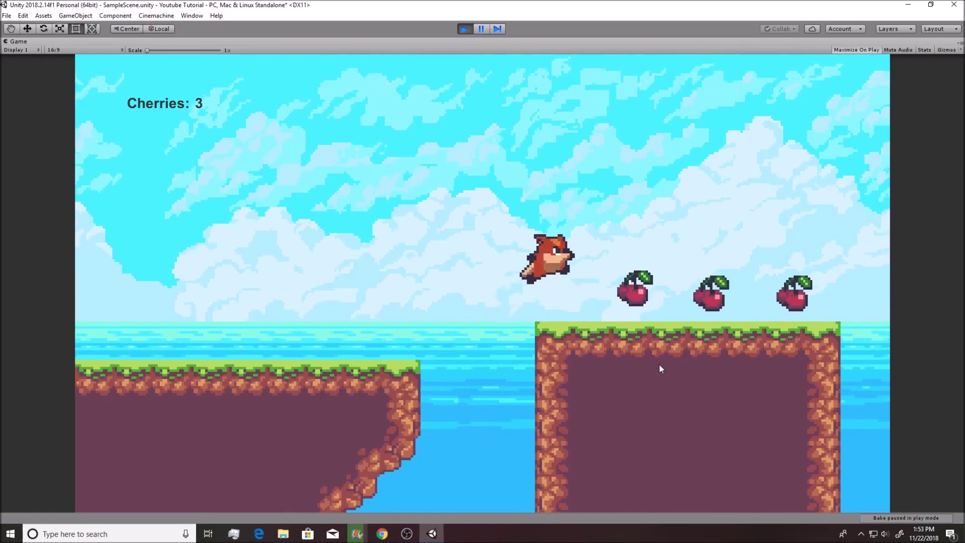
{"action": "key", "text": "Right"}
{"action": "key", "text": "space"}
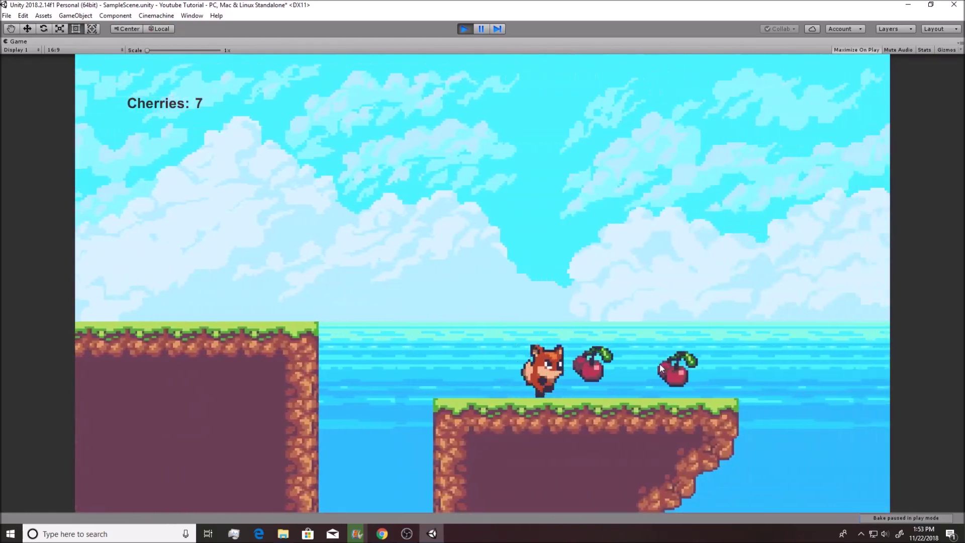
{"action": "key", "text": "space"}
{"action": "key", "text": "Right"}
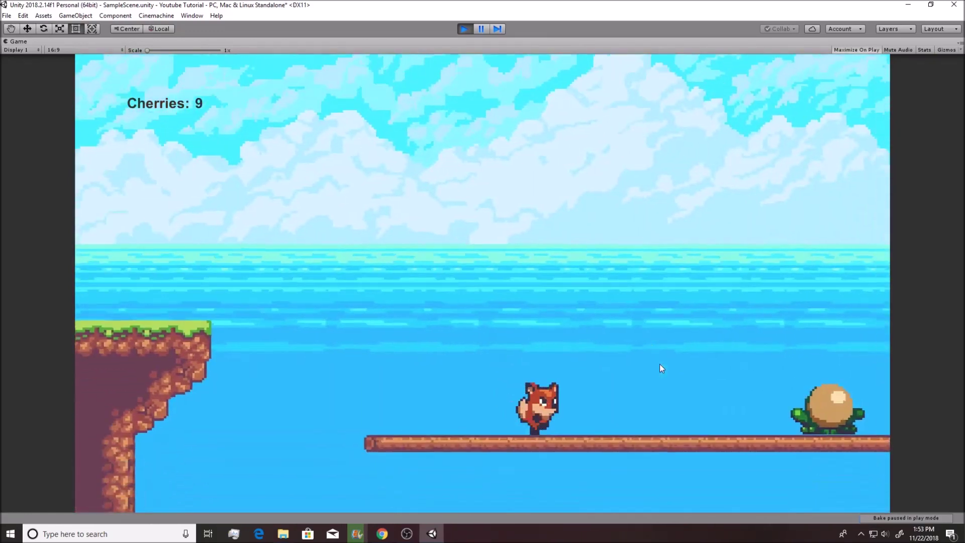
{"action": "key", "text": "space"}
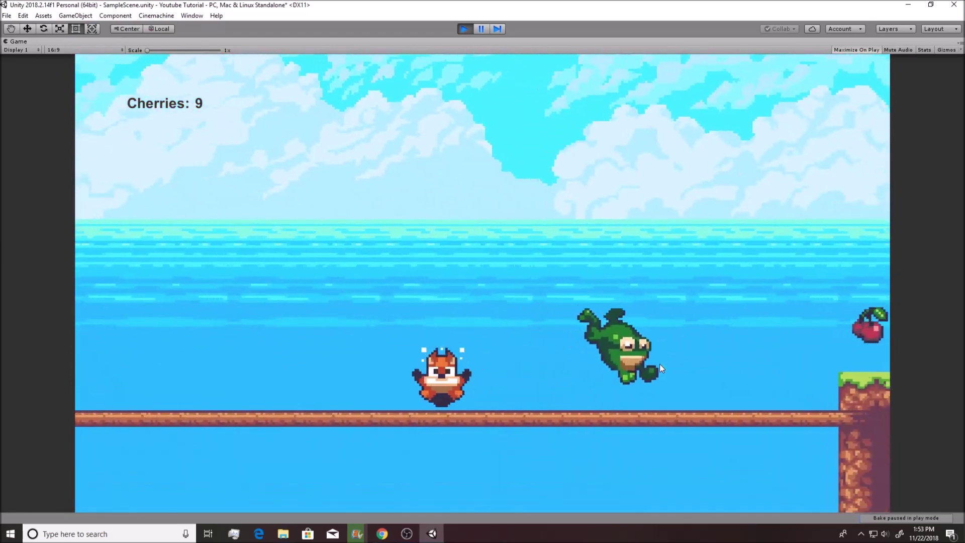
{"action": "key", "text": "Right"}
{"action": "key", "text": "space"}
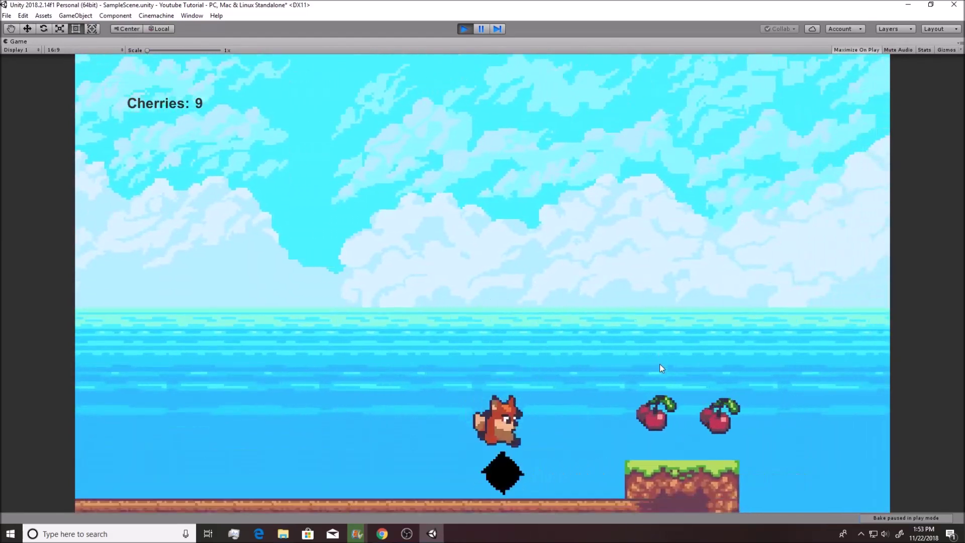
{"action": "key", "text": "space"}
{"action": "left_click", "coordinate": [464, 30]}
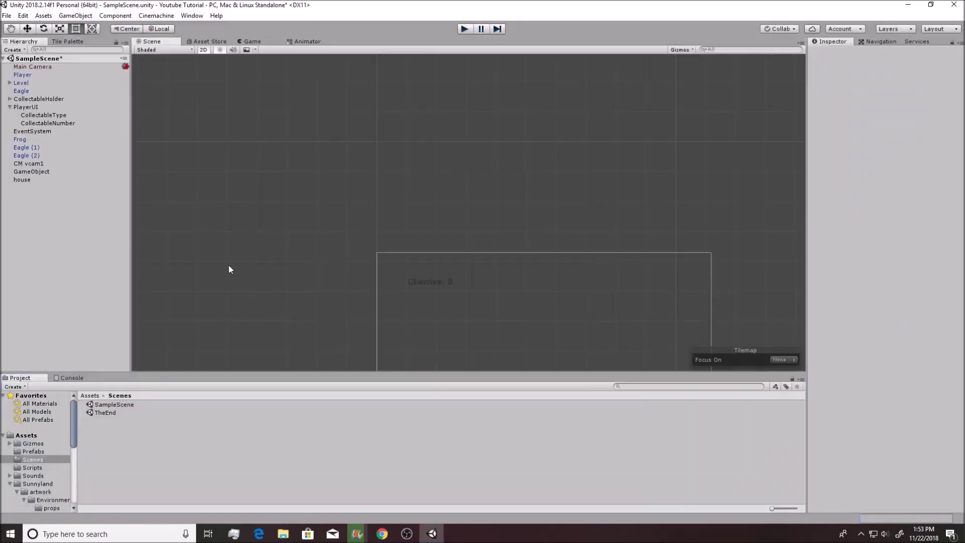
- Save the scene with Ctrl+S
{"action": "left_click", "coordinate": [10, 107]}
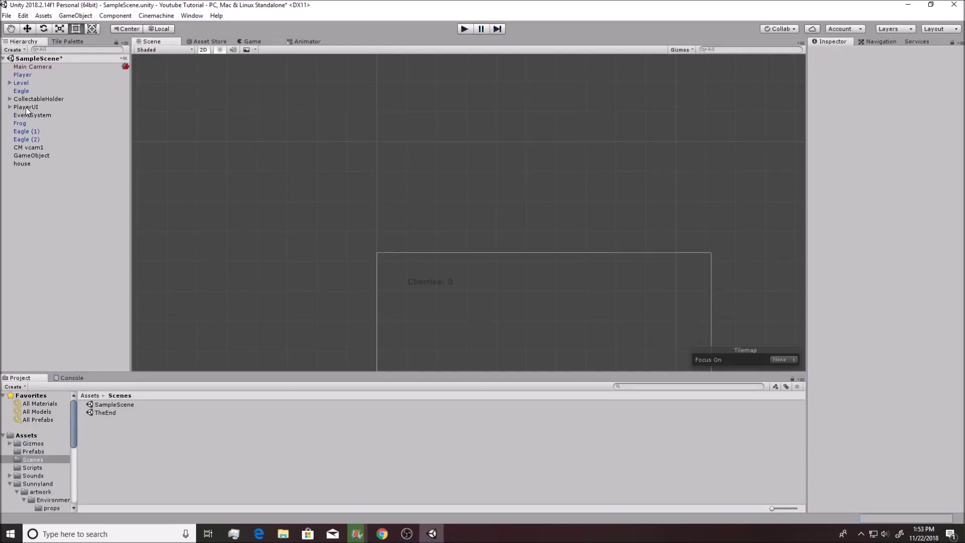
{"action": "left_click", "coordinate": [26, 107]}
{"action": "left_click", "coordinate": [125, 201]}
{"action": "left_click", "coordinate": [26, 84]}
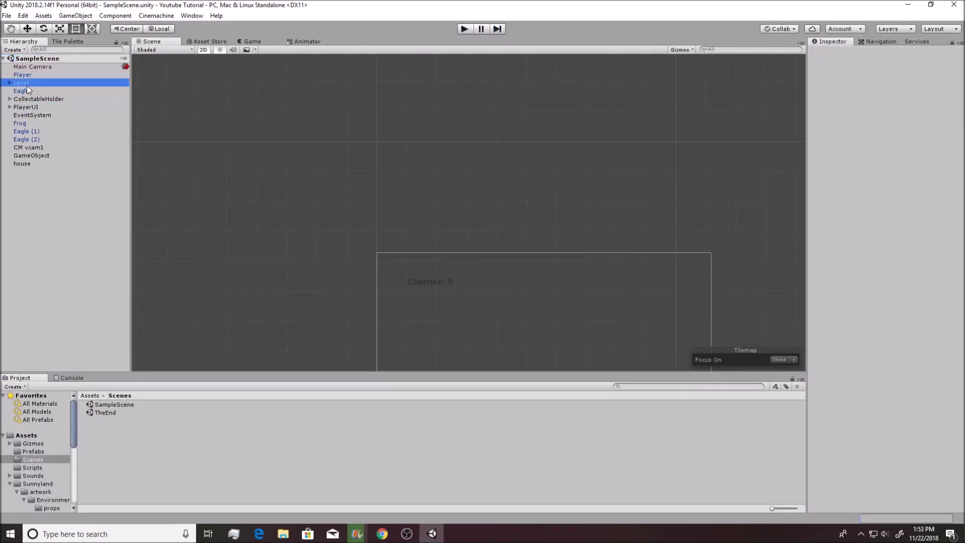
{"action": "left_click", "coordinate": [37, 59]}
{"action": "key", "text": "ctrl+s"}
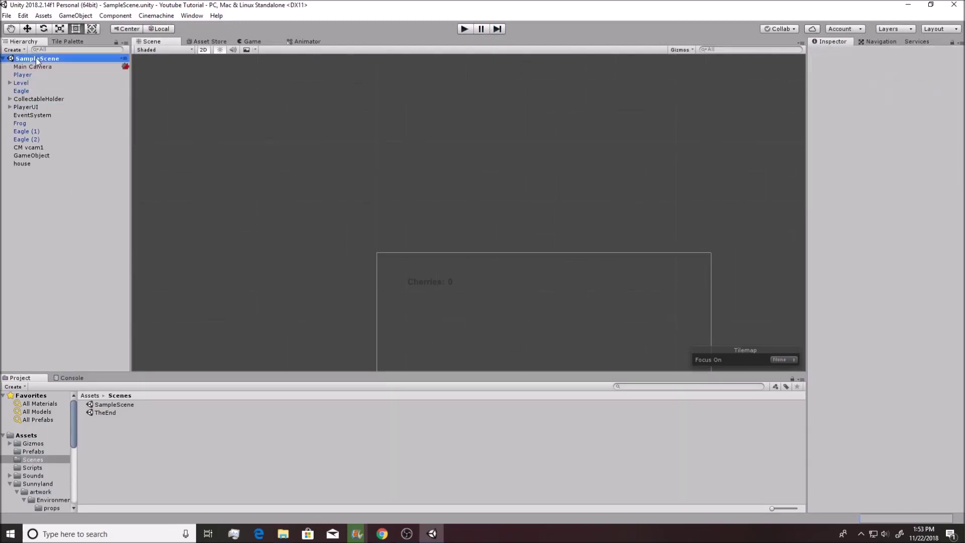
{"action": "left_click", "coordinate": [312, 207]}
- Frame the Level and rename the level's trigger GameObject to 'Fall'
{"action": "double_click", "coordinate": [21, 83]}
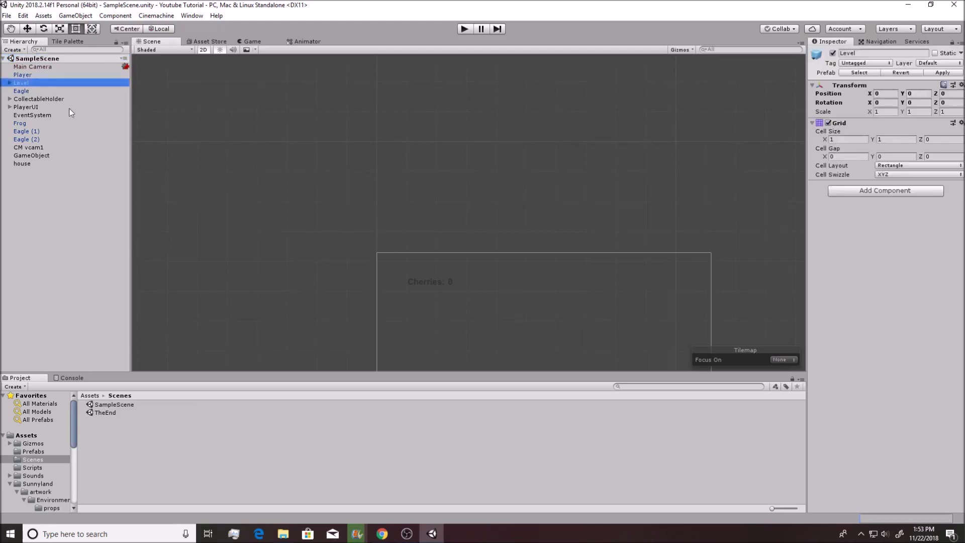
{"action": "scroll", "coordinate": [419, 224], "scroll_direction": "up", "scroll_amount": 10}
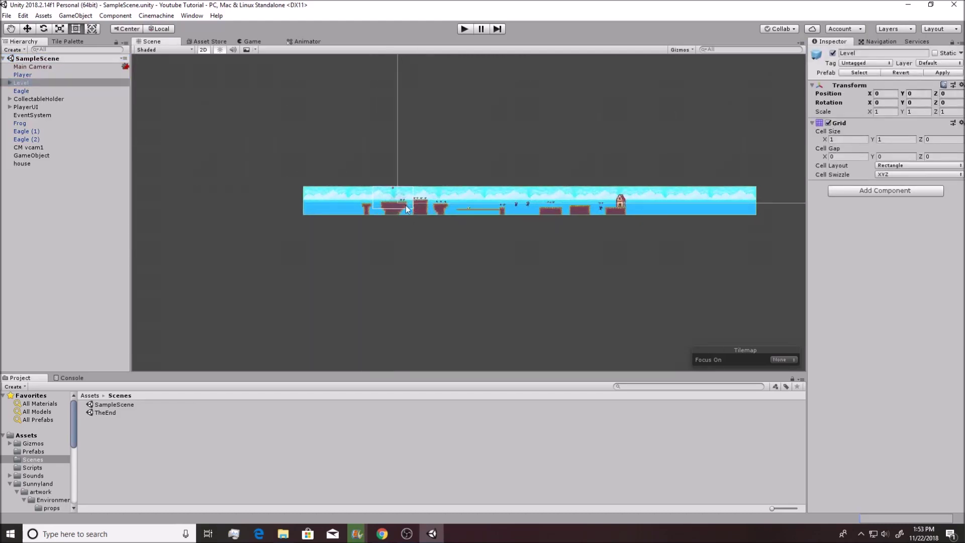
{"action": "scroll", "coordinate": [397, 216], "scroll_direction": "up", "scroll_amount": 5}
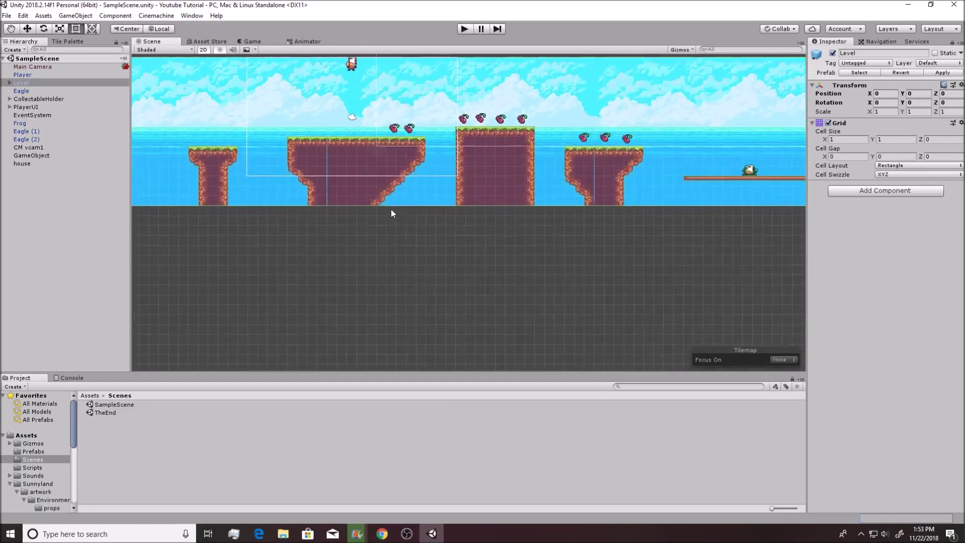
{"action": "left_click", "coordinate": [24, 155]}
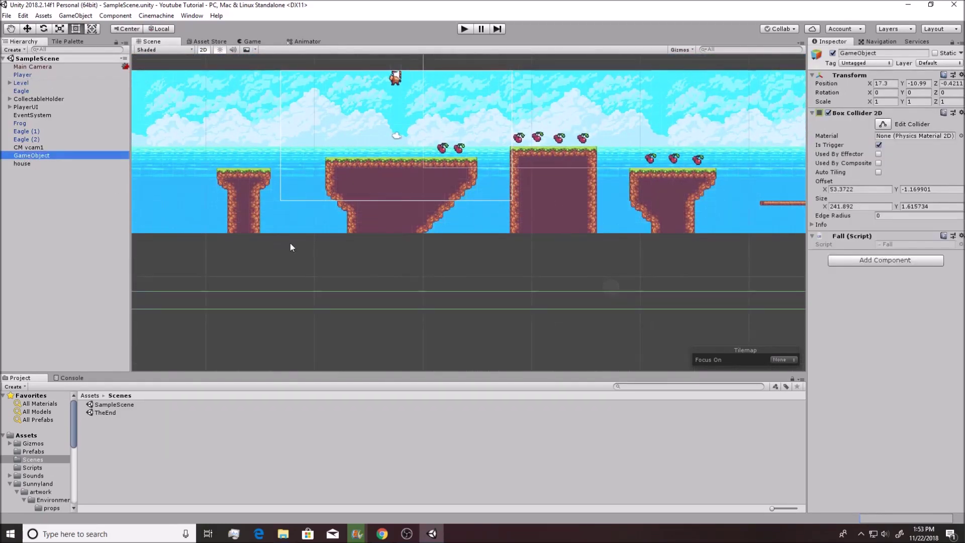
{"action": "key", "text": "F2"}
{"action": "type", "text": "Fa"}
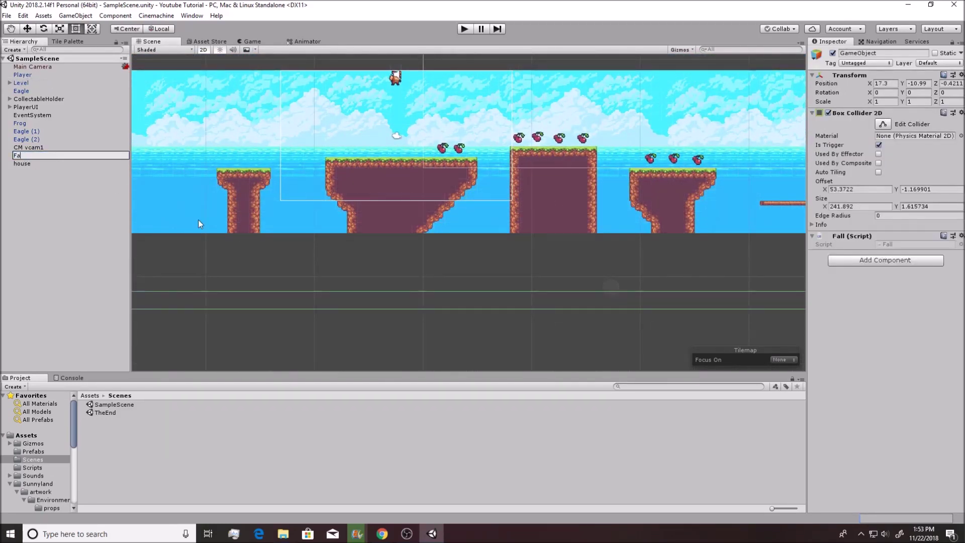
{"action": "type", "text": "ll"}
{"action": "key", "text": "Return"}
{"action": "scroll", "coordinate": [400, 280], "scroll_direction": "down", "scroll_amount": 4}
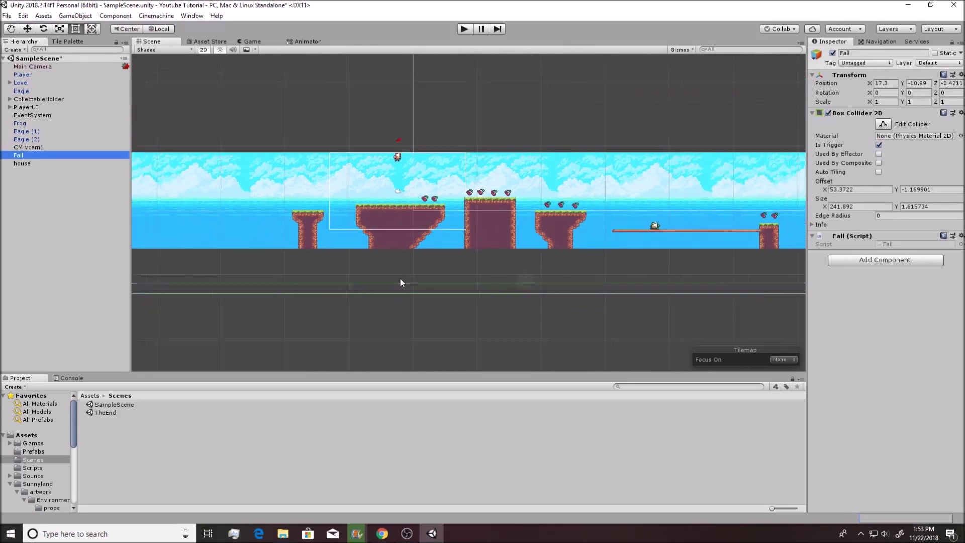
{"action": "scroll", "coordinate": [403, 275], "scroll_direction": "down", "scroll_amount": 2}
{"action": "scroll", "coordinate": [387, 231], "scroll_direction": "up", "scroll_amount": 2}
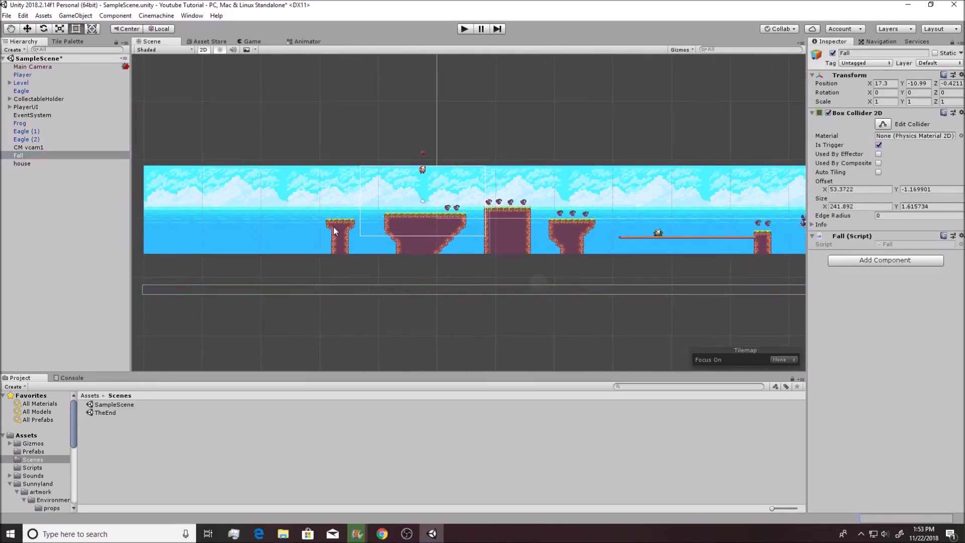
{"action": "scroll", "coordinate": [333, 227], "scroll_direction": "up", "scroll_amount": 2}
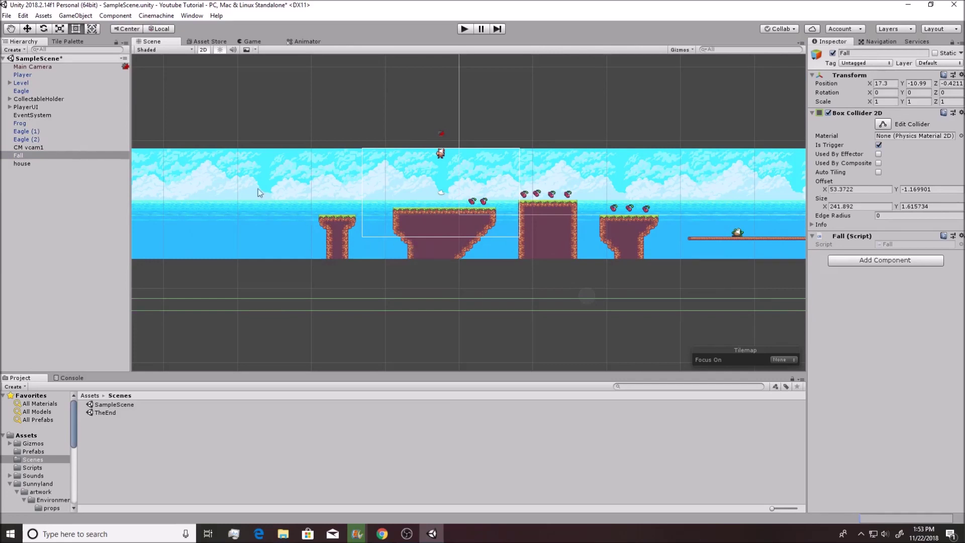
{"action": "left_click", "coordinate": [34, 188]}
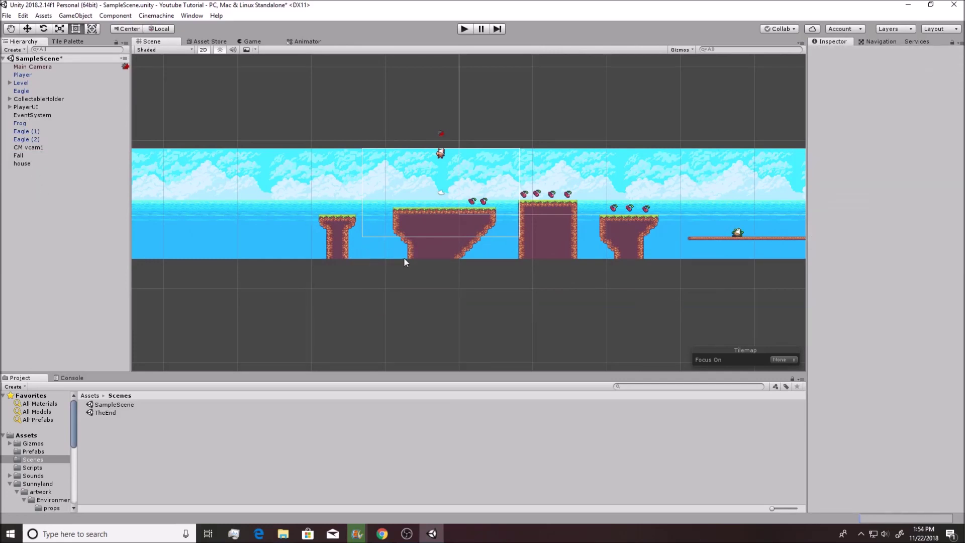
- Create an empty GameObject and move it to position 2.7, -5.49, 0
{"action": "scroll", "coordinate": [405, 261], "scroll_direction": "up", "scroll_amount": 3}
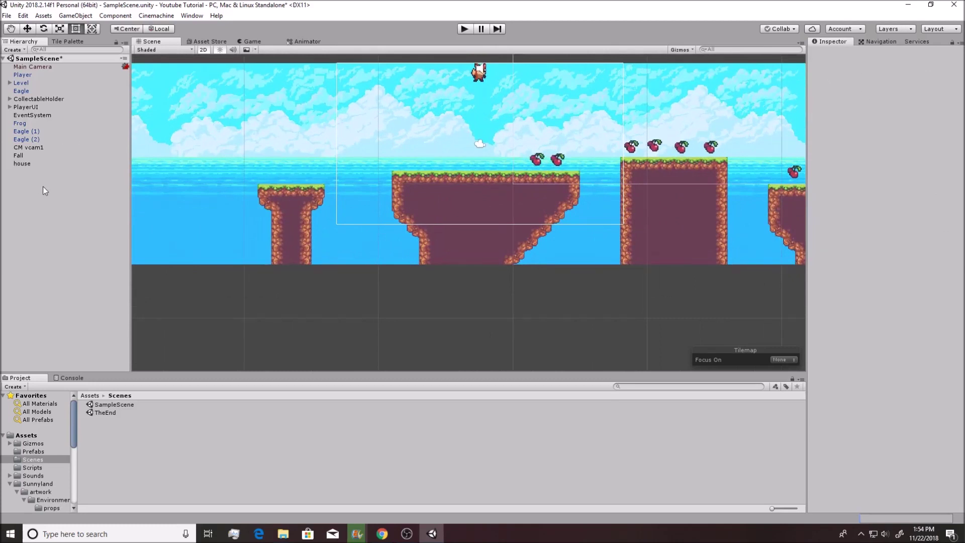
{"action": "right_click", "coordinate": [44, 190]}
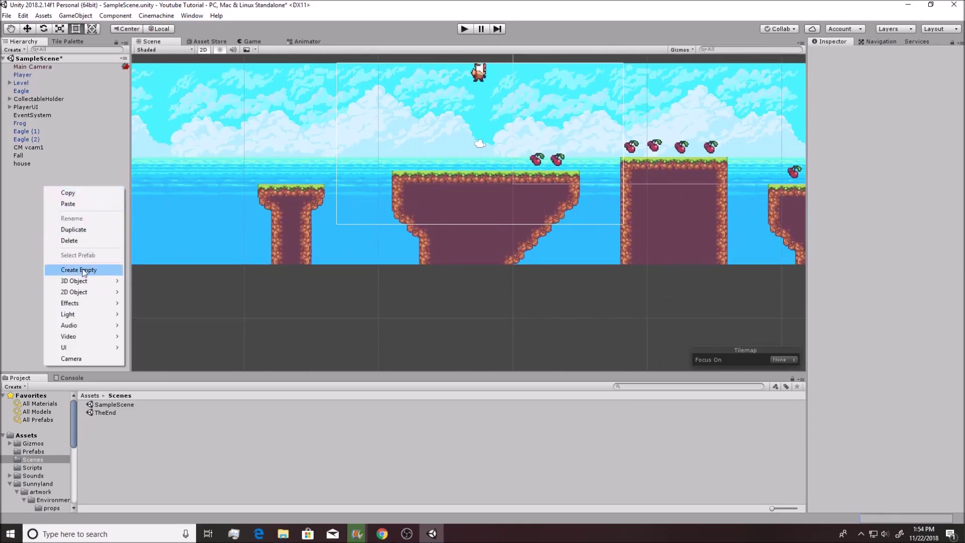
{"action": "left_click", "coordinate": [84, 271]}
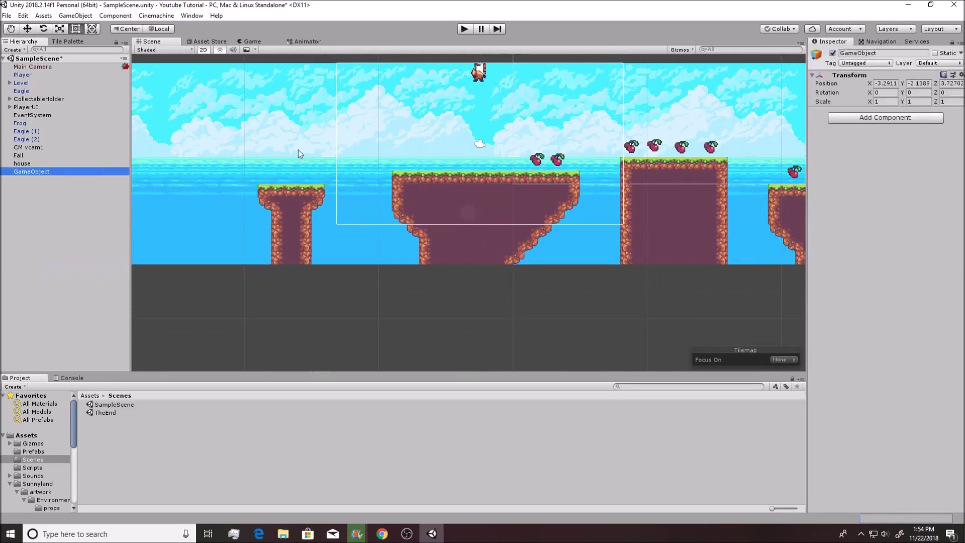
{"action": "left_click", "coordinate": [32, 30]}
{"action": "left_click_drag", "start_coordinate": [473, 204], "coordinate": [555, 253]}
{"action": "left_click", "coordinate": [947, 84]}
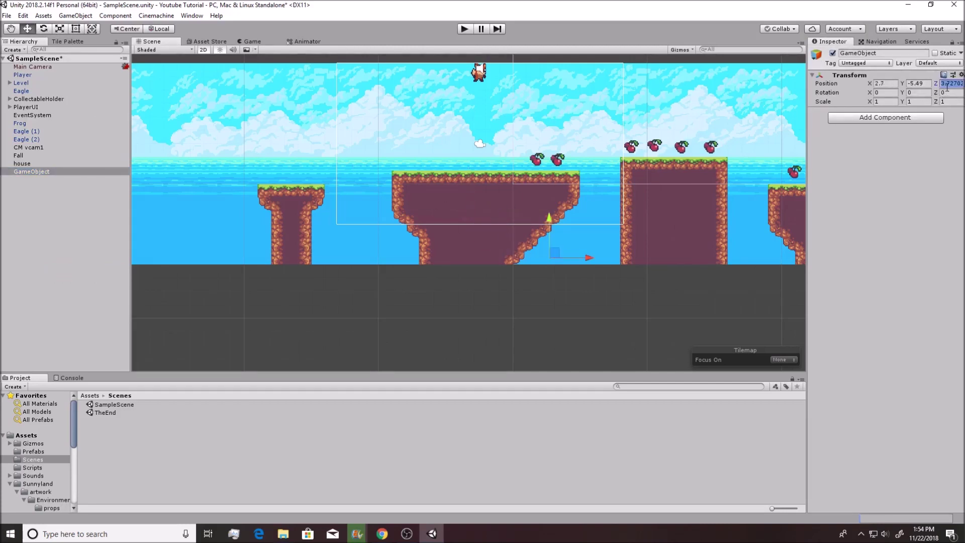
{"action": "type", "text": "0"}
- Add a Box Collider 2D component to the new object
{"action": "left_click", "coordinate": [867, 118]}
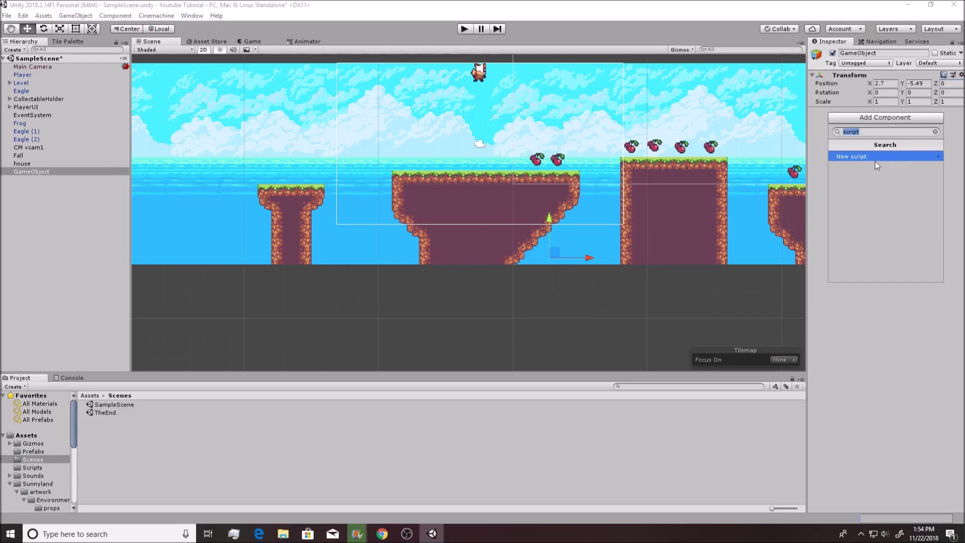
{"action": "type", "text": "box"}
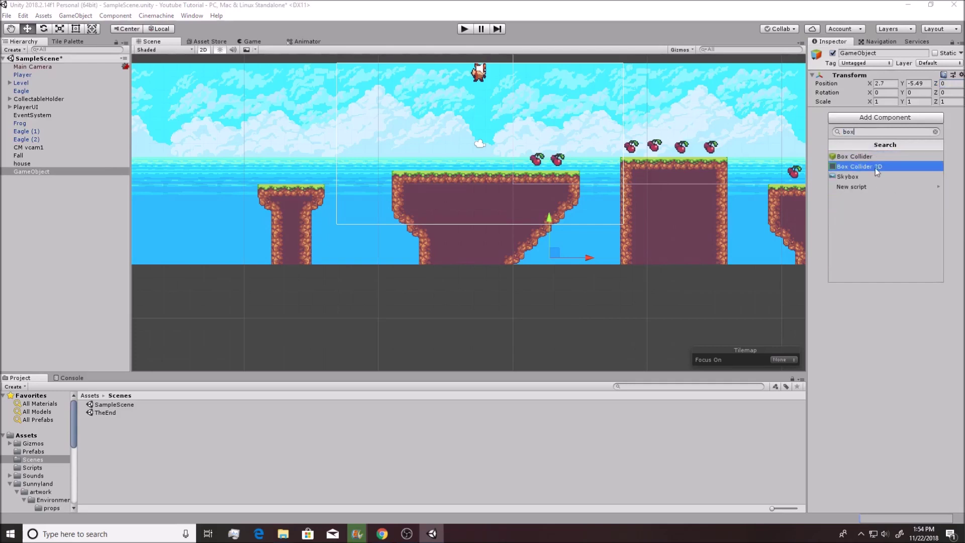
{"action": "left_click", "coordinate": [876, 168]}
{"action": "scroll", "coordinate": [553, 254], "scroll_direction": "up", "scroll_amount": 2}
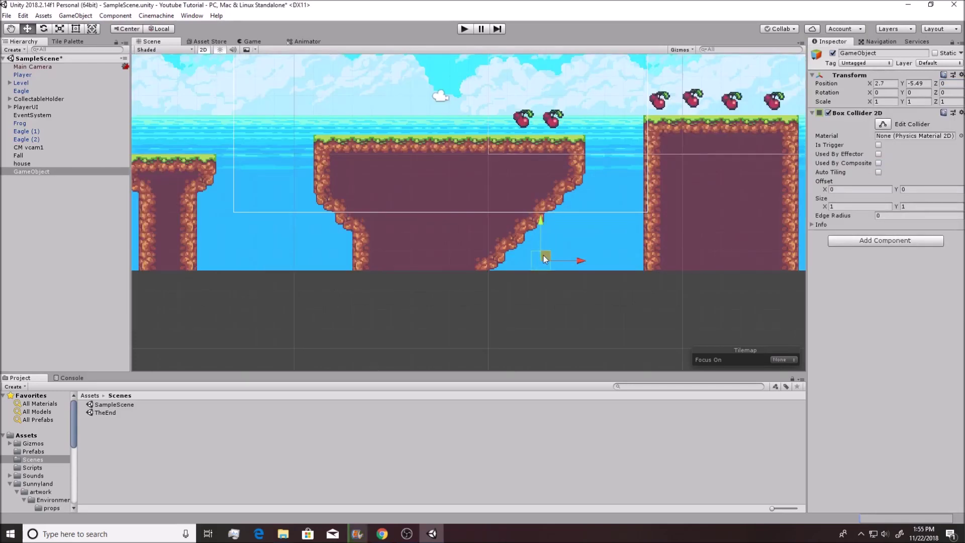
- Move the object to -2.74, -0.18, 0 and resize its collider to 14.31 × 4.54 over the platform
{"action": "left_click_drag", "start_coordinate": [545, 258], "coordinate": [440, 153]}
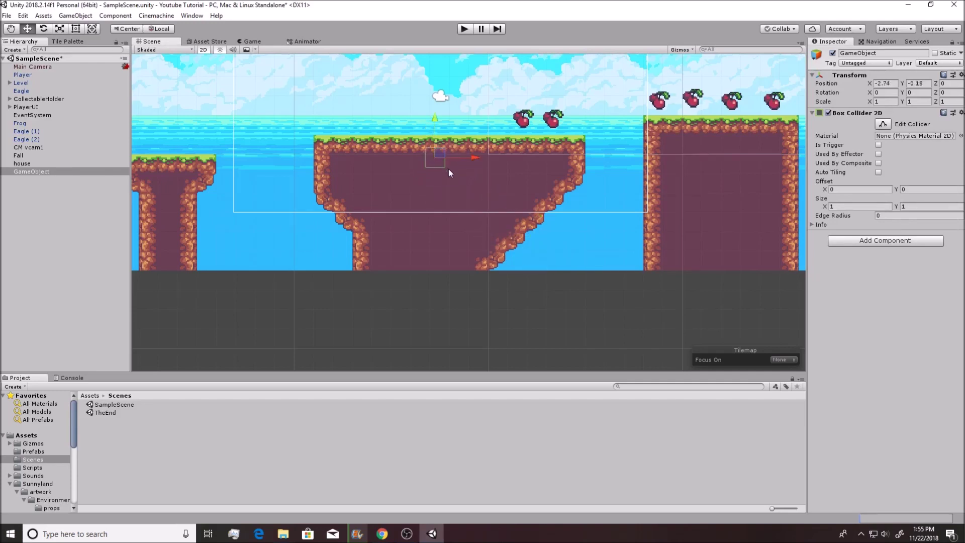
{"action": "left_click", "coordinate": [883, 124]}
{"action": "left_click_drag", "start_coordinate": [425, 156], "coordinate": [311, 154]}
{"action": "left_click_drag", "start_coordinate": [375, 147], "coordinate": [375, 144]}
{"action": "left_click_drag", "start_coordinate": [445, 155], "coordinate": [588, 159]}
{"action": "left_click_drag", "start_coordinate": [450, 174], "coordinate": [457, 238]}
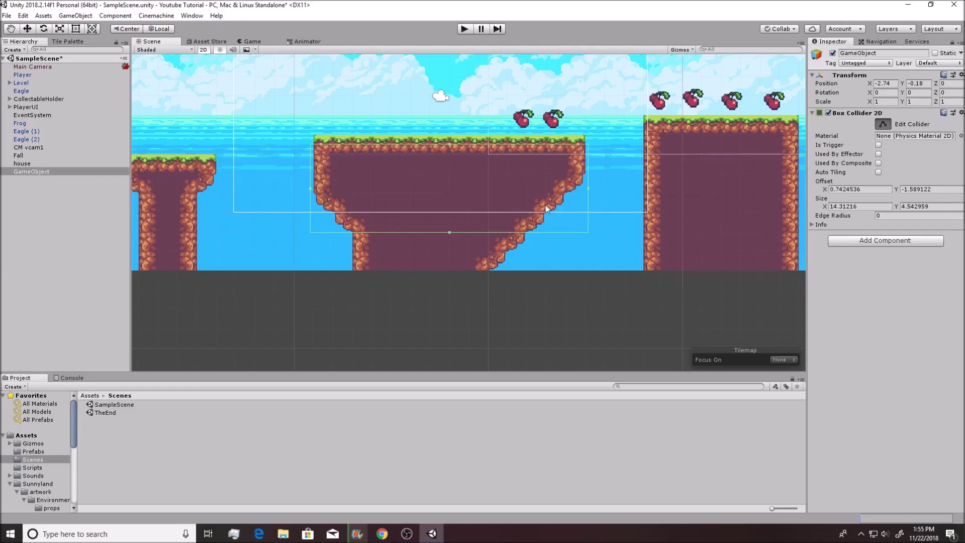
{"action": "left_click", "coordinate": [888, 126]}
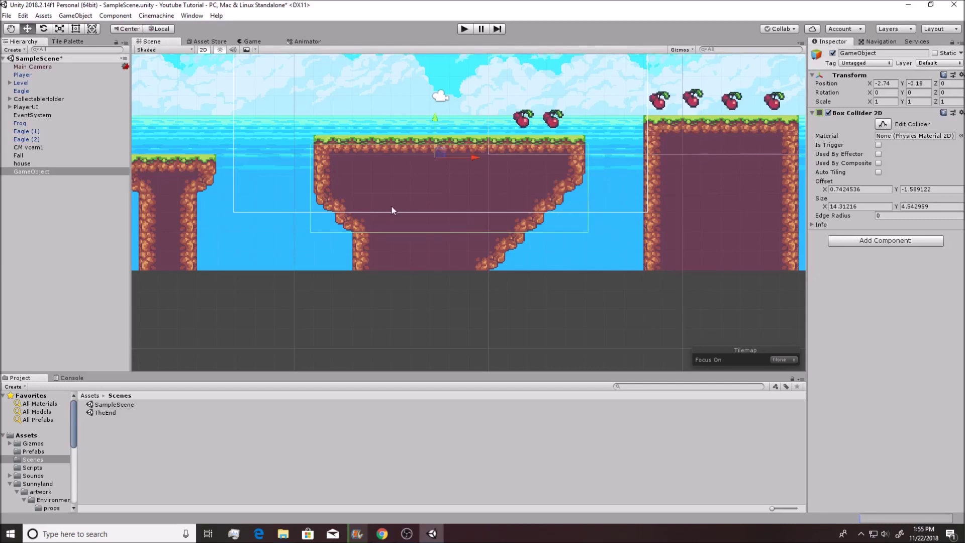
- Add a new script component named GravityHelper and open it in Visual Studio
{"action": "left_click", "coordinate": [866, 245]}
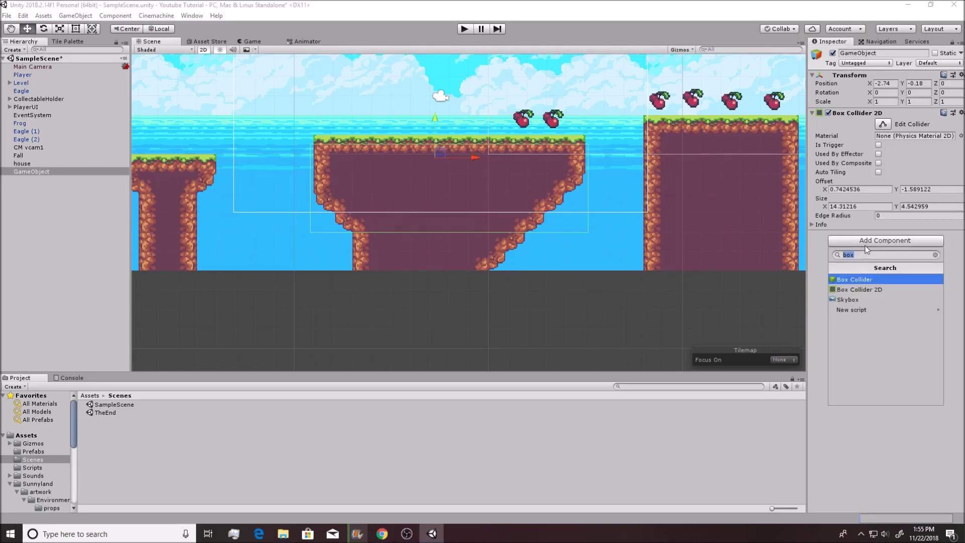
{"action": "type", "text": "script"}
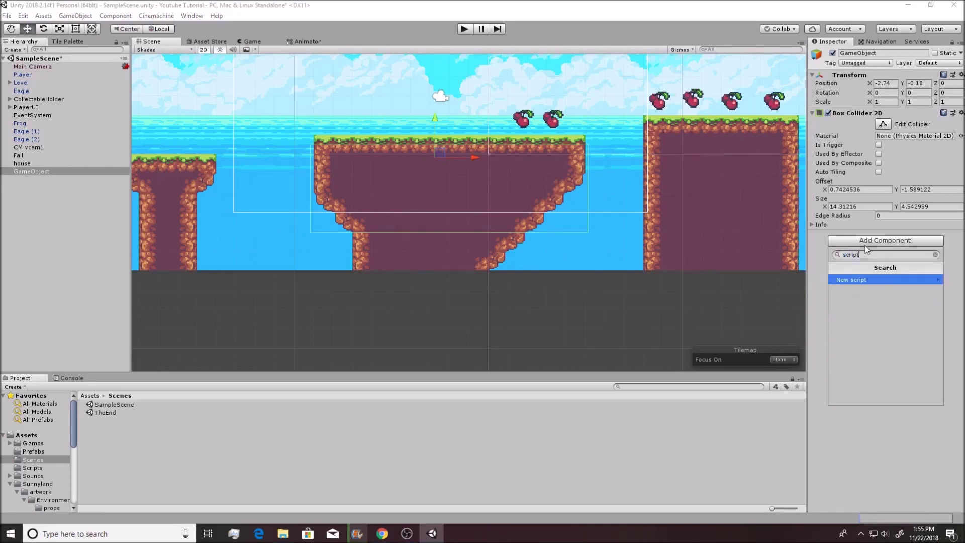
{"action": "key", "text": "Return"}
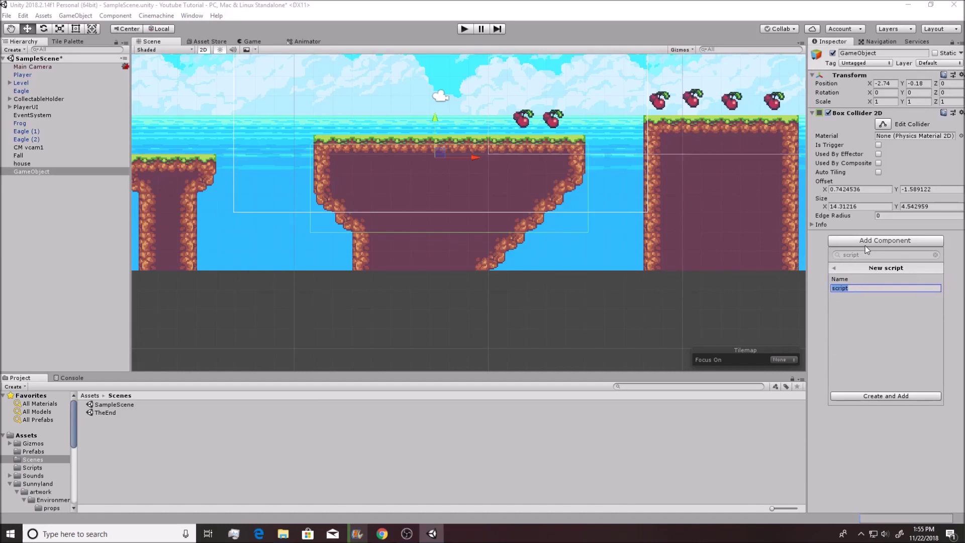
{"action": "type", "text": "r"}
{"action": "type", "text": "ra"}
{"action": "type", "text": "vityHelpe"}
{"action": "type", "text": "r"}
{"action": "key", "text": "Return"}
{"action": "double_click", "coordinate": [902, 243]}
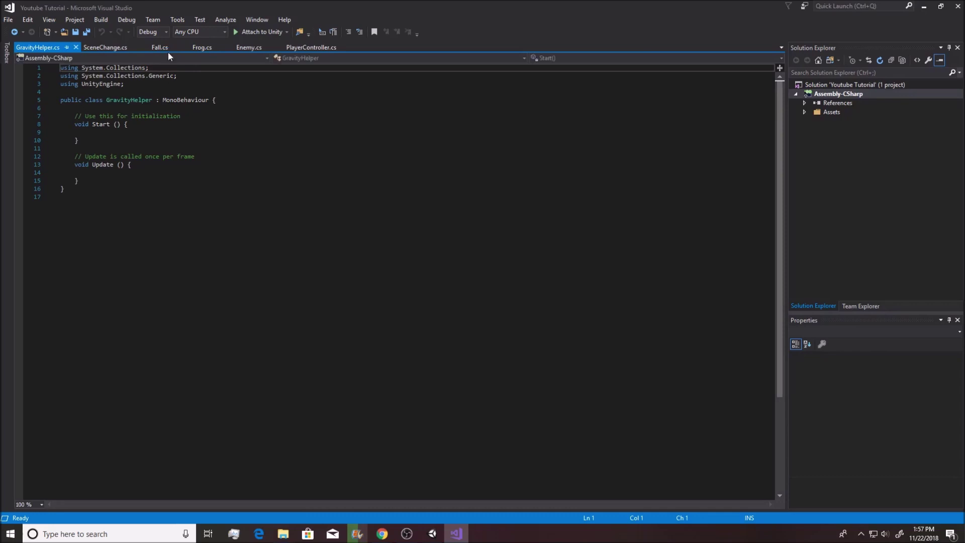
- In GravityHelper, move the class's opening brace onto its own line
{"action": "left_click", "coordinate": [432, 533]}
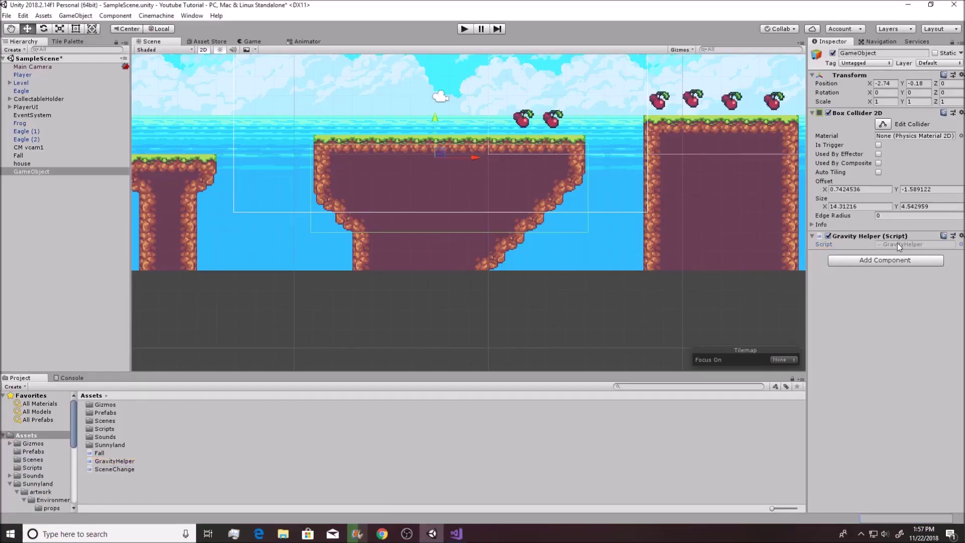
{"action": "left_click", "coordinate": [457, 533]}
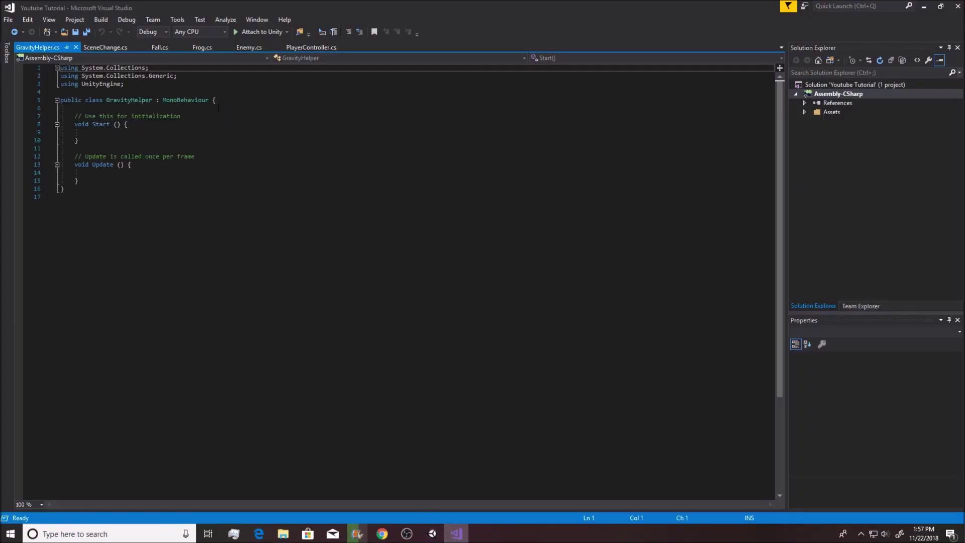
{"action": "left_click", "coordinate": [213, 100]}
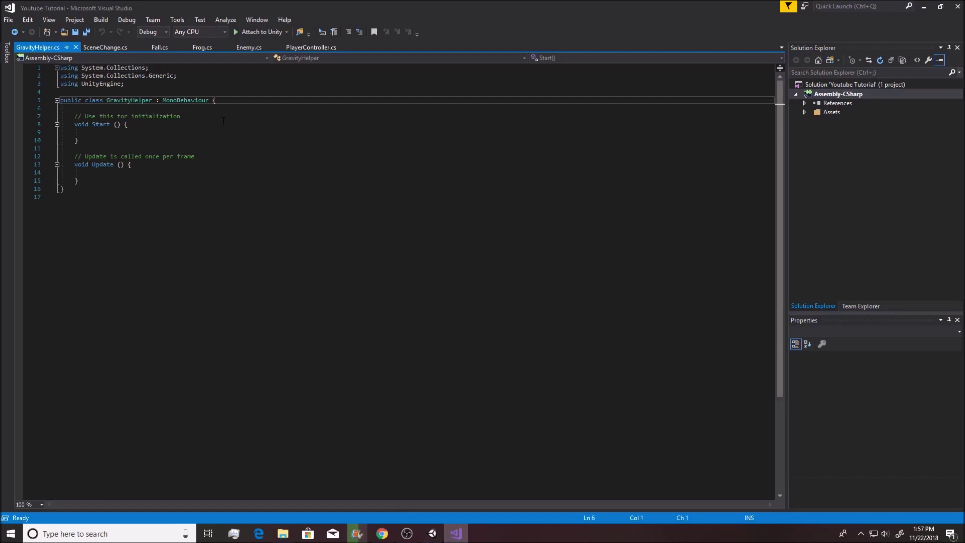
{"action": "key", "text": "Return"}
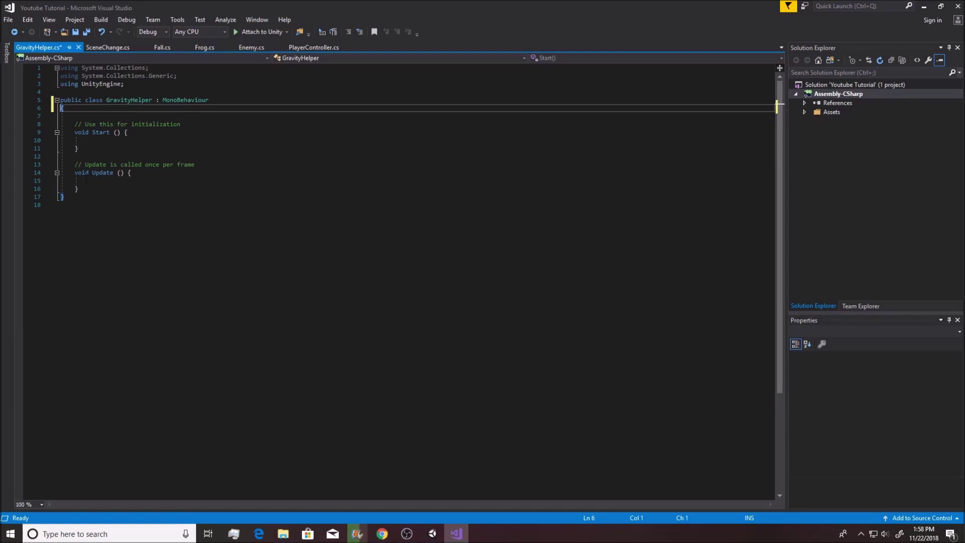
- Replace Start and Update with an empty OnTriggerEnter2D(Collider2D collision) method
{"action": "left_click_drag", "start_coordinate": [79, 190], "coordinate": [69, 120]}
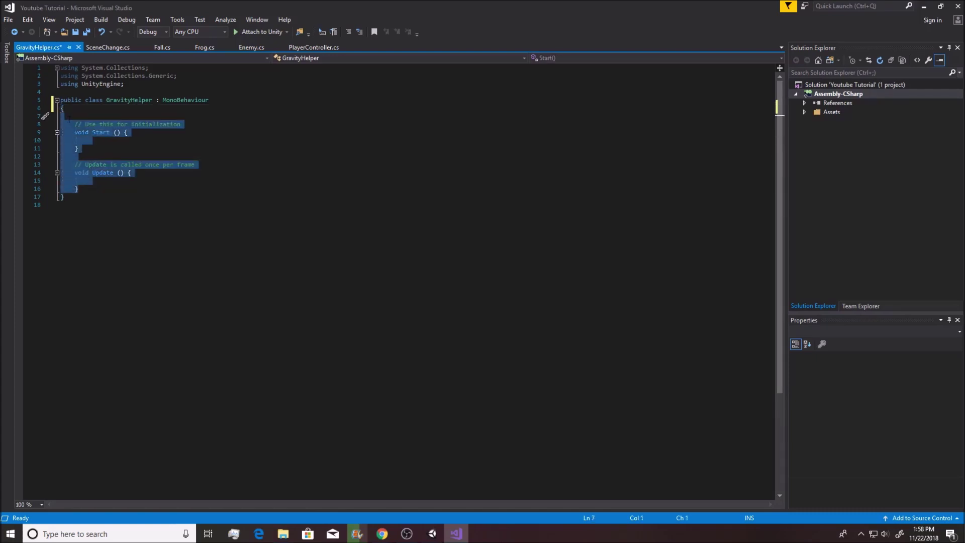
{"action": "key", "text": "BackSpace"}
{"action": "type", "text": "void"}
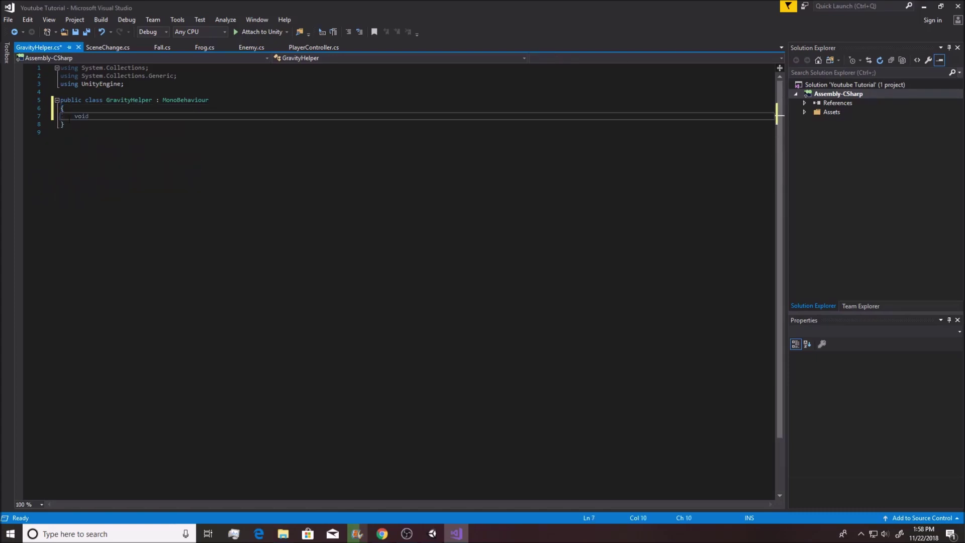
{"action": "type", "text": " OnCo"}
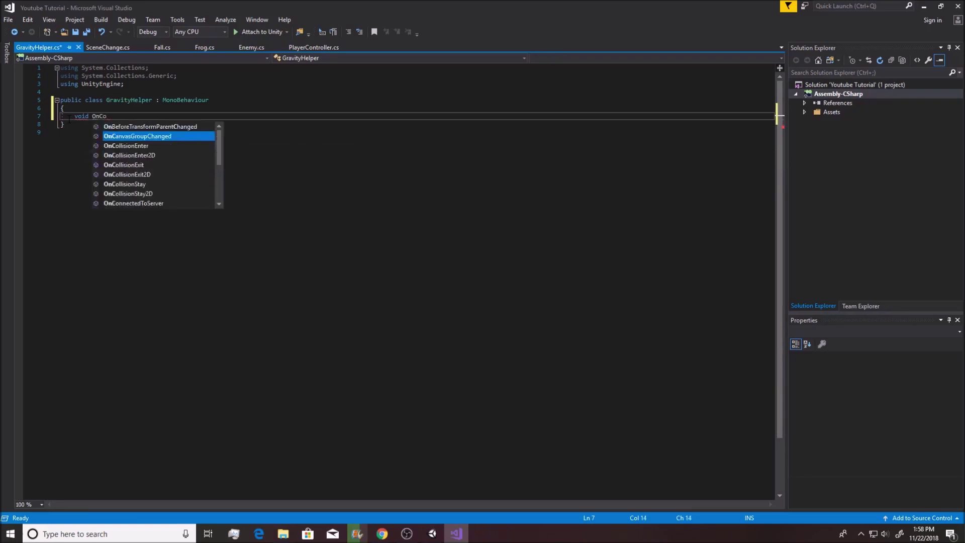
{"action": "type", "text": "llisionEnter2D"}
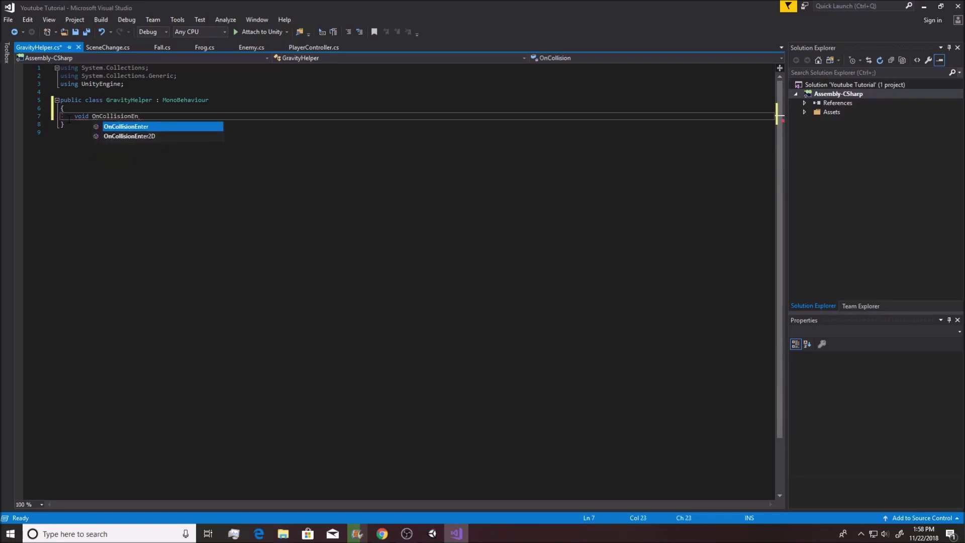
{"action": "key", "text": "BackSpace"}
{"action": "key", "text": "BackSpace"}
{"action": "key", "text": "BackSpace"}
{"action": "key", "text": "BackSpace"}
{"action": "key", "text": "BackSpace"}
{"action": "key", "text": "BackSpace"}
{"action": "key", "text": "BackSpace"}
{"action": "key", "text": "BackSpace"}
{"action": "key", "text": "BackSpace"}
{"action": "key", "text": "BackSpace"}
{"action": "key", "text": "BackSpace"}
{"action": "key", "text": "BackSpace"}
{"action": "key", "text": "BackSpace"}
{"action": "key", "text": "BackSpace"}
{"action": "key", "text": "BackSpace"}
{"action": "key", "text": "BackSpace"}
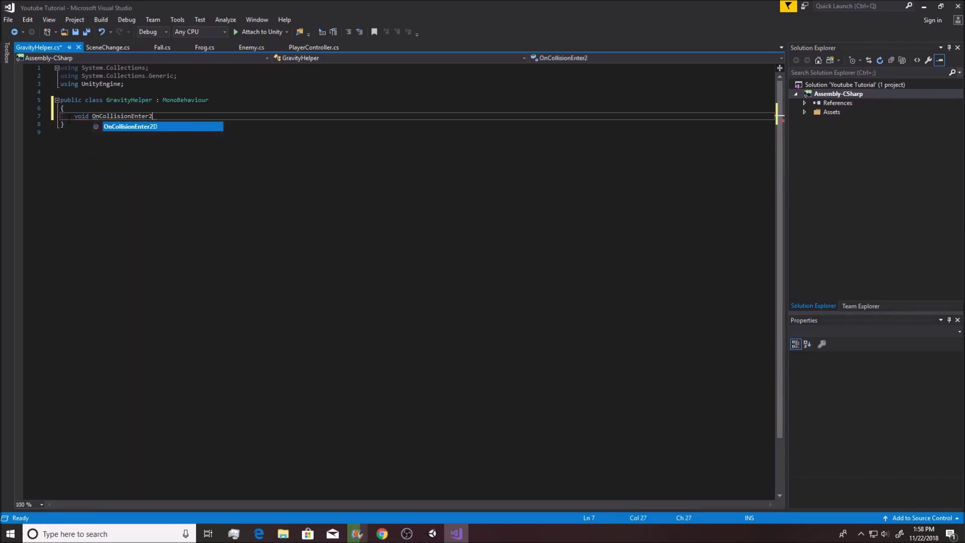
{"action": "type", "text": "TriggerEnter"}
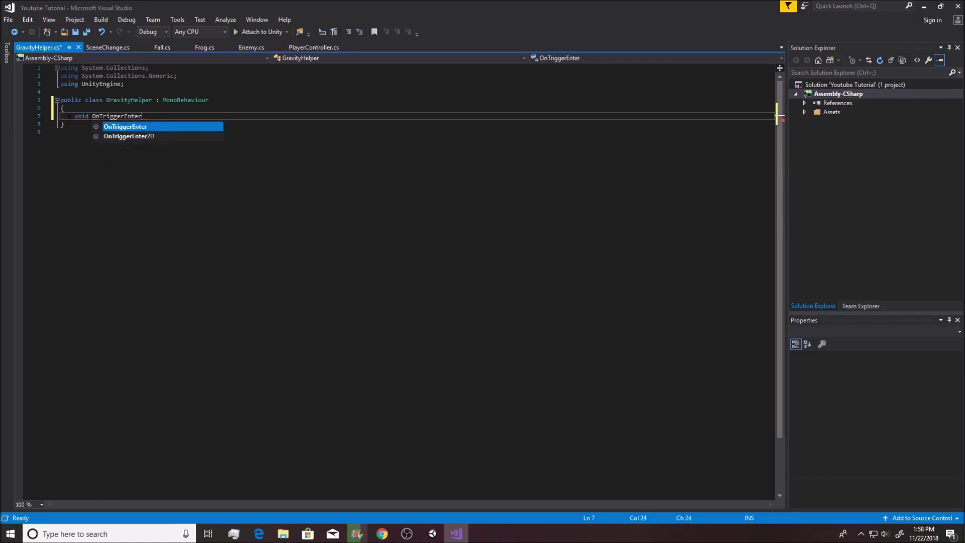
{"action": "key", "text": "Tab"}
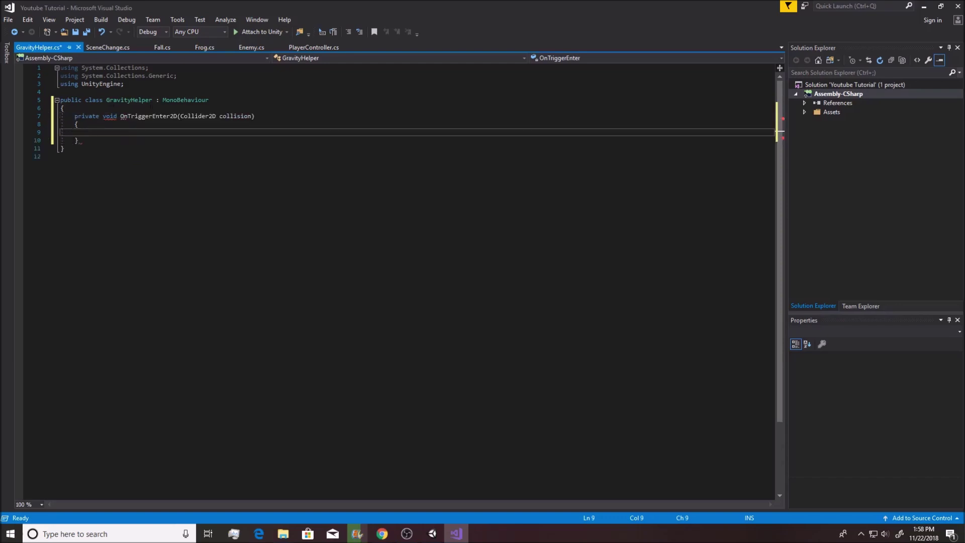
{"action": "left_click", "coordinate": [432, 534]}
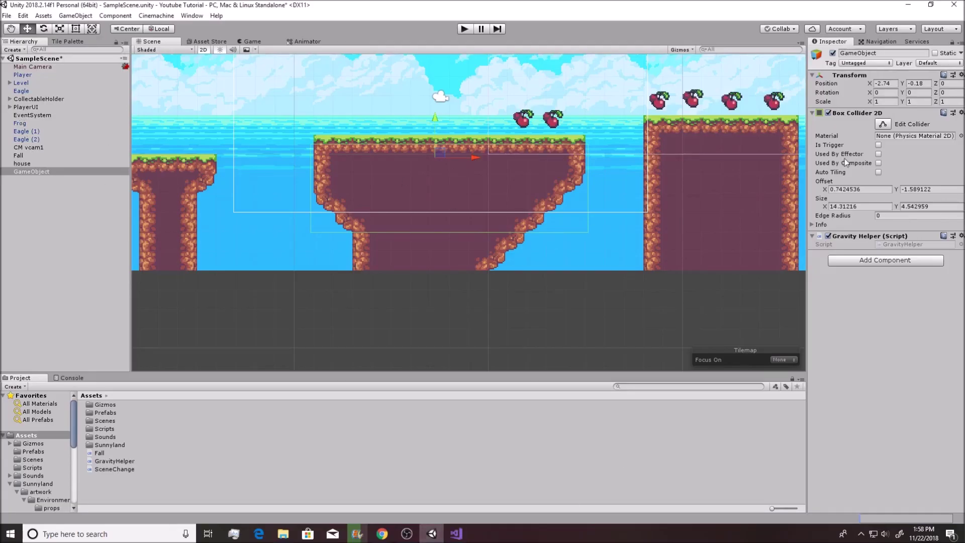
{"action": "left_click", "coordinate": [456, 533]}
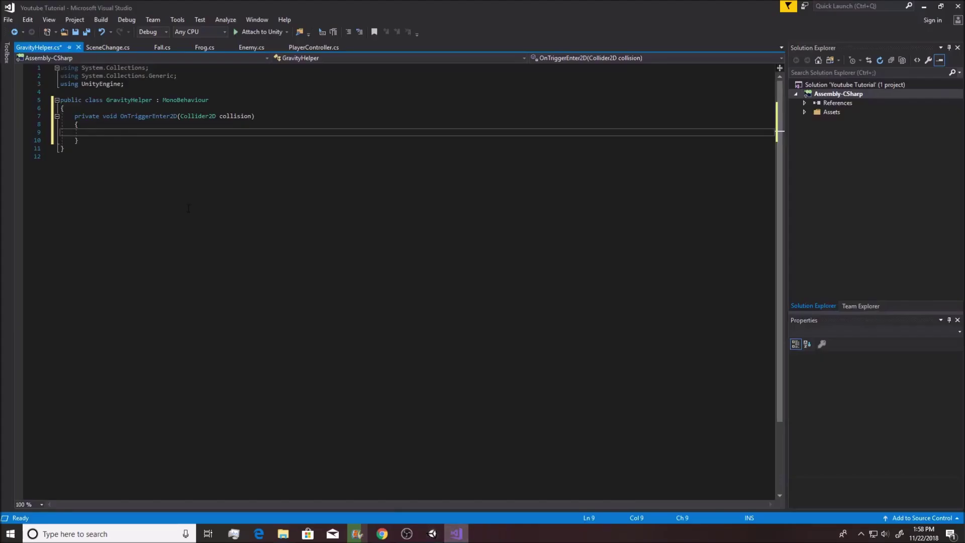
- Add an if (collision.gameObject.tag == "Player") check with an opened block
{"action": "type", "text": "i"}
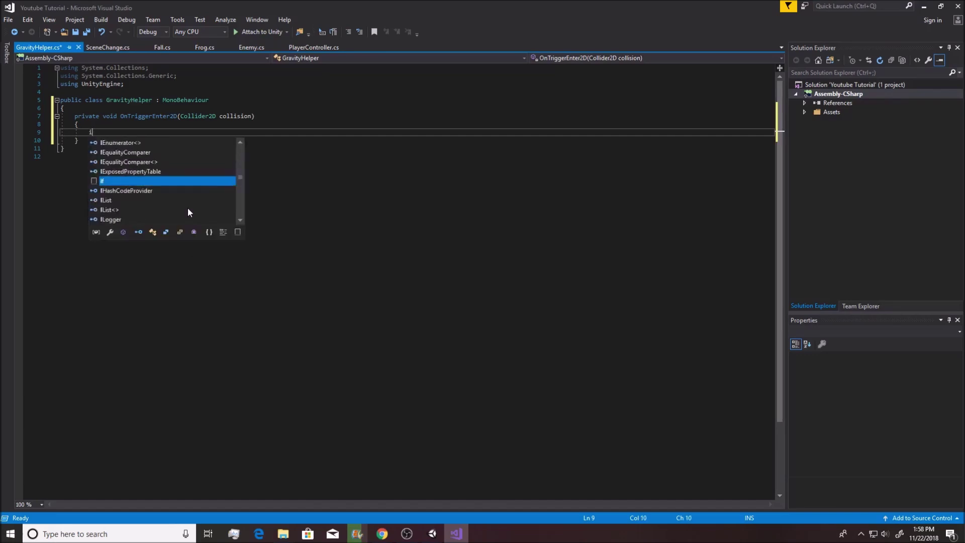
{"action": "type", "text": "f(collision"}
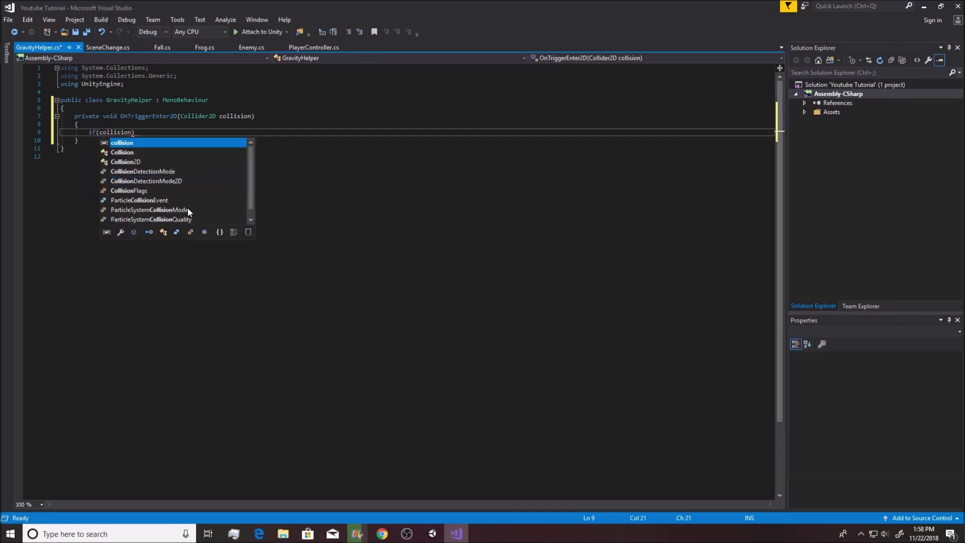
{"action": "type", "text": ".gameObject"}
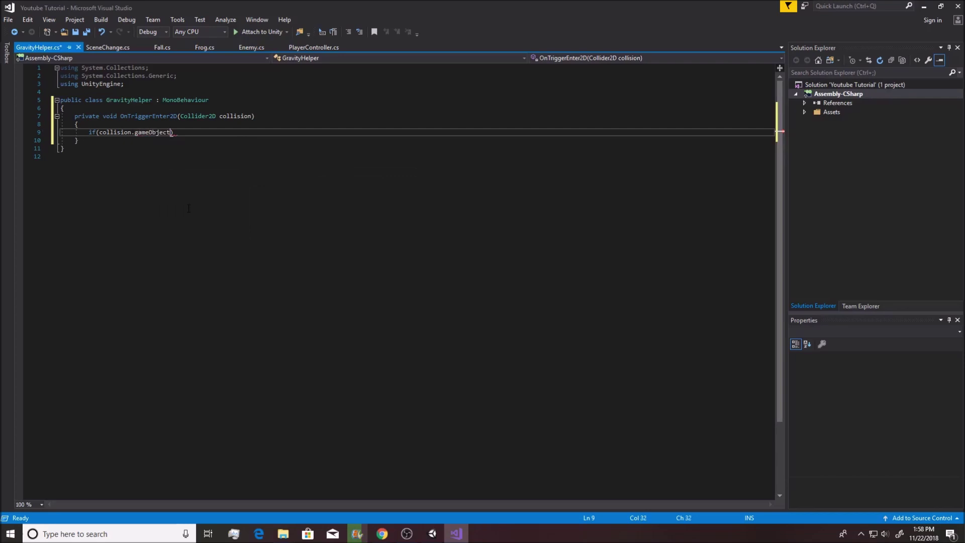
{"action": "type", "text": ".tag == \"Player\""}
{"action": "key", "text": "End"}
{"action": "key", "text": "Return"}
{"action": "type", "text": "{"}
{"action": "key", "text": "Return"}
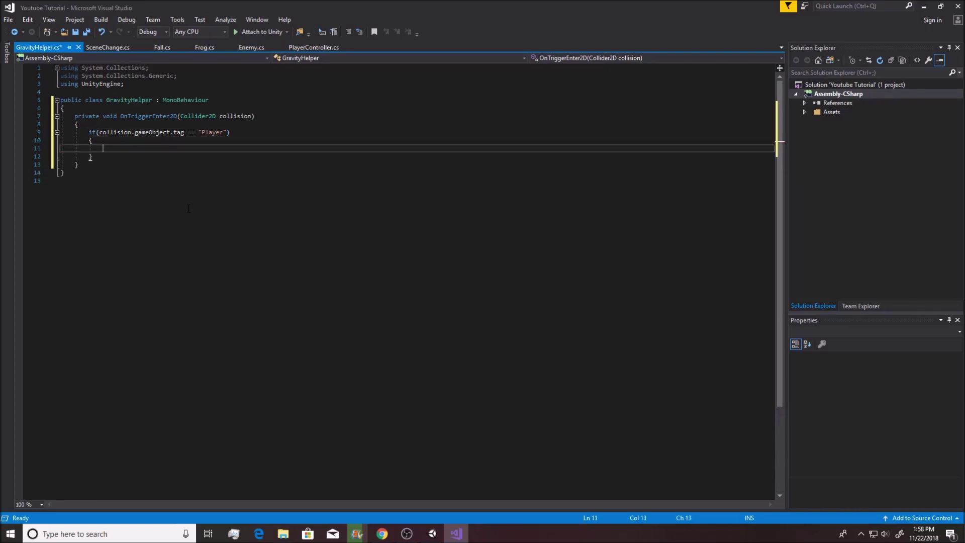
- Inside the block, set the colliding object's PlayerController enabled to false and save the script
{"action": "type", "text": "collision.gameo"}
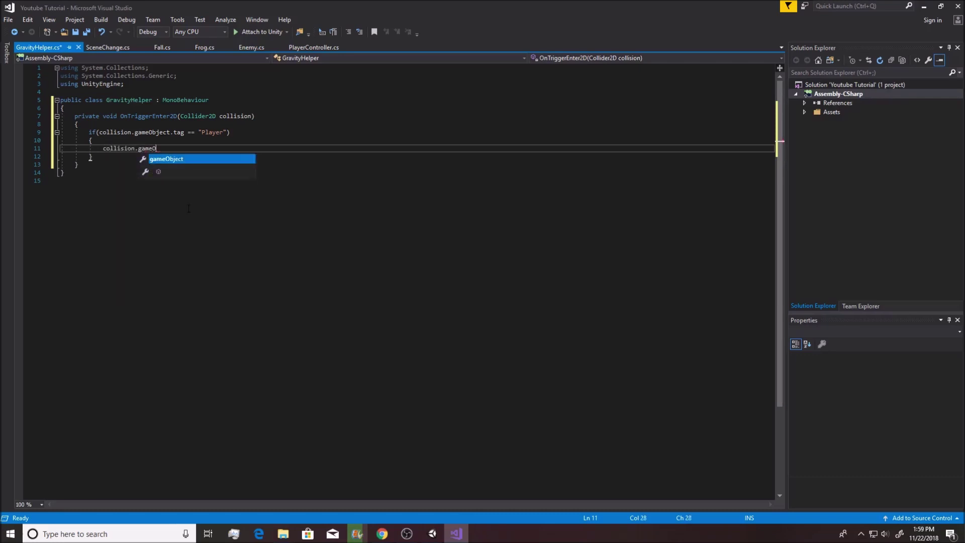
{"action": "type", "text": "bject.get"}
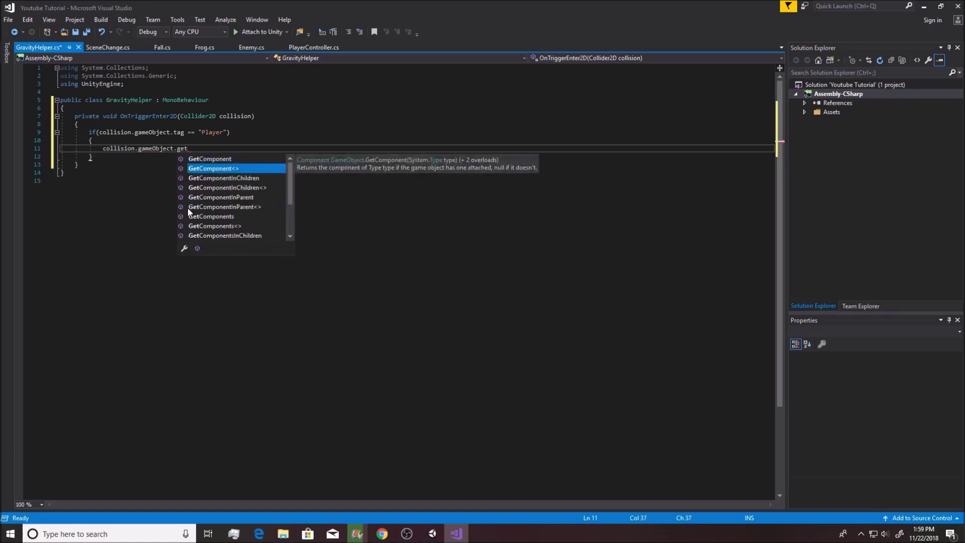
{"action": "key", "text": "Tab"}
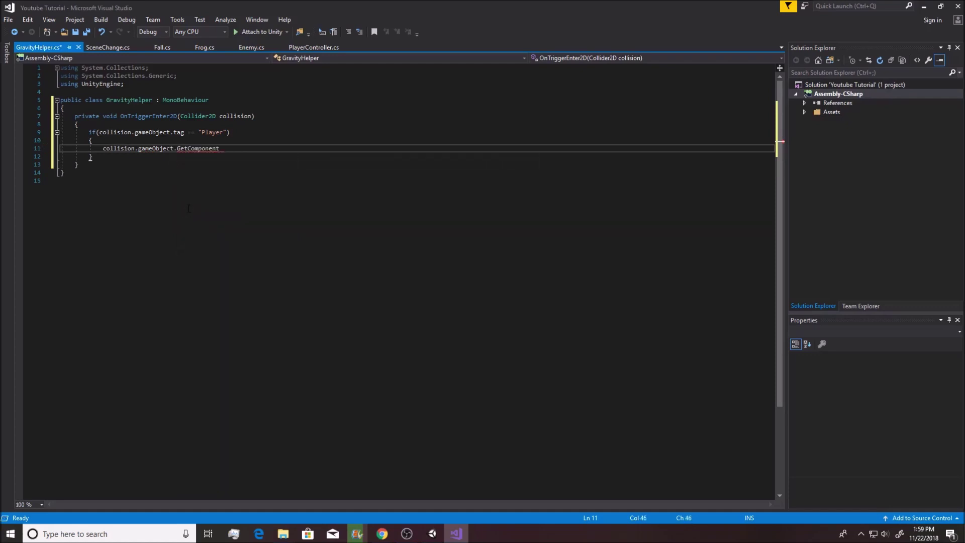
{"action": "type", "text": "<Player"}
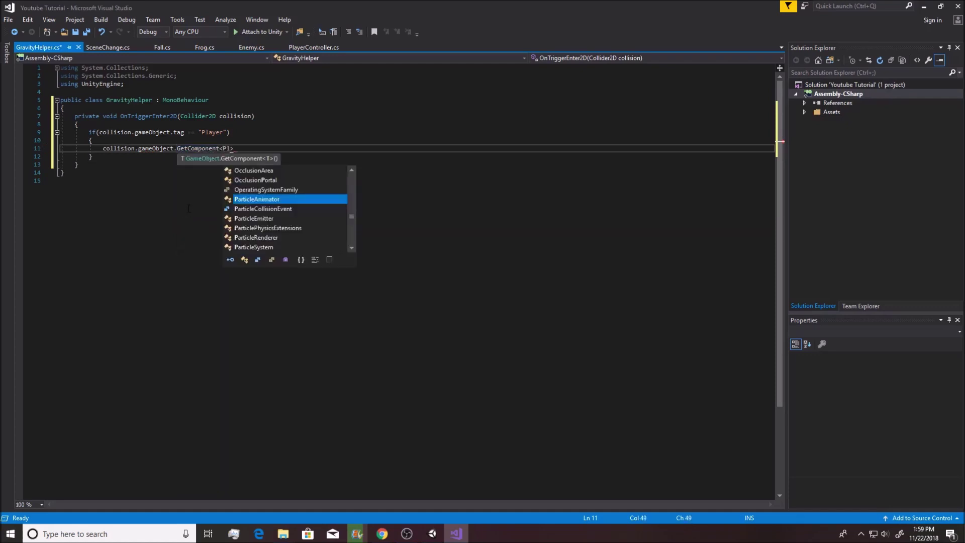
{"action": "type", "text": "Controller"}
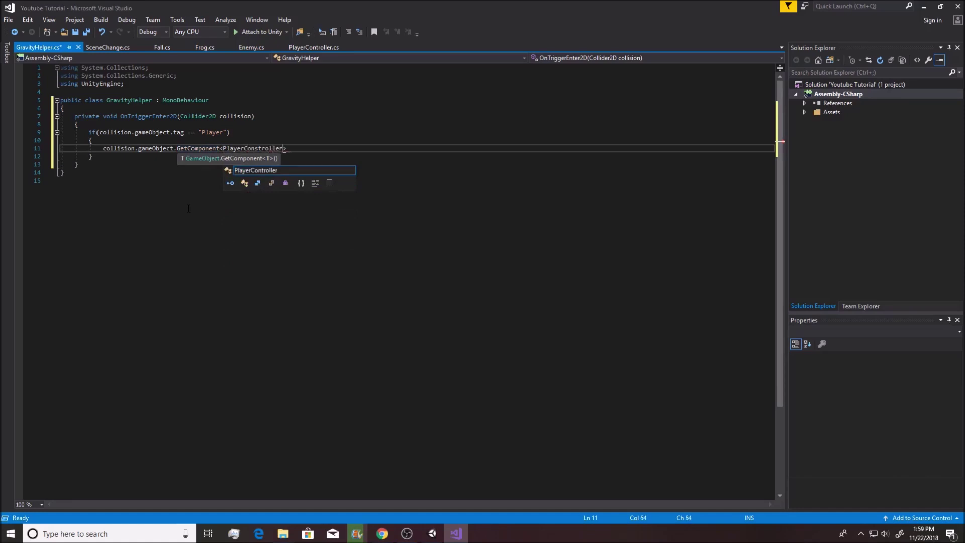
{"action": "key", "text": "Left"}
{"action": "key", "text": "Left"}
{"action": "key", "text": "Left"}
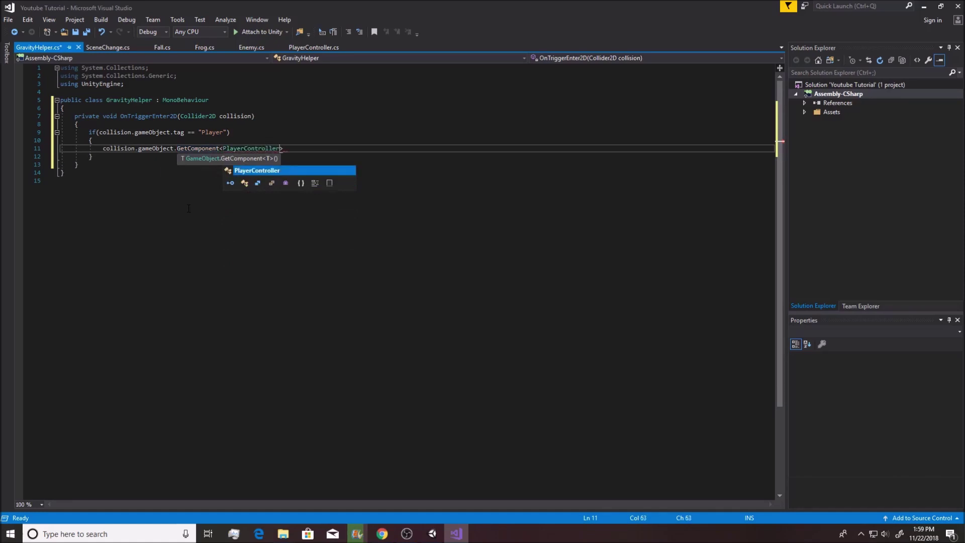
{"action": "type", "text": ">()"}
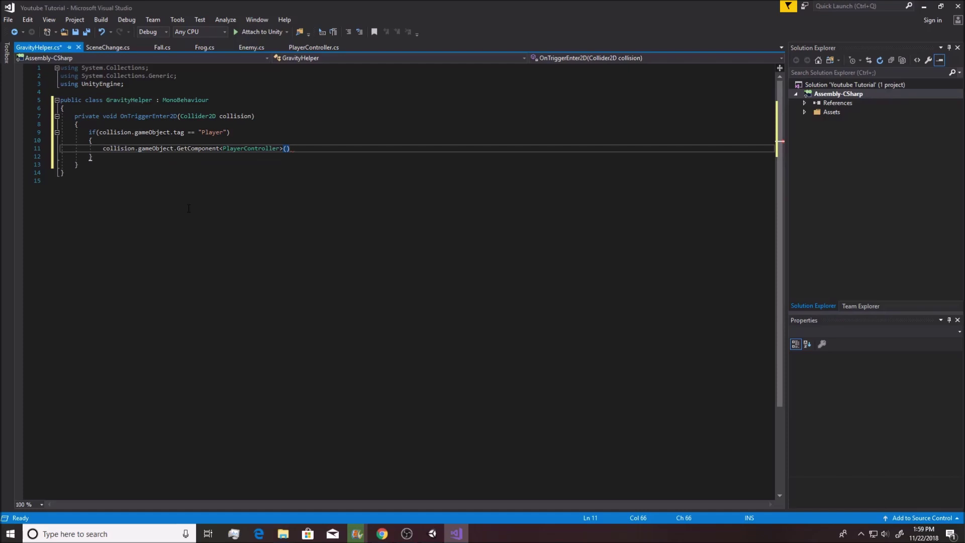
{"action": "type", "text": ".e"}
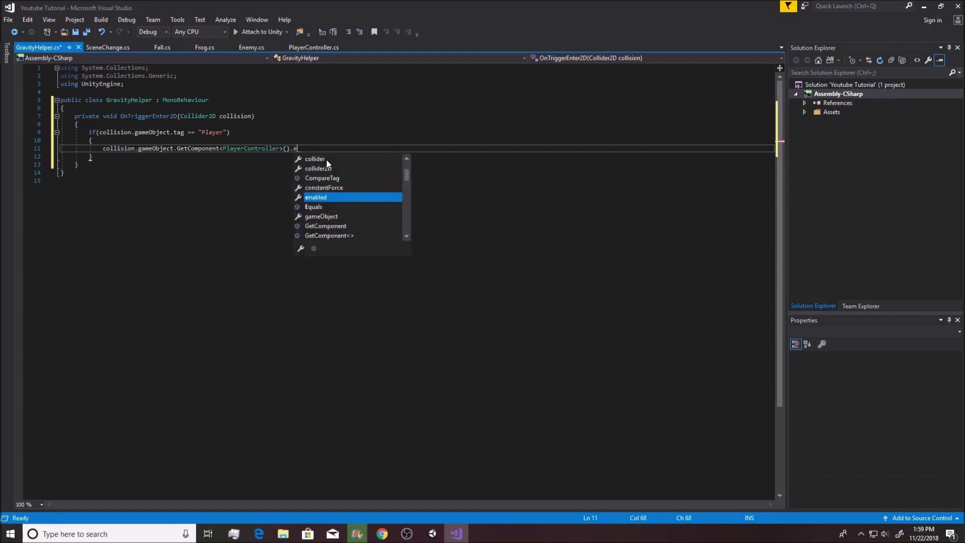
{"action": "type", "text": "nabled "}
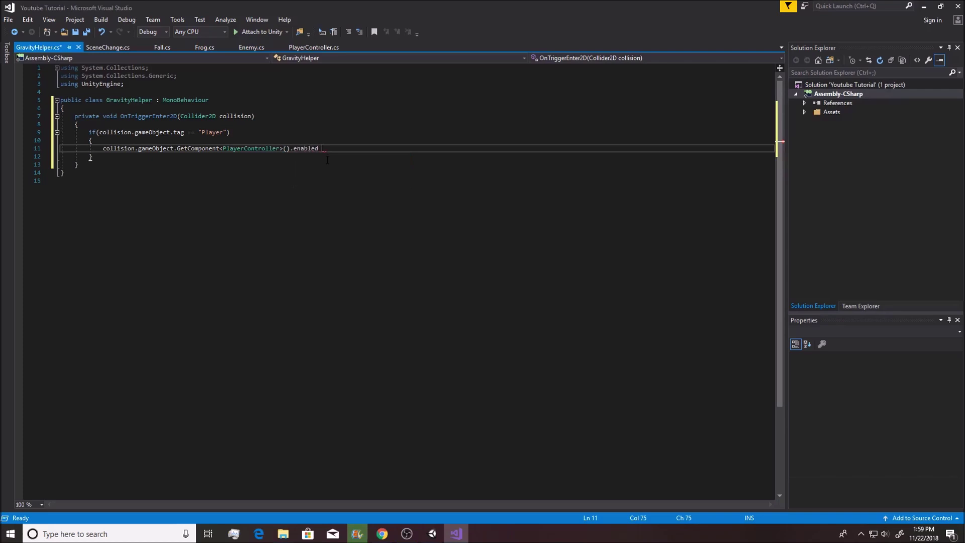
{"action": "type", "text": "= false;"}
{"action": "key", "text": "ctrl+s"}
{"action": "left_click_drag", "start_coordinate": [349, 148], "coordinate": [103, 148]}
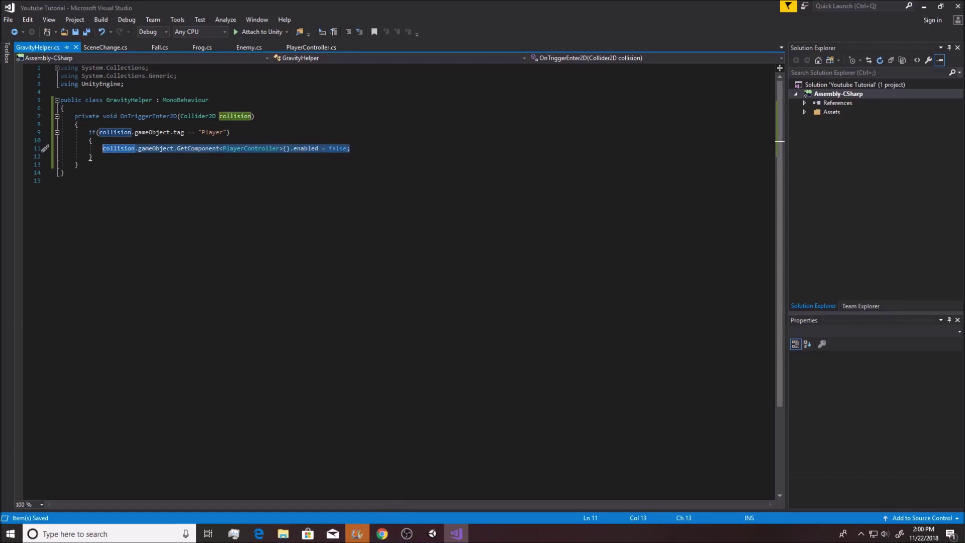
{"action": "left_click", "coordinate": [350, 148]}
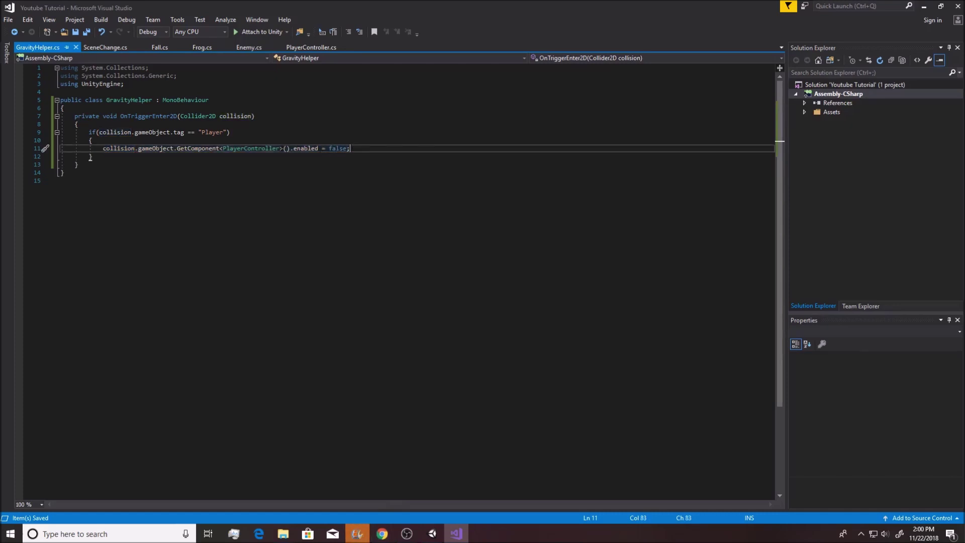
{"action": "left_click", "coordinate": [433, 534]}
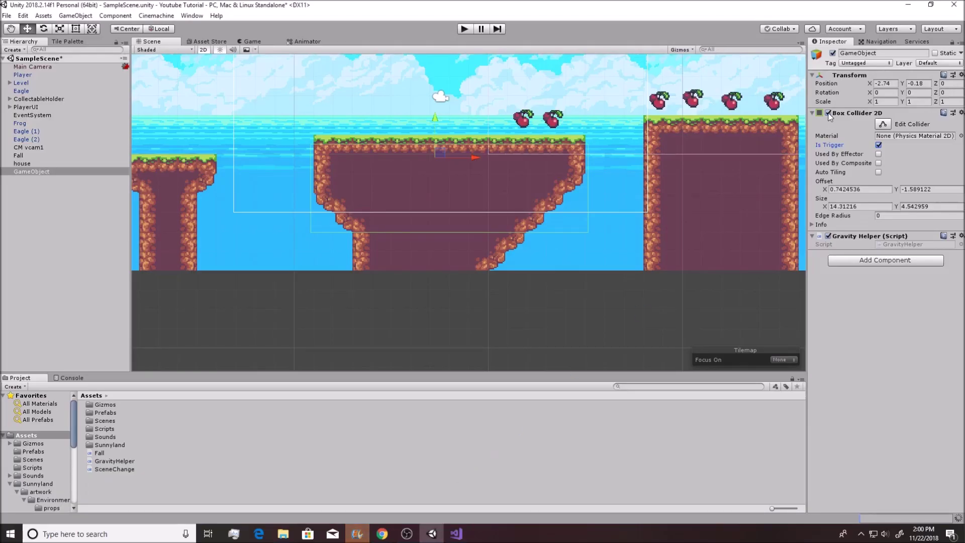
- Select the Player object and toggle its Player Controller script component in the Inspector
{"action": "left_click", "coordinate": [23, 75]}
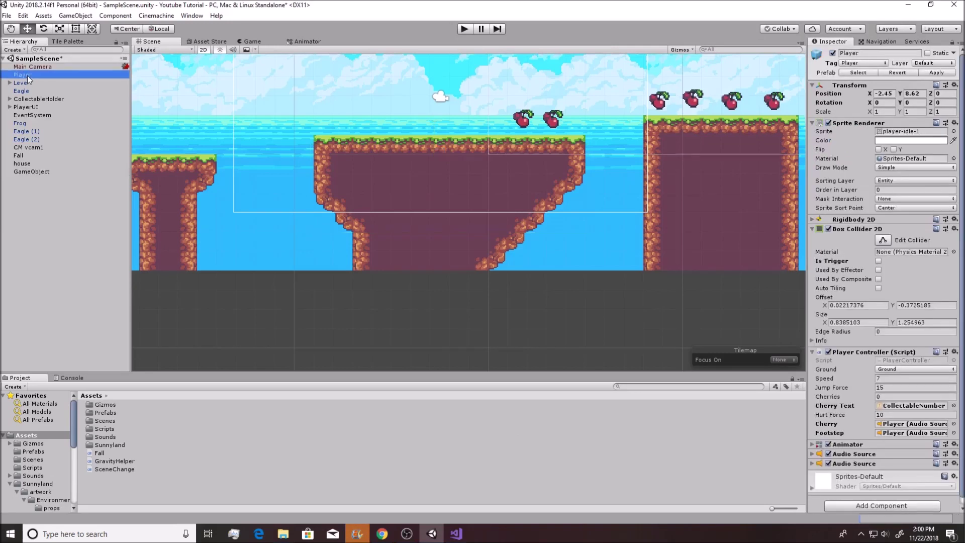
{"action": "left_click", "coordinate": [23, 75]}
{"action": "scroll", "coordinate": [885, 220], "scroll_direction": "down", "scroll_amount": 1}
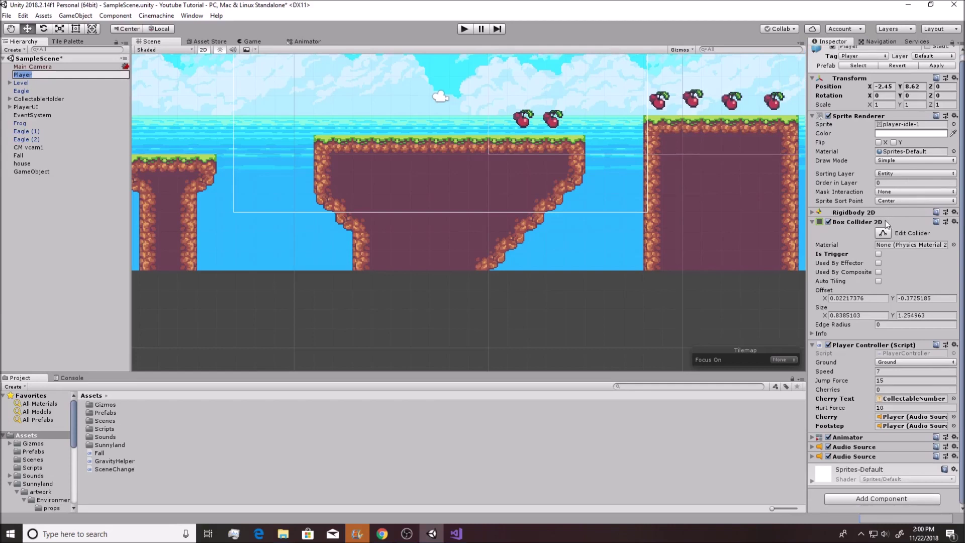
{"action": "left_click", "coordinate": [828, 345]}
{"action": "scroll", "coordinate": [472, 203], "scroll_direction": "down", "scroll_amount": 3}
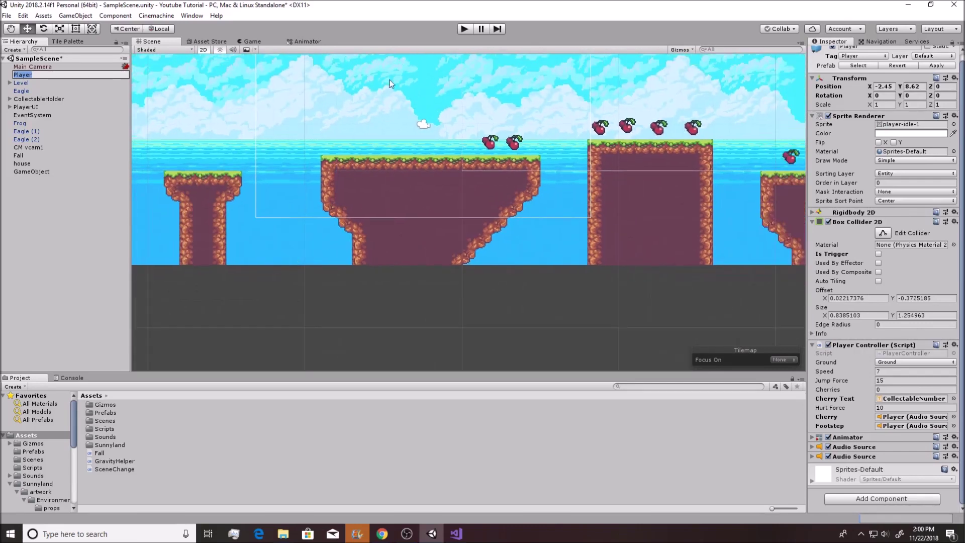
{"action": "key", "text": "ctrl+p"}
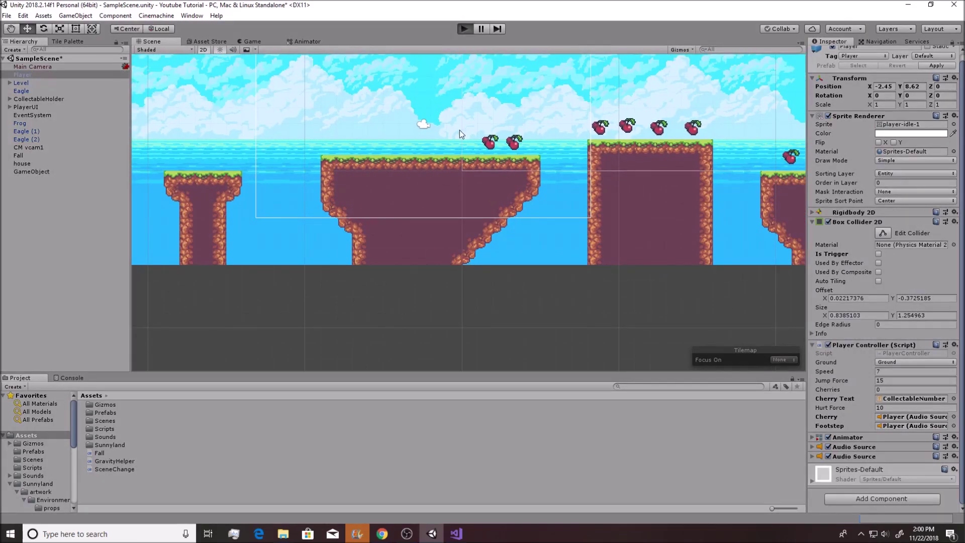
{"action": "key", "text": "Right"}
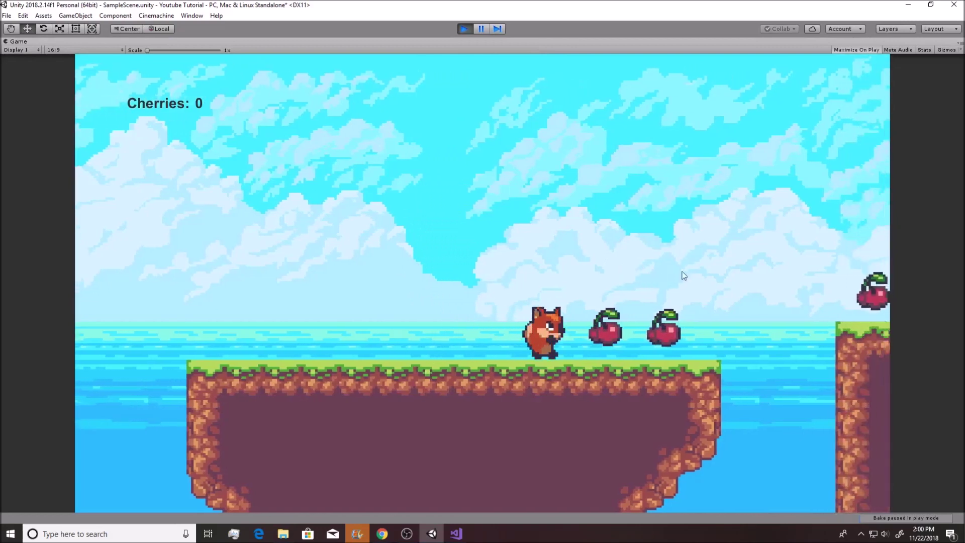
{"action": "key", "text": "space"}
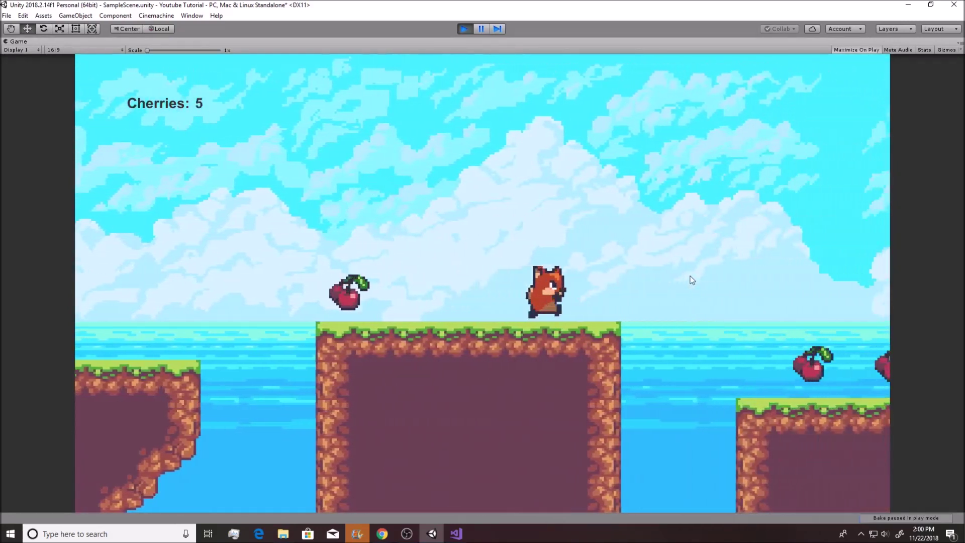
{"action": "key", "text": "space"}
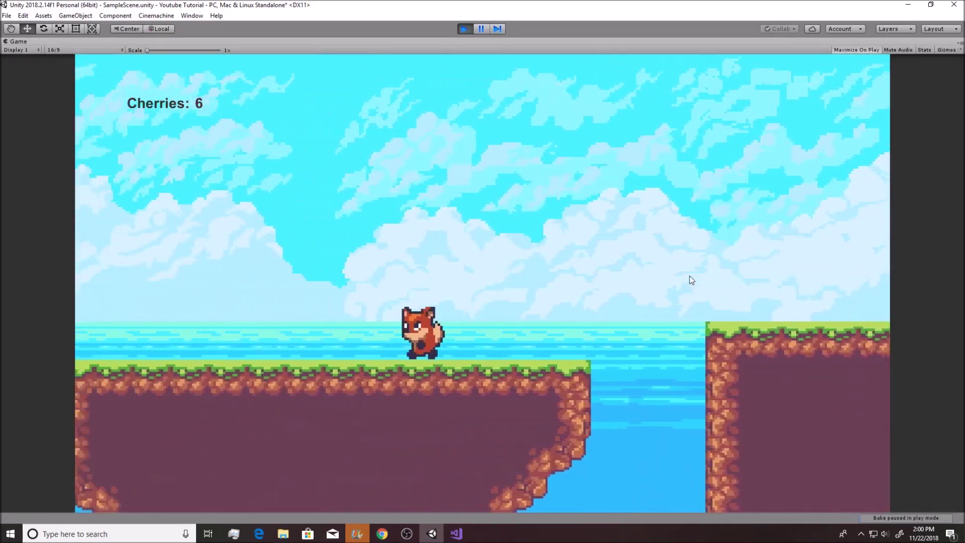
{"action": "key", "text": "Right"}
{"action": "key", "text": "space"}
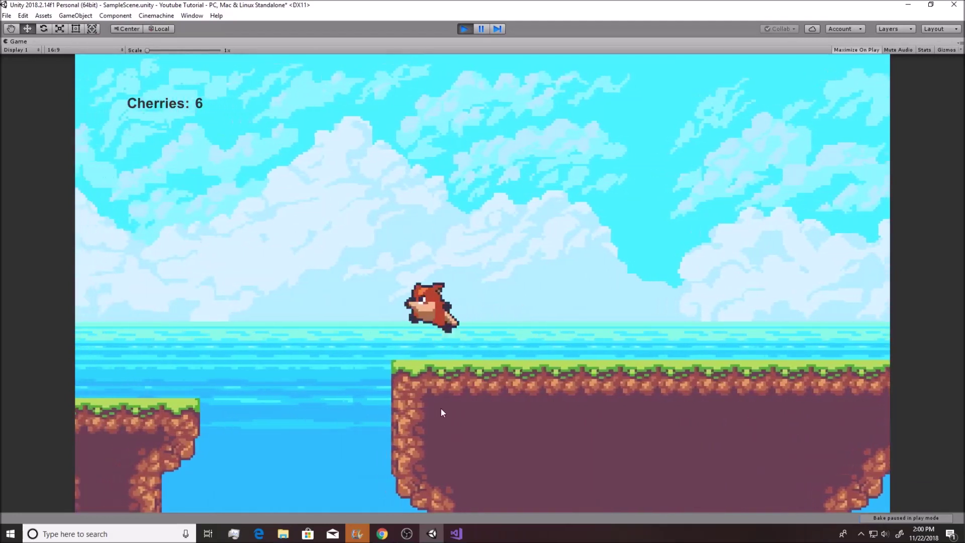
{"action": "key", "text": "Right"}
{"action": "key", "text": "space"}
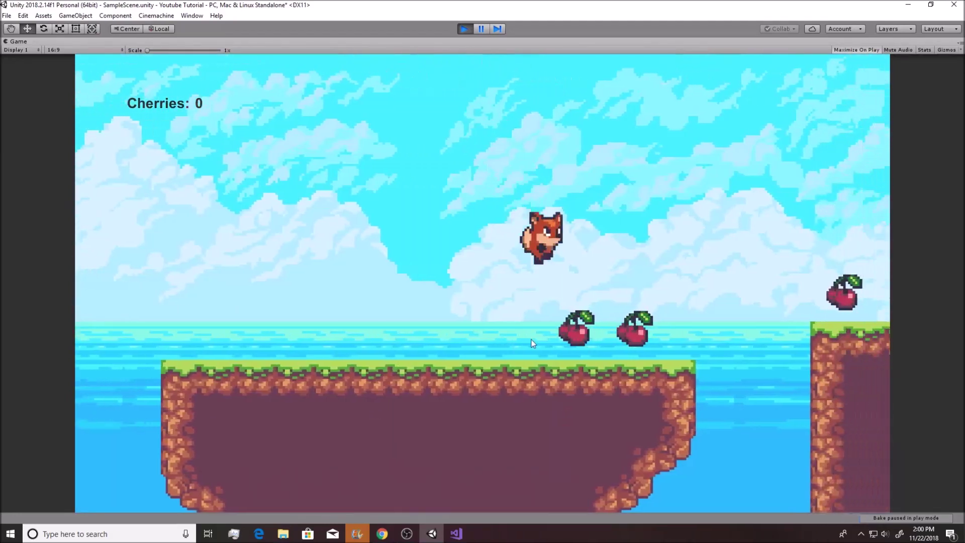
{"action": "key", "text": "Right"}
{"action": "key", "text": "Right"}
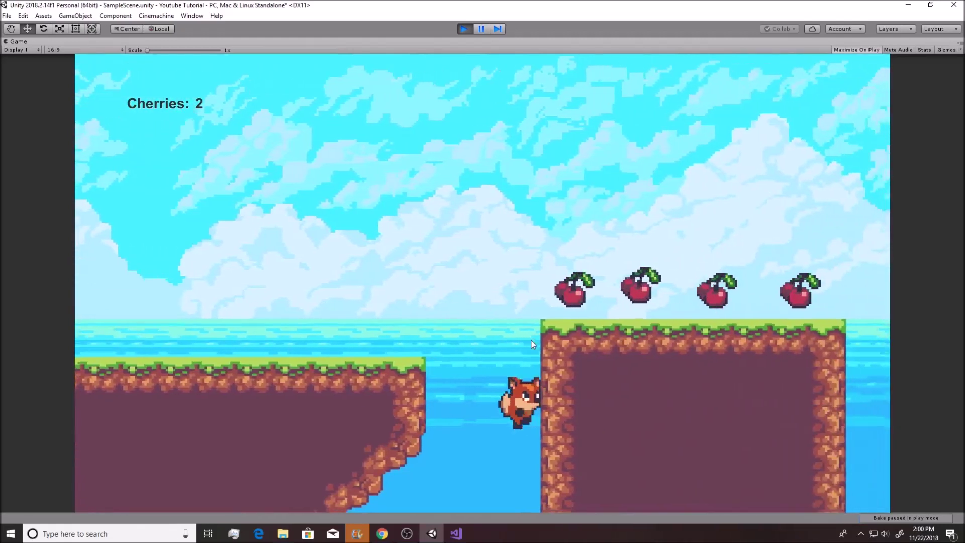
{"action": "key", "text": "space"}
{"action": "key", "text": "space"}
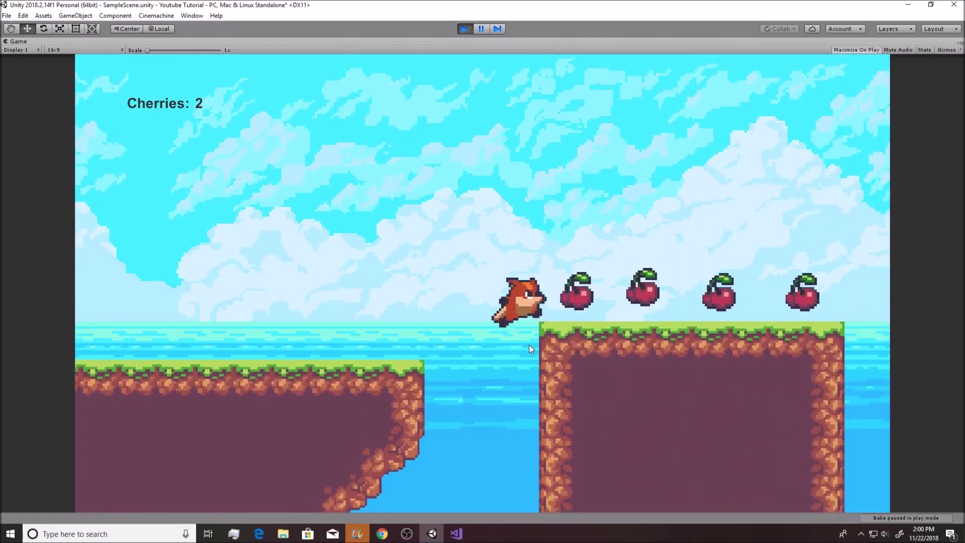
{"action": "key", "text": "Left"}
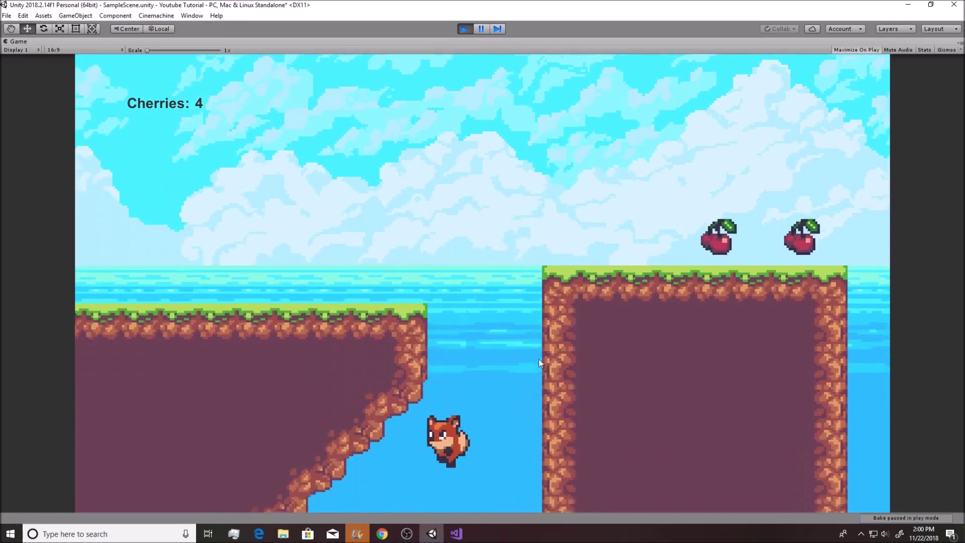
{"action": "key", "text": "Right"}
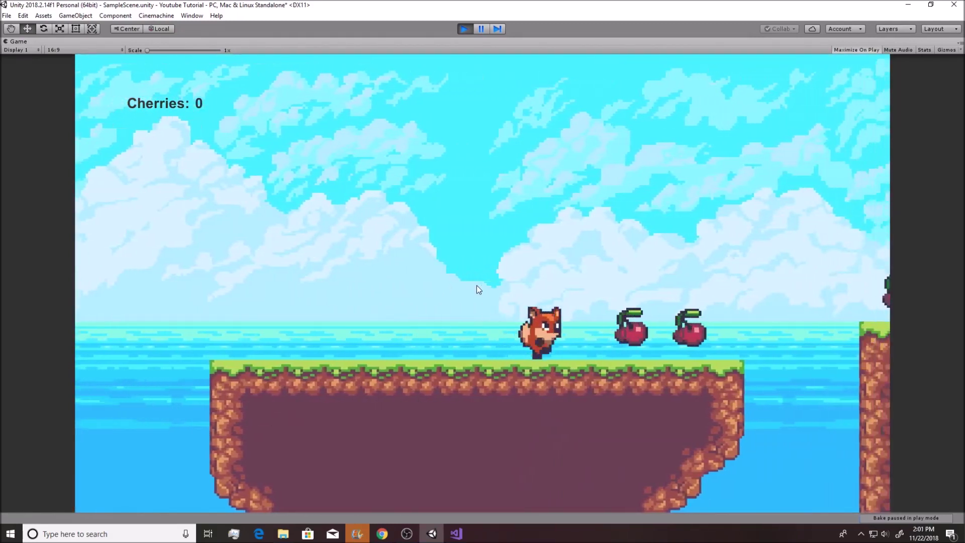
{"action": "key", "text": "Left"}
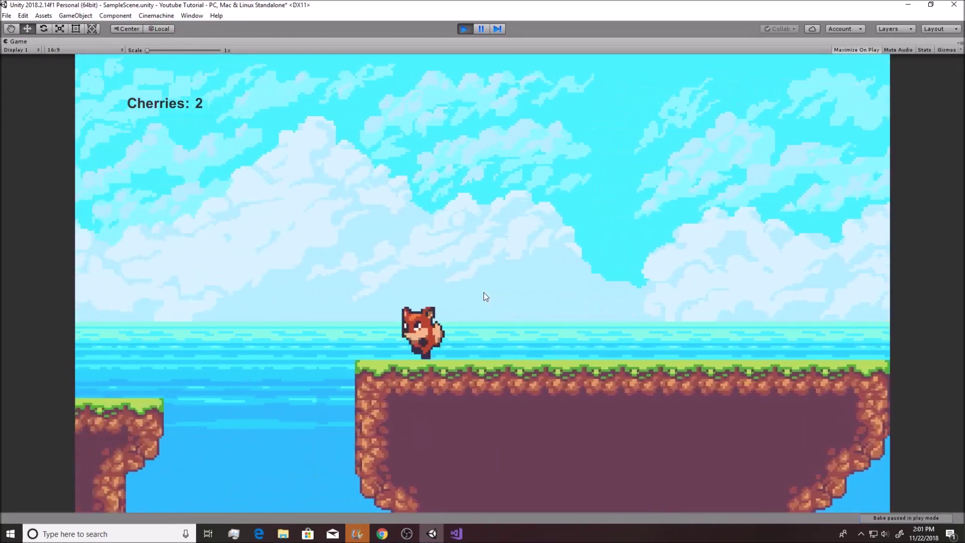
{"action": "key", "text": "space"}
{"action": "key", "text": "Right"}
{"action": "key", "text": "space"}
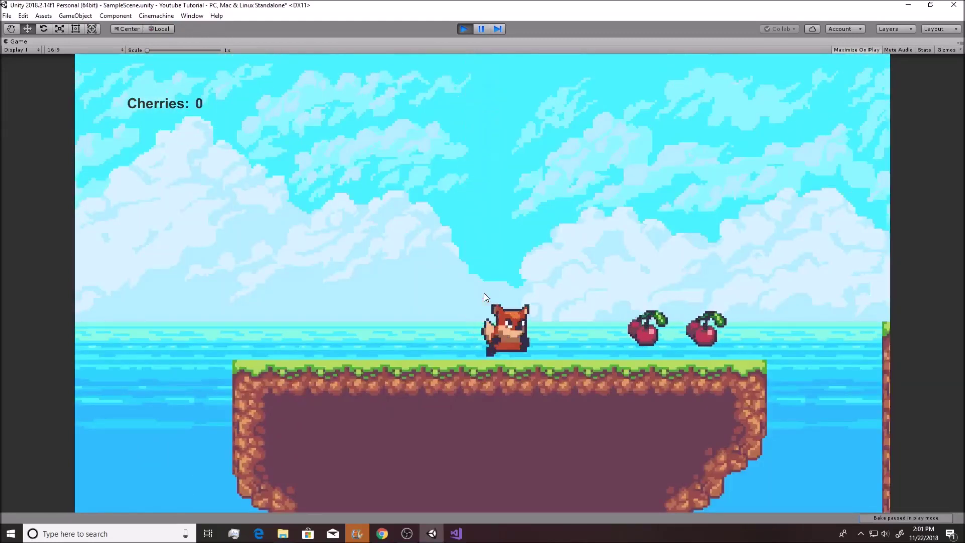
{"action": "key", "text": "Right"}
{"action": "key", "text": "Left"}
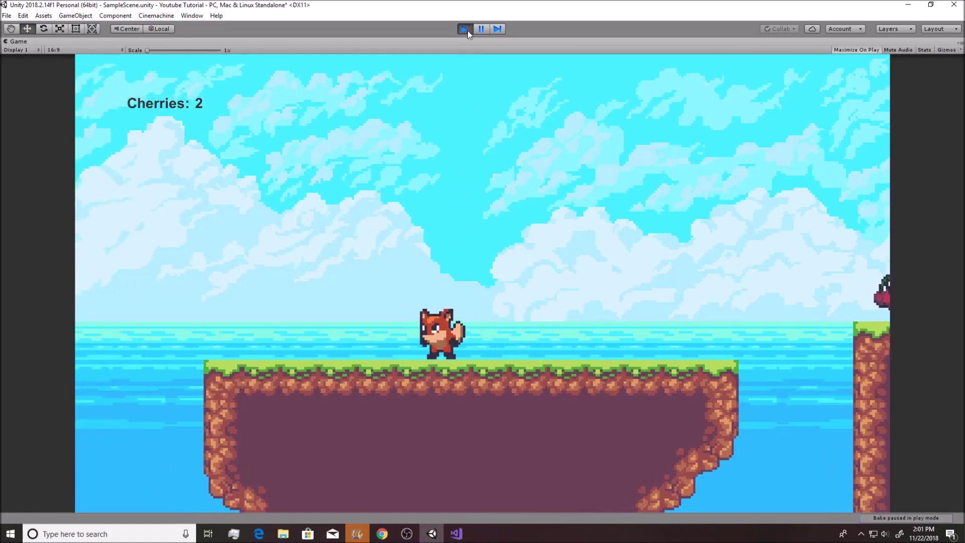
{"action": "left_click", "coordinate": [465, 30]}
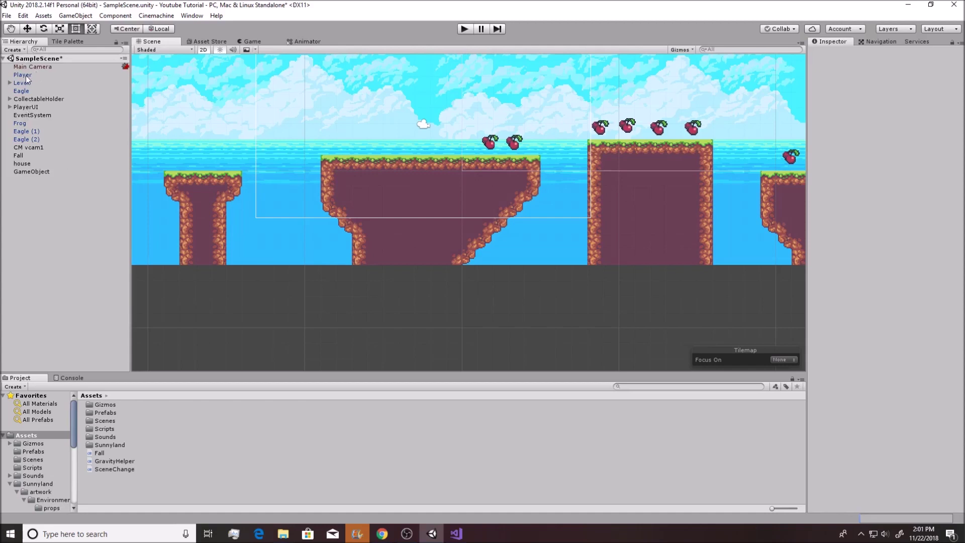
- Select the gravity trigger and stretch its collider's bottom edge down to the ground line
{"action": "left_click", "coordinate": [31, 172]}
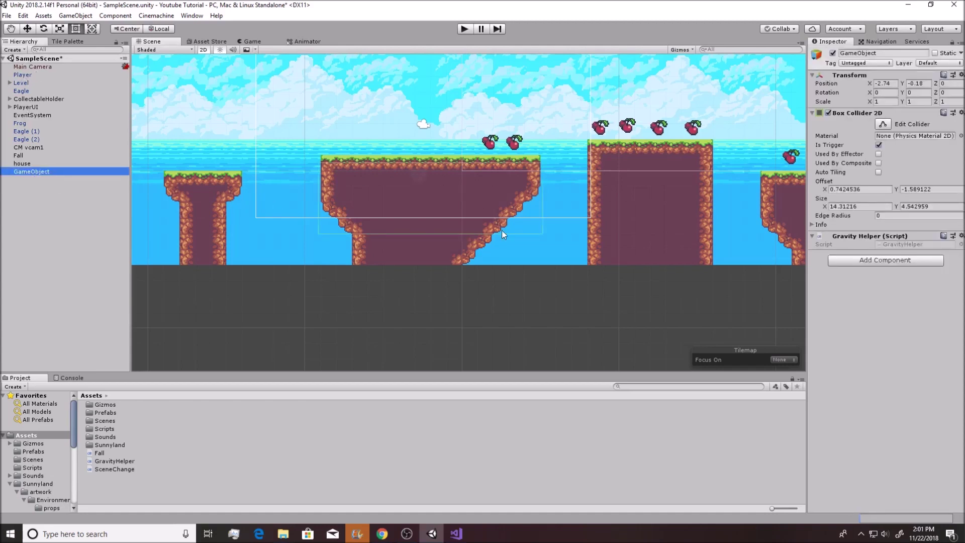
{"action": "left_click", "coordinate": [883, 124]}
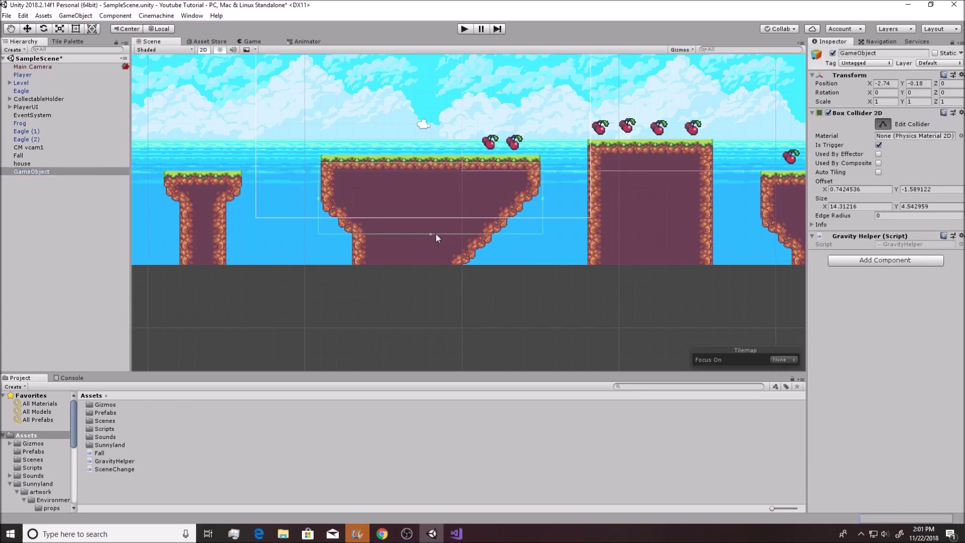
{"action": "left_click_drag", "start_coordinate": [433, 235], "coordinate": [432, 265]}
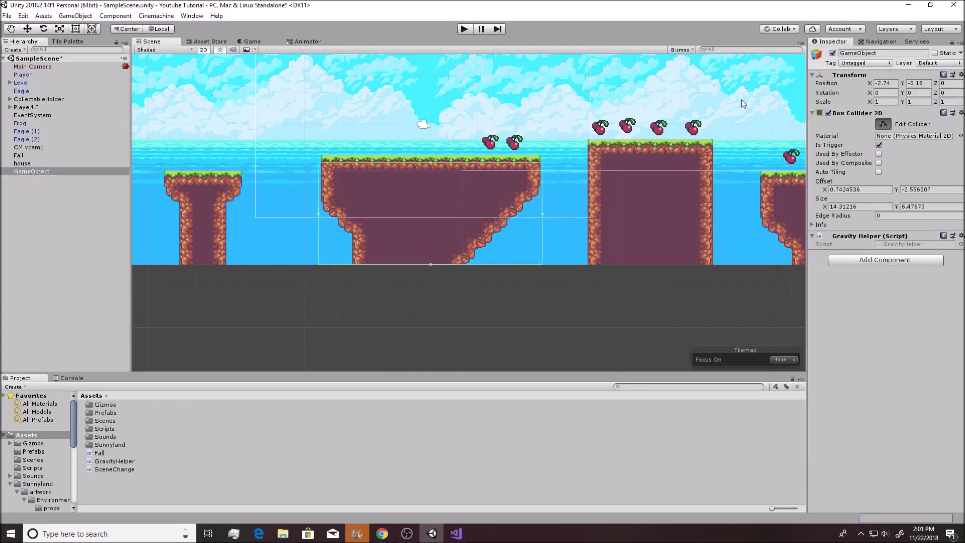
- Rename the trigger object to GravityHelper and duplicate it
{"action": "left_click", "coordinate": [24, 172]}
{"action": "key", "text": "F2"}
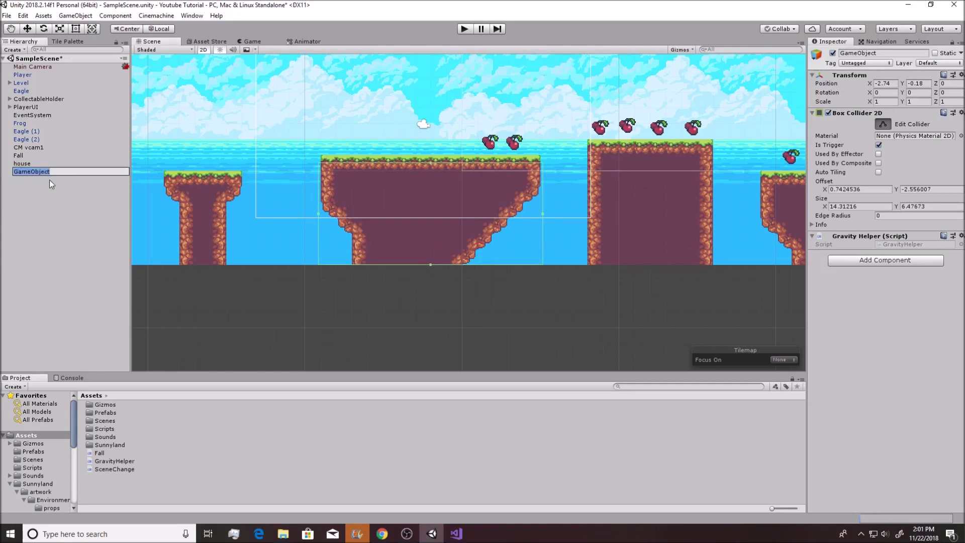
{"action": "type", "text": "GravityHelper"}
{"action": "key", "text": "Return"}
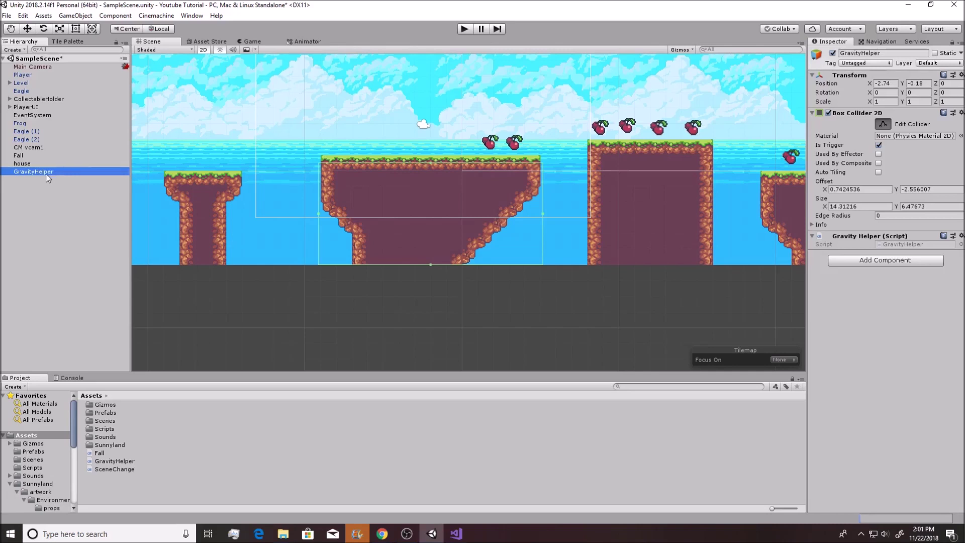
{"action": "key", "text": "ctrl+d"}
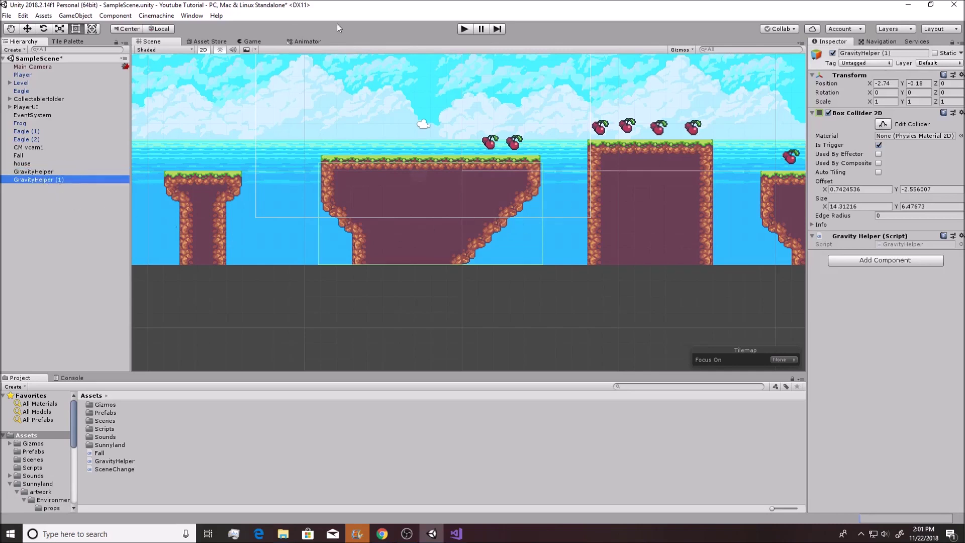
- Move GravityHelper (1) to the left pillar and narrow its collider to the pillar's width
{"action": "left_click", "coordinate": [28, 29]}
{"action": "left_click_drag", "start_coordinate": [424, 171], "coordinate": [228, 186]}
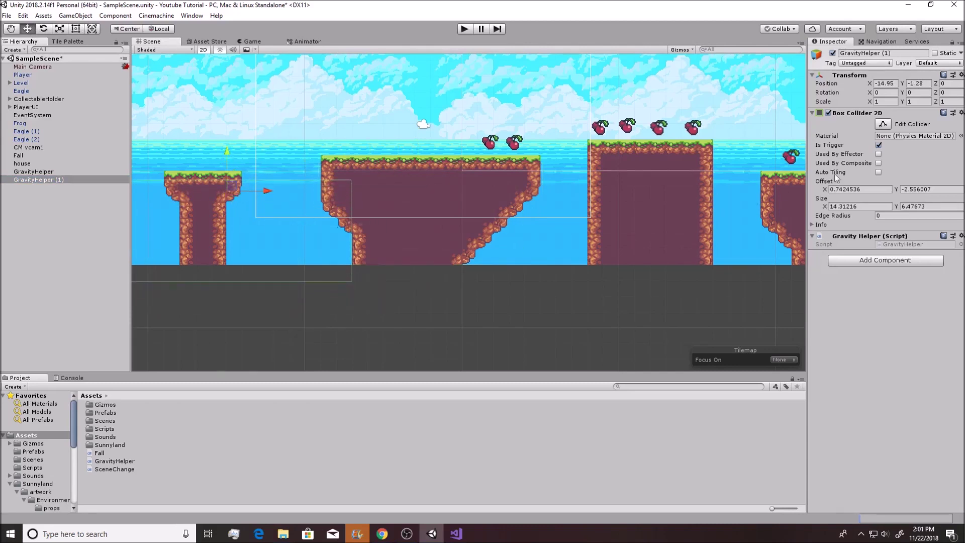
{"action": "left_click", "coordinate": [883, 124]}
{"action": "left_click_drag", "start_coordinate": [351, 231], "coordinate": [241, 233]}
{"action": "middle_click_drag", "start_coordinate": [332, 310], "coordinate": [534, 318]}
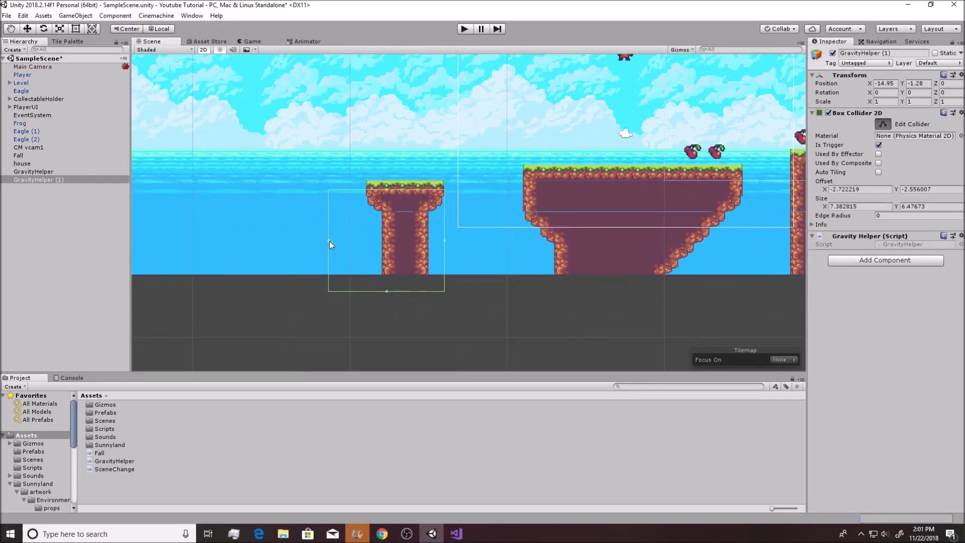
{"action": "left_click_drag", "start_coordinate": [330, 241], "coordinate": [366, 243]}
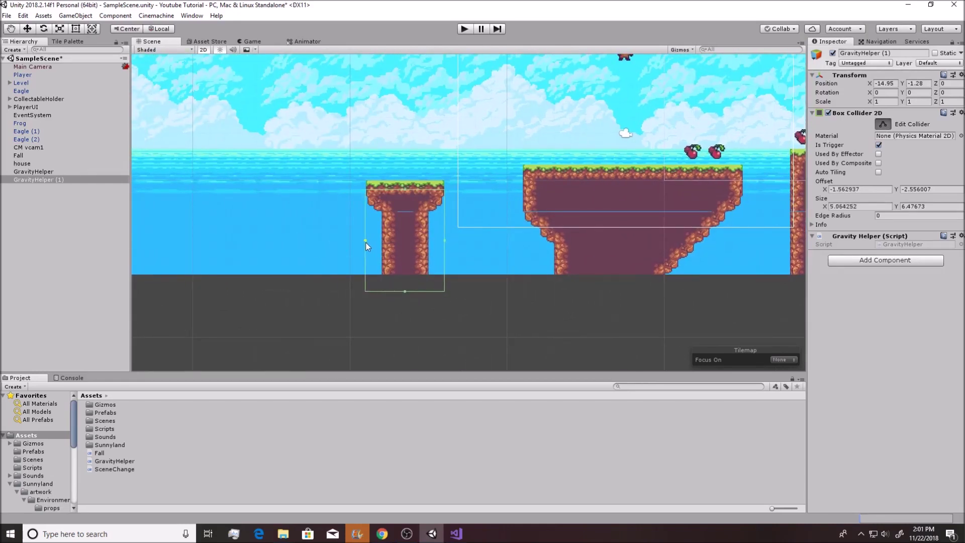
- Raise GravityHelper (1)'s collider top edge slightly to finish fitting it
{"action": "left_click", "coordinate": [403, 188]}
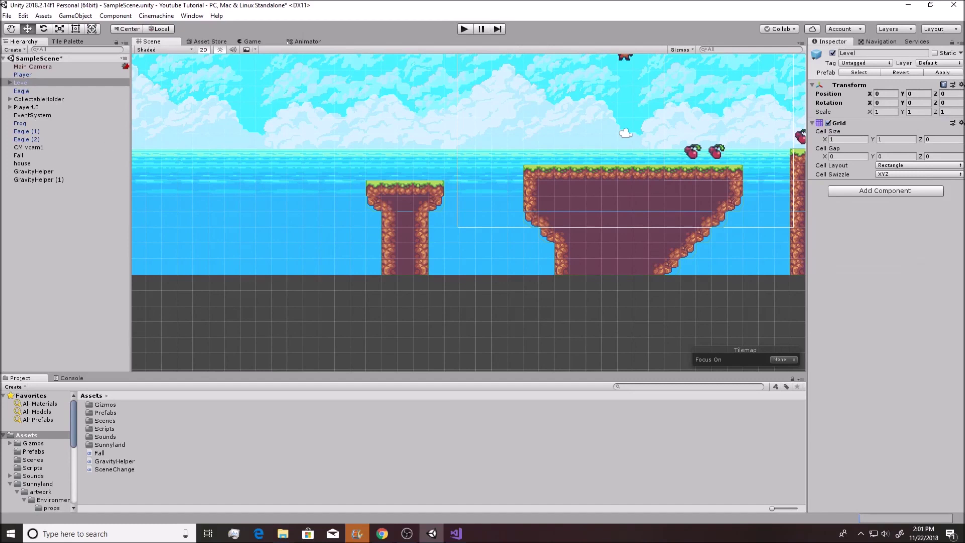
{"action": "left_click", "coordinate": [36, 180]}
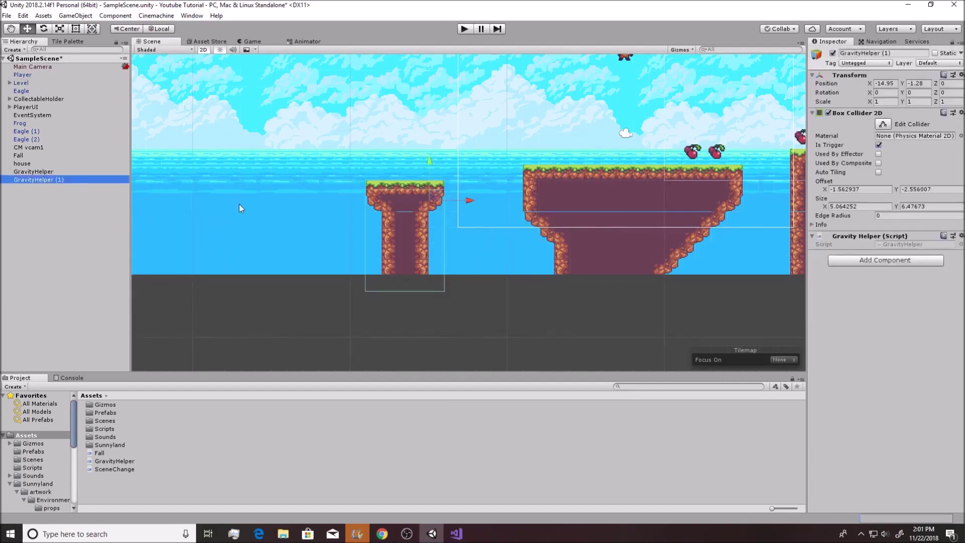
{"action": "left_click", "coordinate": [884, 123]}
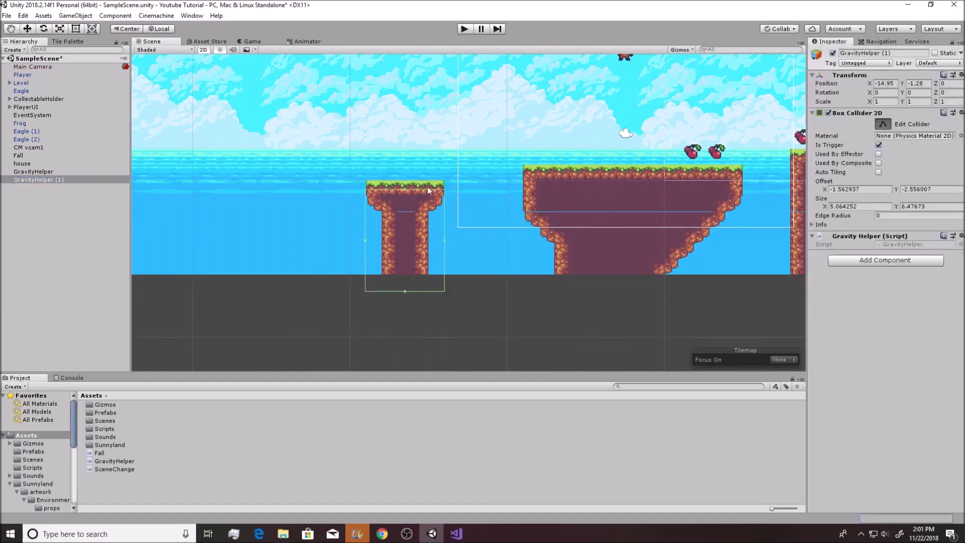
{"action": "left_click_drag", "start_coordinate": [405, 188], "coordinate": [406, 186]}
{"action": "left_click", "coordinate": [403, 212]}
{"action": "left_click", "coordinate": [555, 302]}
{"action": "scroll", "coordinate": [464, 258], "scroll_direction": "up", "scroll_amount": 3}
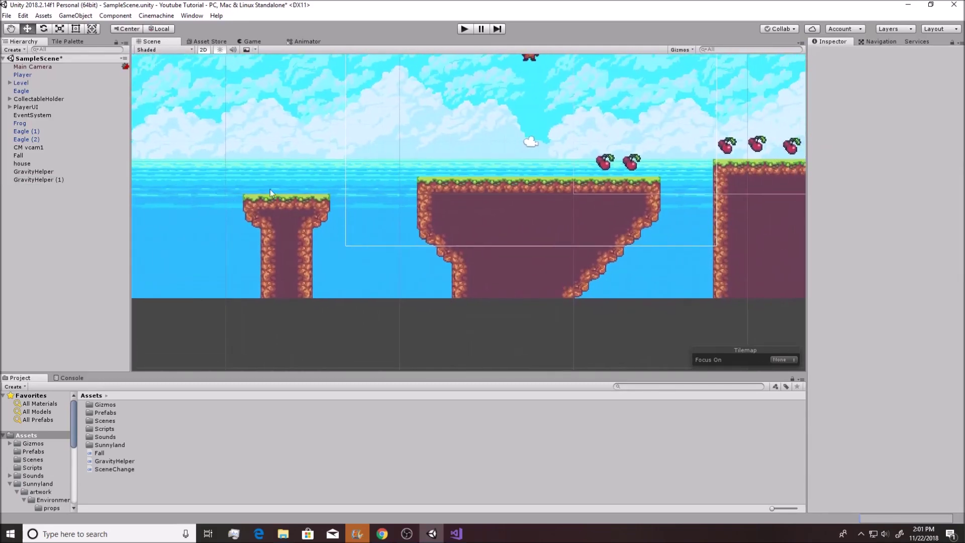
{"action": "left_click", "coordinate": [39, 181]}
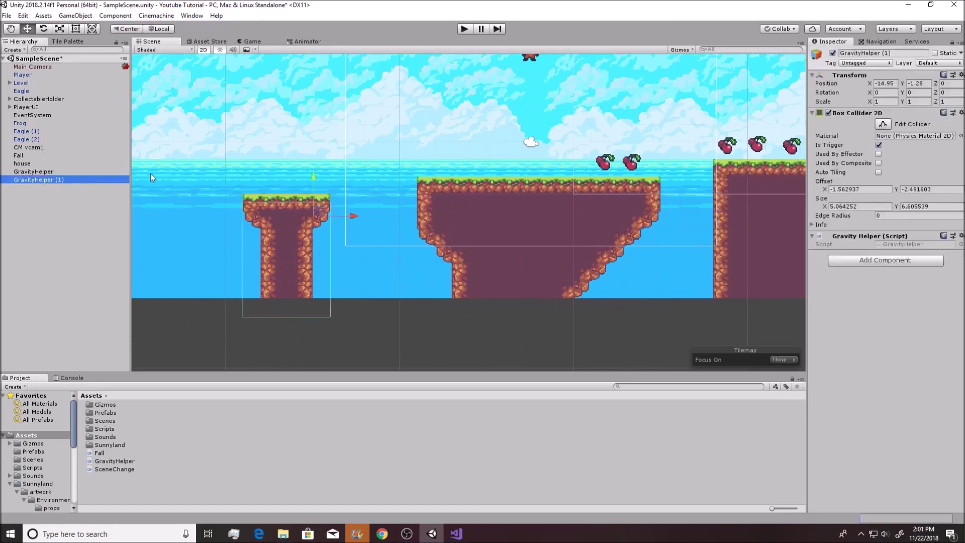
- Duplicate GravityHelper (1) and move the new copy beside the tall right-hand platform
{"action": "middle_click_drag", "start_coordinate": [555, 266], "coordinate": [442, 274]}
{"action": "left_click", "coordinate": [42, 180]}
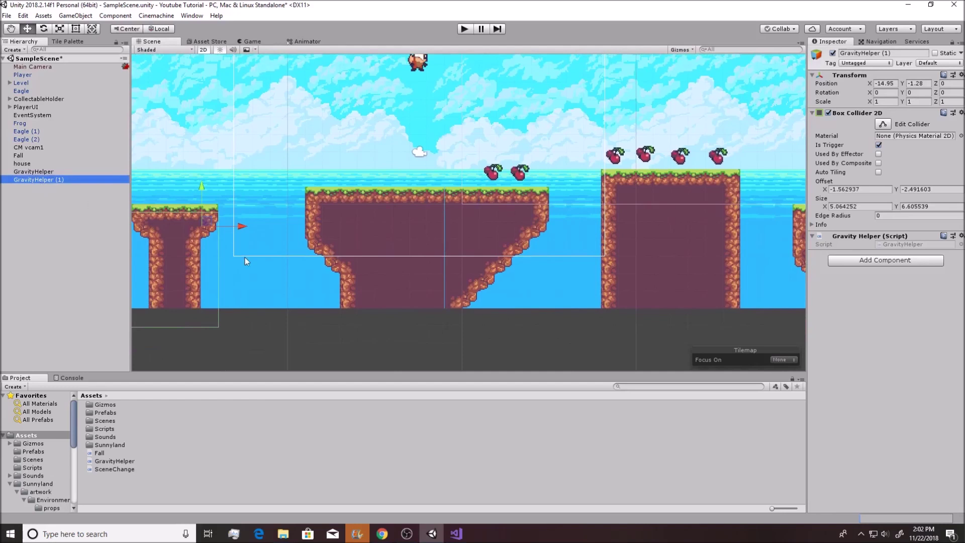
{"action": "key", "text": "ctrl+d"}
{"action": "left_click_drag", "start_coordinate": [202, 219], "coordinate": [735, 240]}
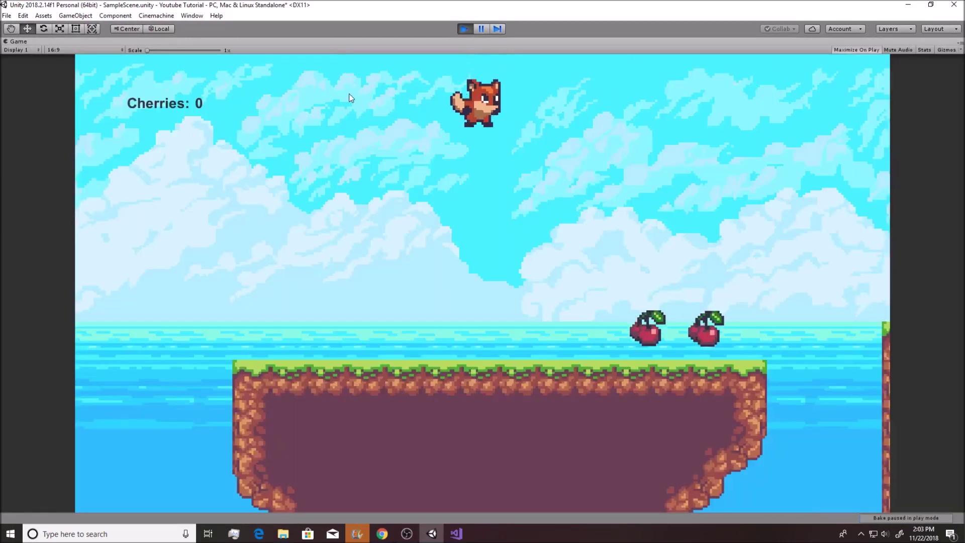
- Run and jump the fox across the opening gaps, stomping the frog and collecting cherries
{"action": "key", "text": "Right"}
{"action": "key", "text": "space"}
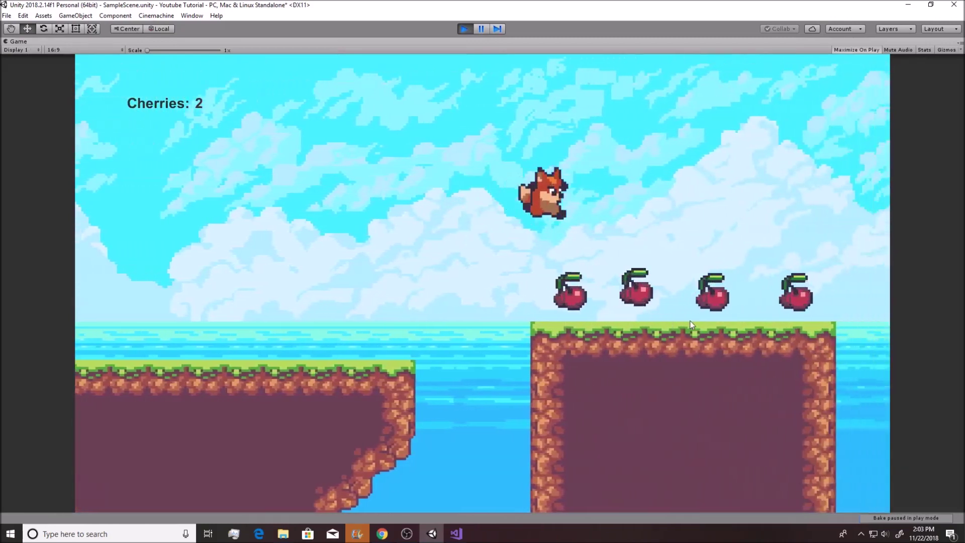
{"action": "key", "text": "Right"}
{"action": "key", "text": "space"}
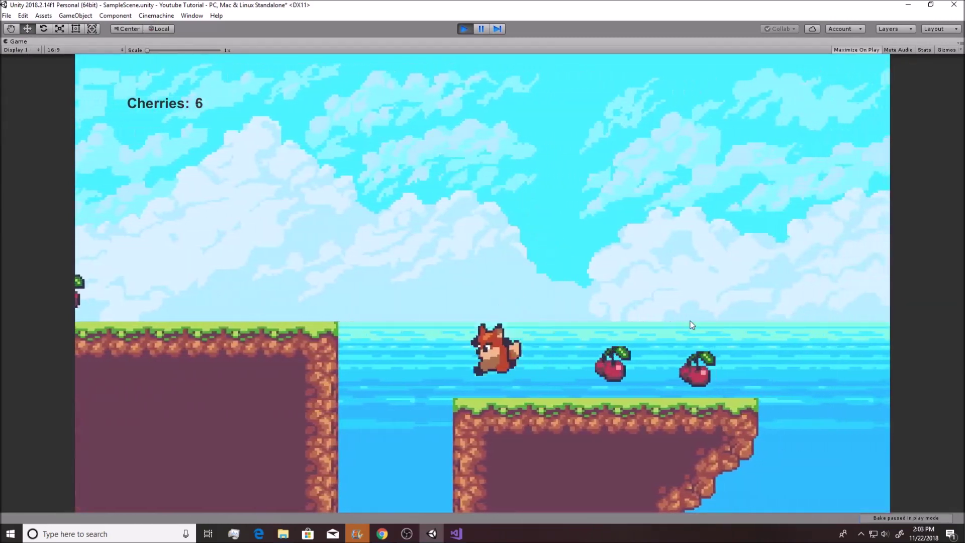
{"action": "key", "text": "Right"}
{"action": "key", "text": "space"}
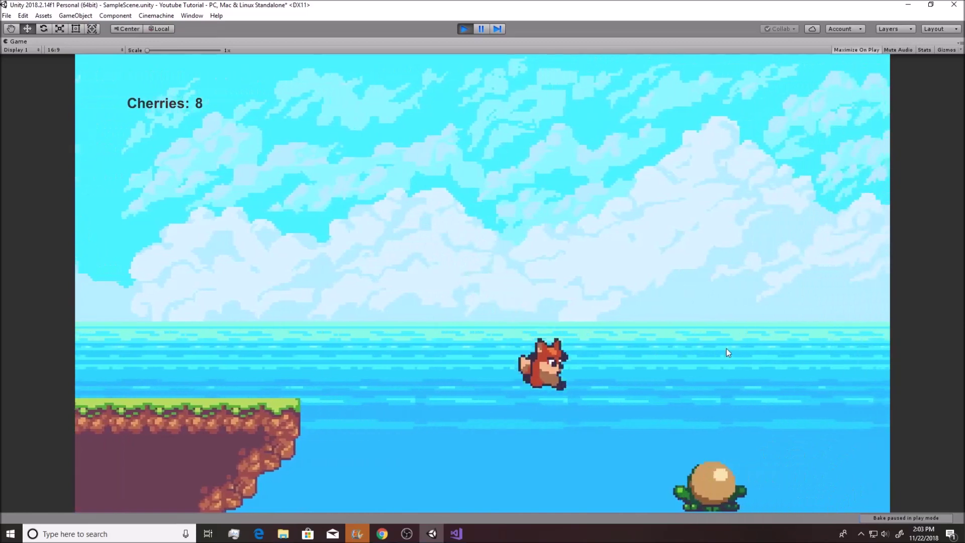
{"action": "key", "text": "Right"}
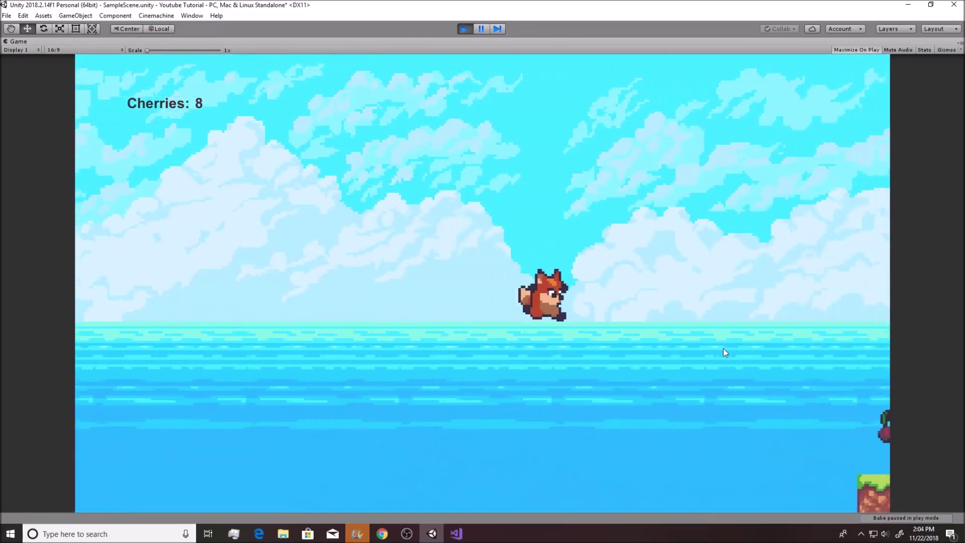
{"action": "key", "text": "Right"}
{"action": "key", "text": "space"}
{"action": "key", "text": "space"}
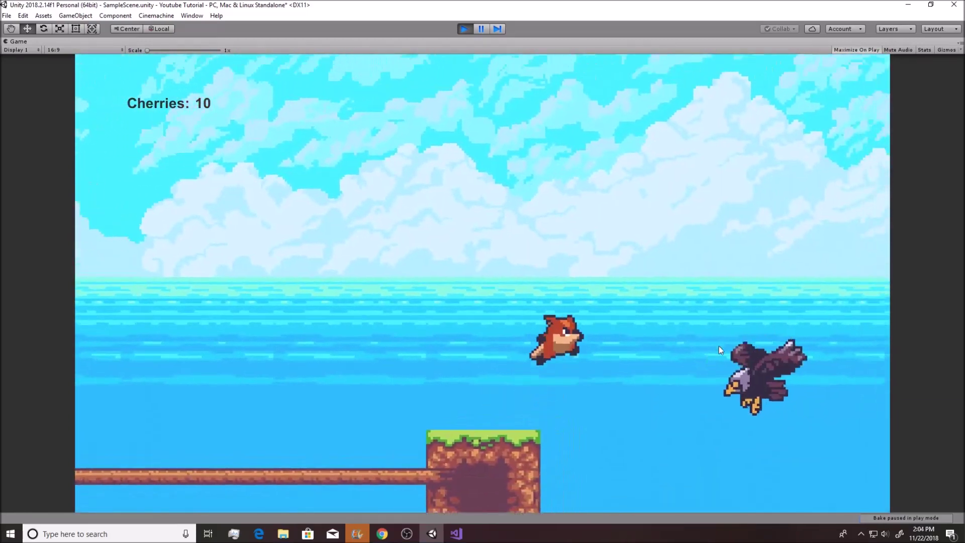
- Stomp the eagles and cross the remaining platforms to reach the house door
{"action": "key", "text": "Right"}
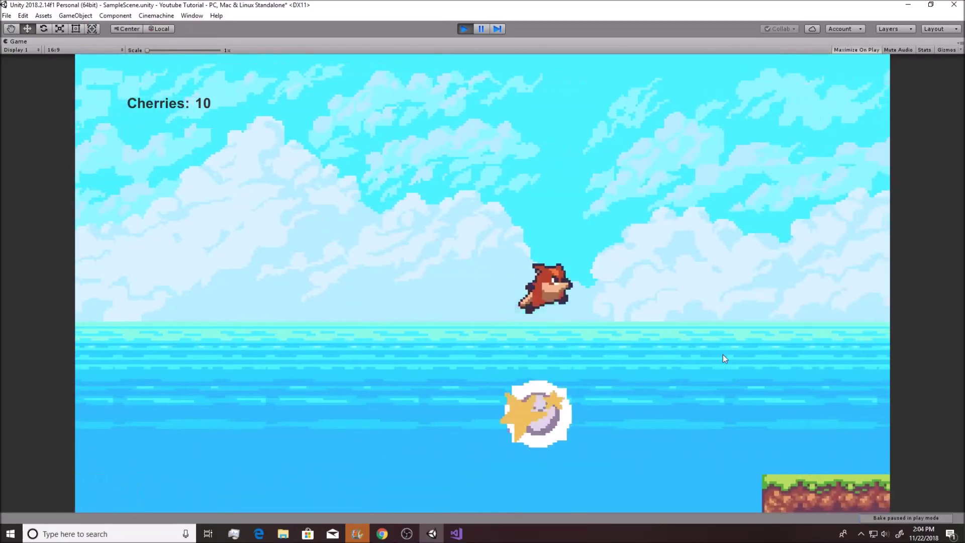
{"action": "key", "text": "Right"}
{"action": "key", "text": "space"}
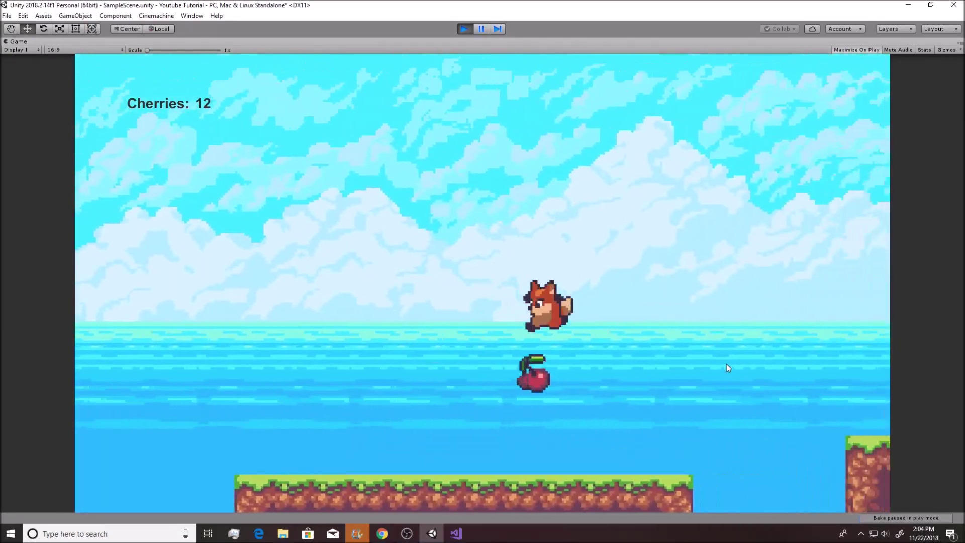
{"action": "key", "text": "Right"}
{"action": "key", "text": "space"}
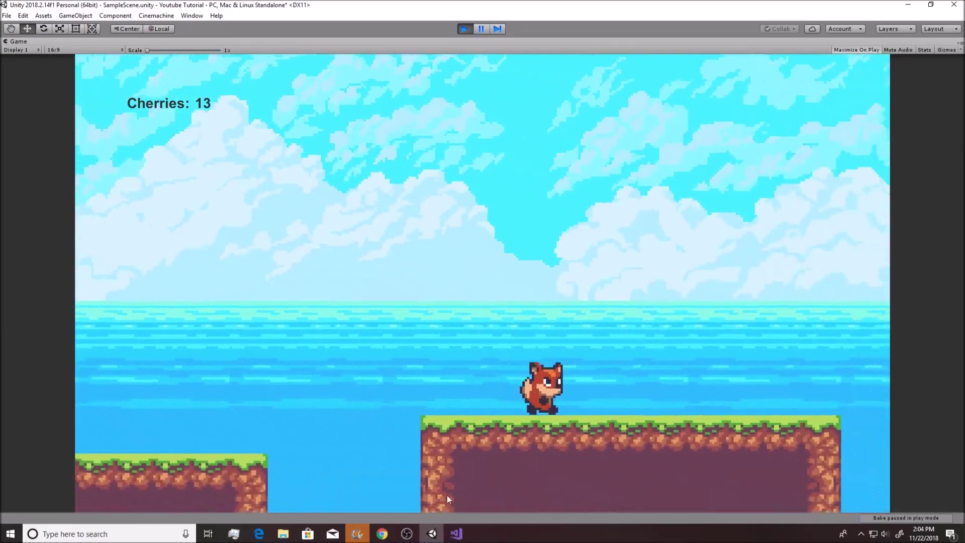
{"action": "key", "text": "Right"}
{"action": "key", "text": "space"}
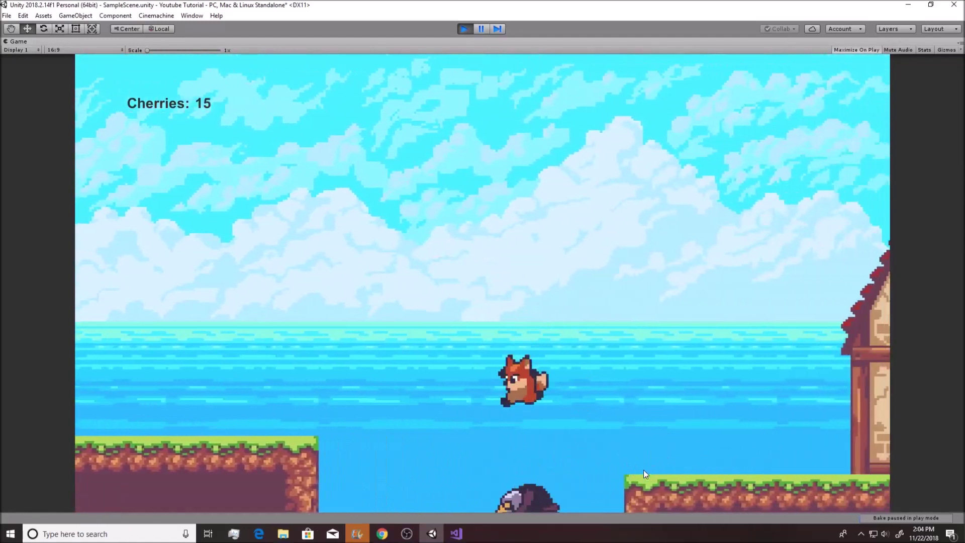
{"action": "key", "text": "Right"}
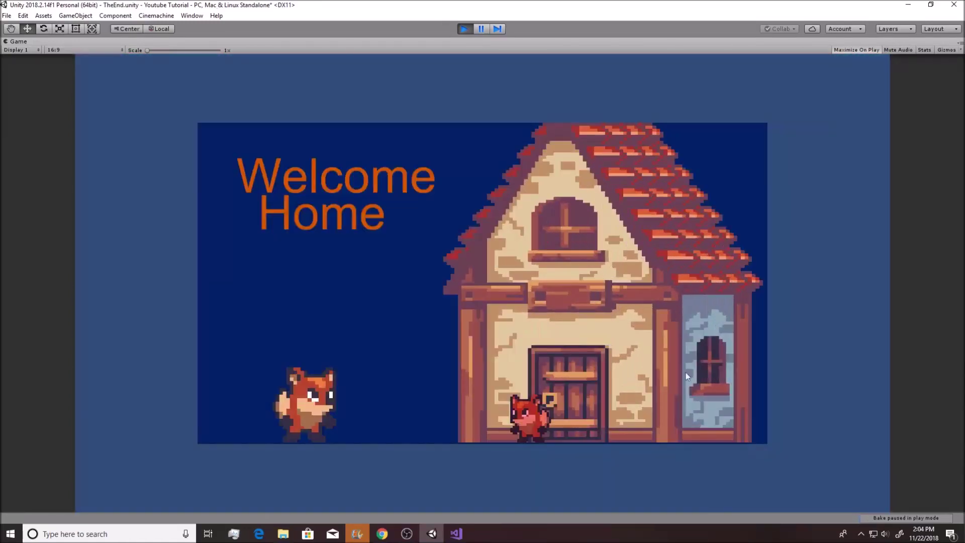
- Stop play mode and set the Level grid's Cell Size X and Y to 0.99
{"action": "left_click", "coordinate": [465, 29]}
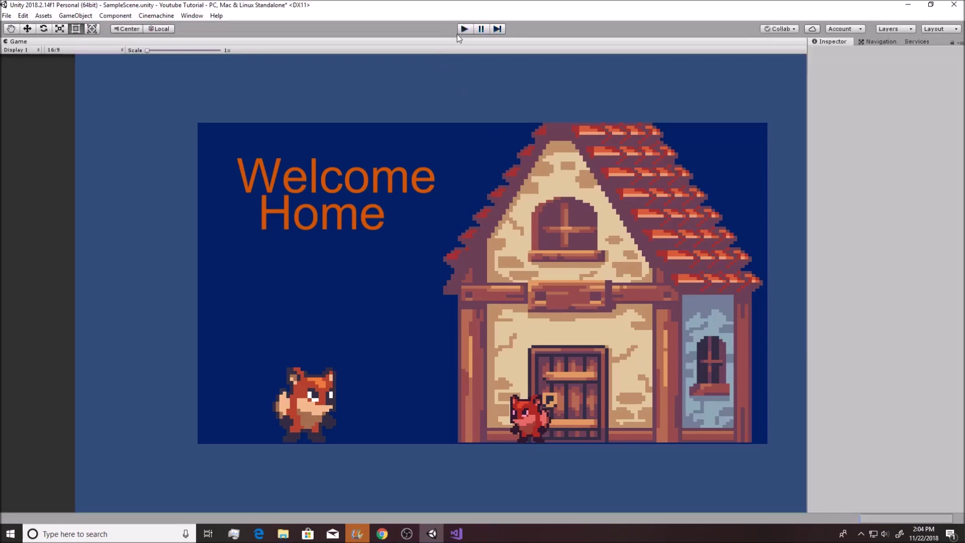
{"action": "middle_click_drag", "start_coordinate": [631, 203], "coordinate": [643, 232]}
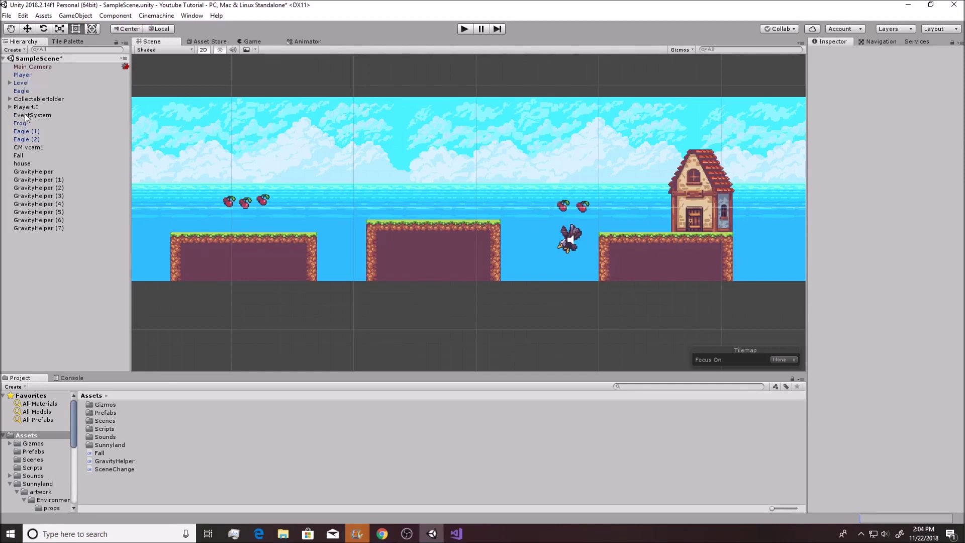
{"action": "left_click", "coordinate": [21, 83]}
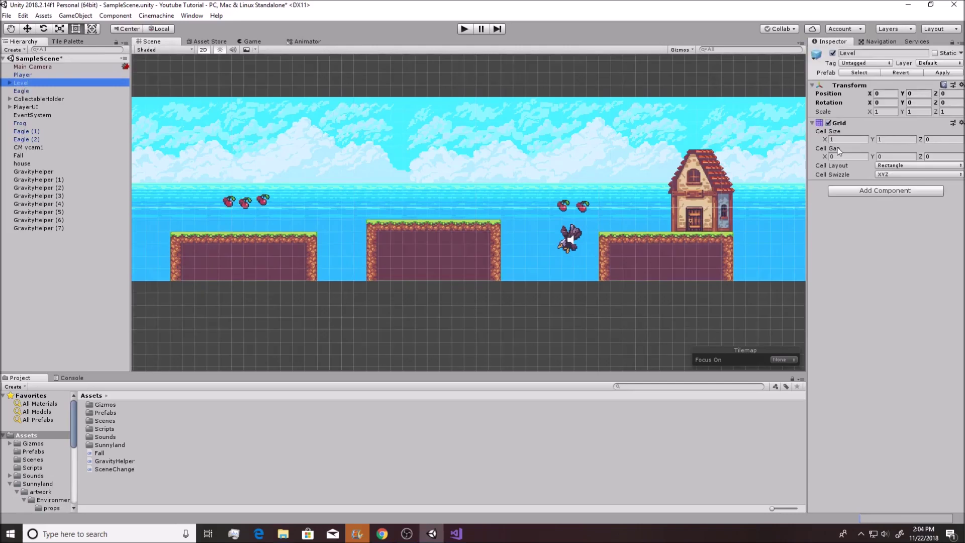
{"action": "left_click", "coordinate": [837, 139]}
{"action": "type", "text": "."}
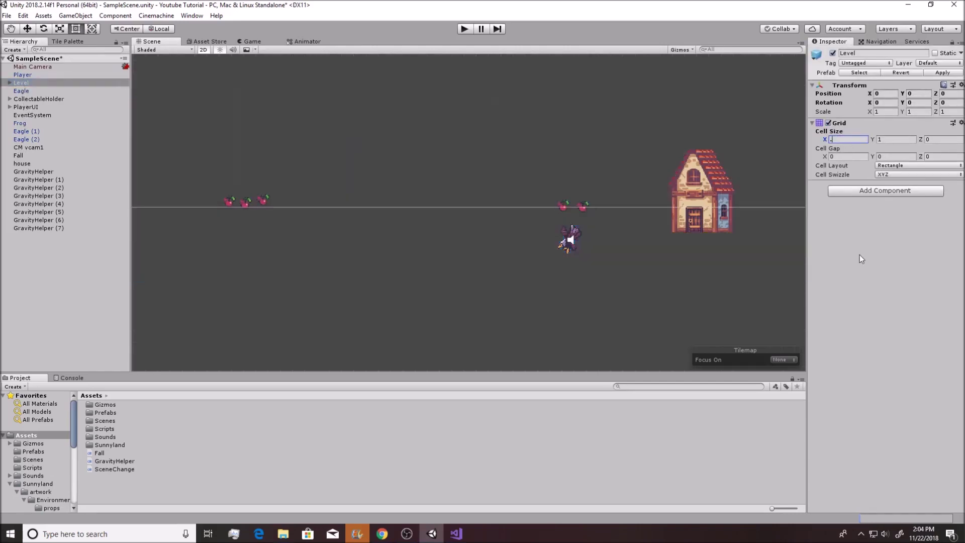
{"action": "type", "text": "99"}
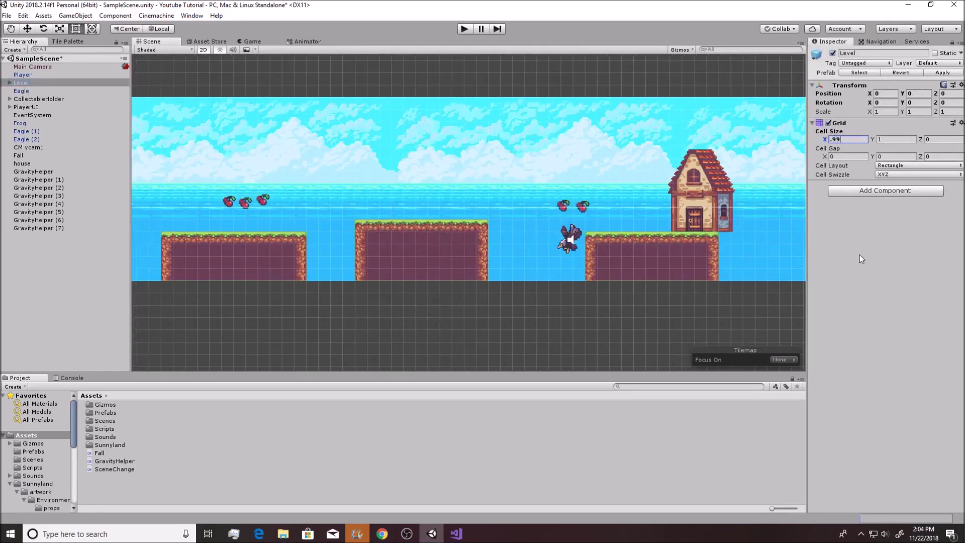
{"action": "key", "text": "Tab"}
{"action": "type", "text": ".99"}
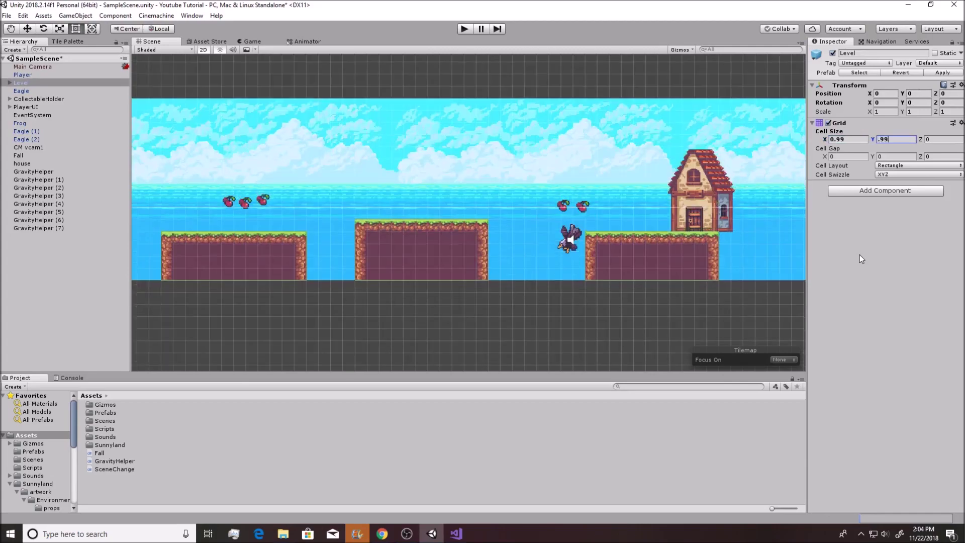
- Test-play the level again, collecting cherries, then stop the game
{"action": "key", "text": "ctrl+p"}
{"action": "key", "text": "Right"}
{"action": "key", "text": "space"}
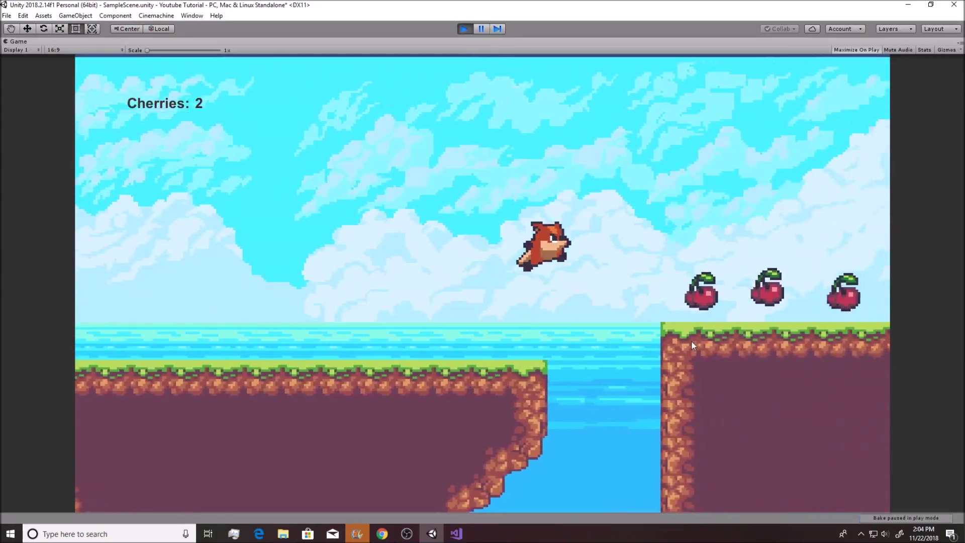
{"action": "key", "text": "space"}
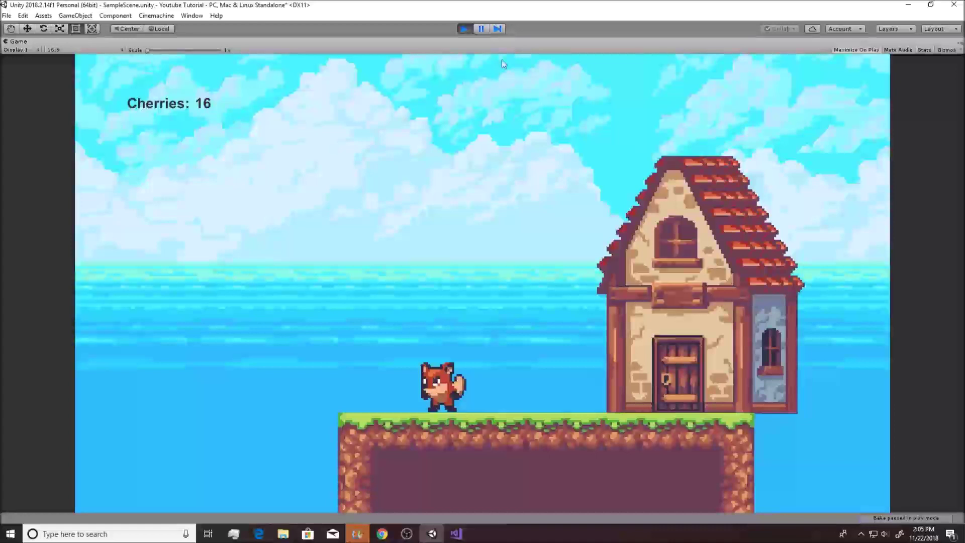
{"action": "left_click", "coordinate": [467, 30]}
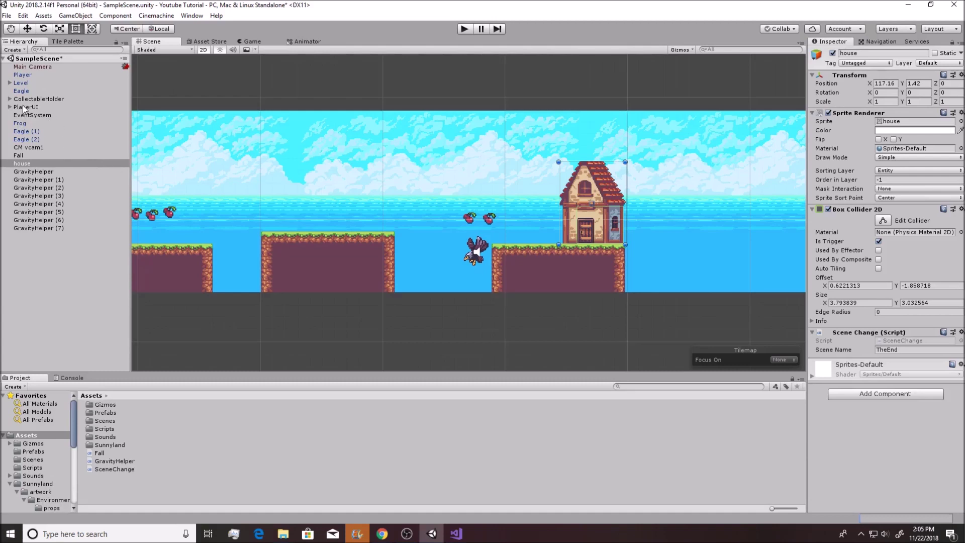
{"action": "left_click", "coordinate": [28, 84]}
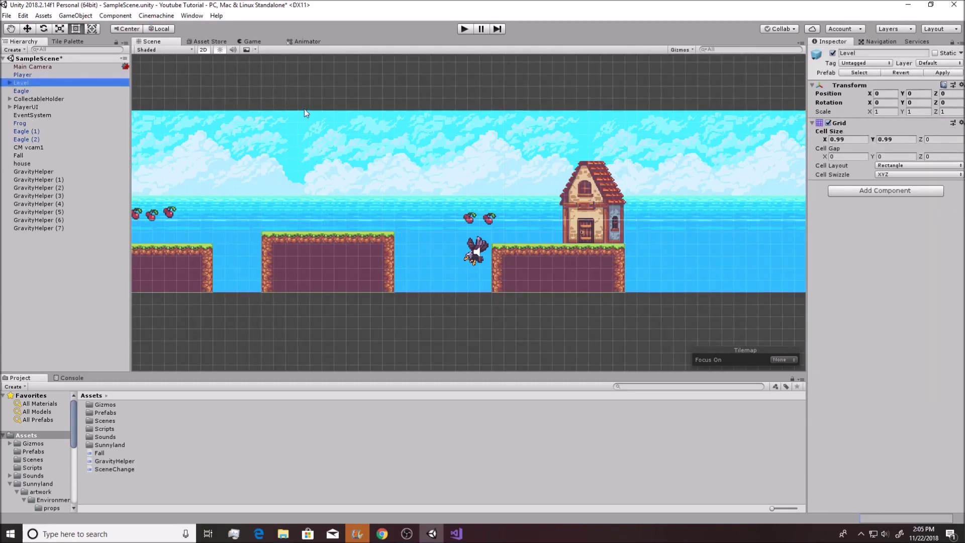
{"action": "middle_click_drag", "start_coordinate": [360, 185], "coordinate": [413, 244]}
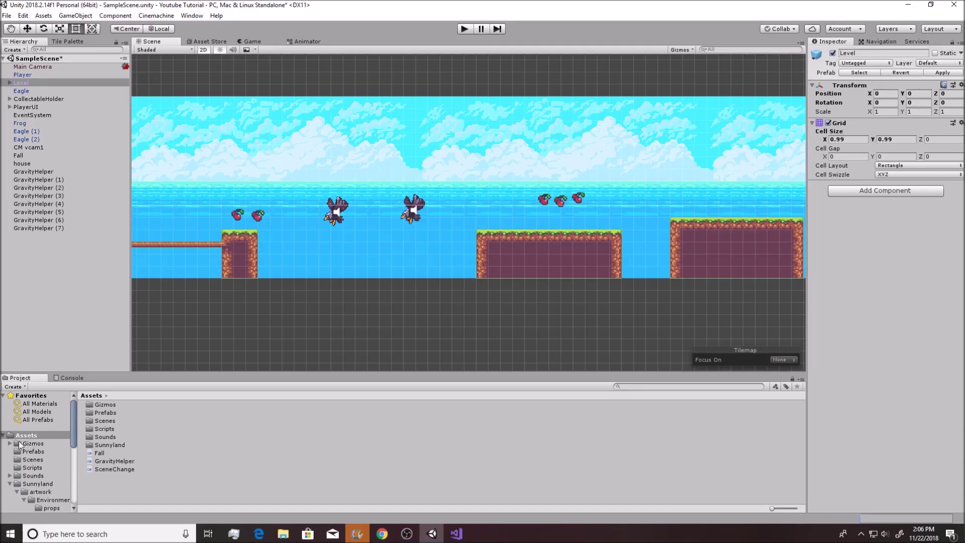
- Inspect the tileset-sliced import settings in Sunnyland > artwork > Environment, then start the game
{"action": "double_click", "coordinate": [108, 444]}
{"action": "double_click", "coordinate": [104, 405]}
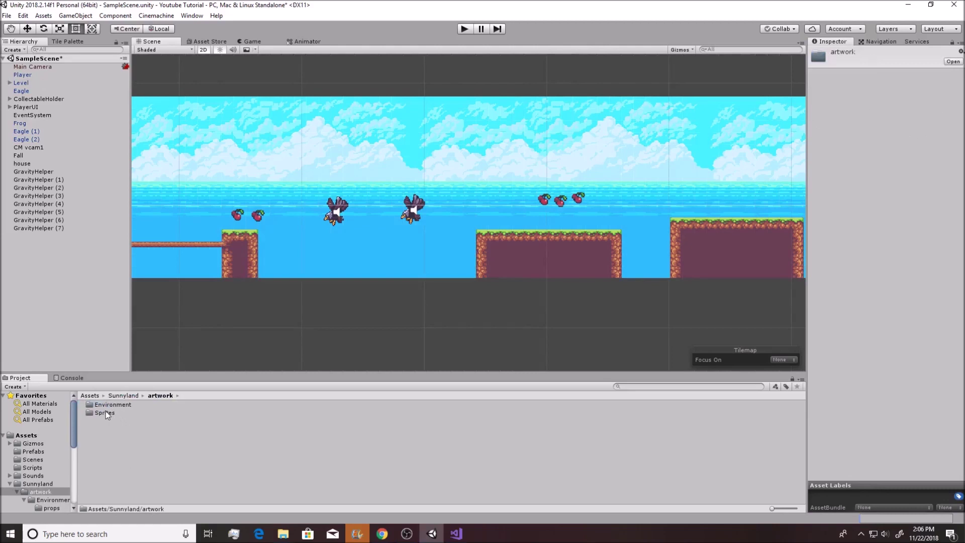
{"action": "double_click", "coordinate": [106, 413]}
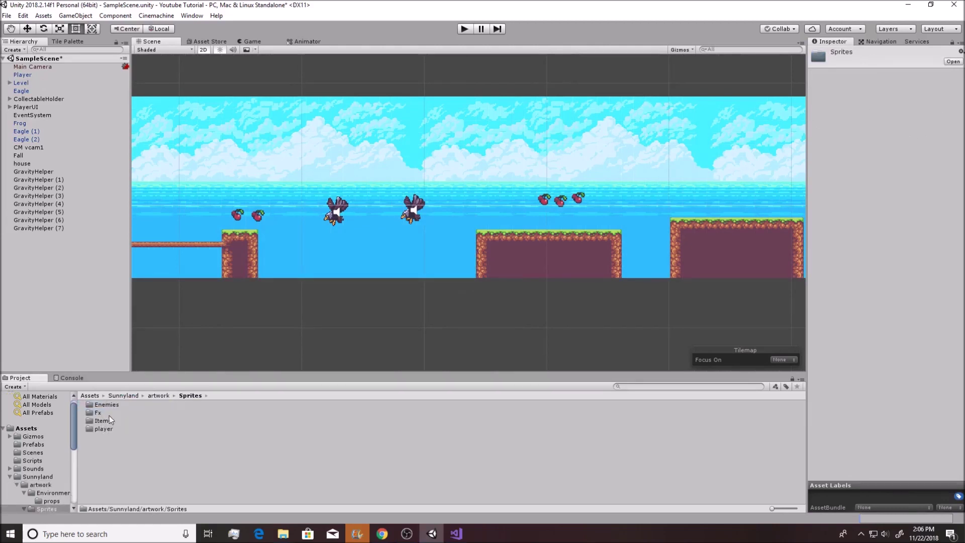
{"action": "left_click", "coordinate": [107, 431]}
{"action": "left_click", "coordinate": [161, 396]}
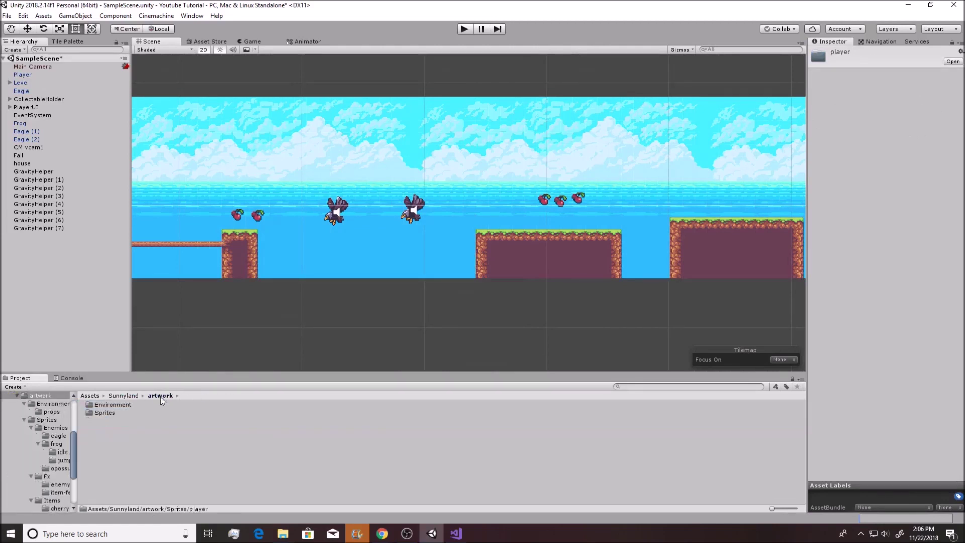
{"action": "left_click", "coordinate": [108, 407]}
{"action": "double_click", "coordinate": [108, 406]}
{"action": "scroll", "coordinate": [115, 452], "scroll_direction": "down", "scroll_amount": 15}
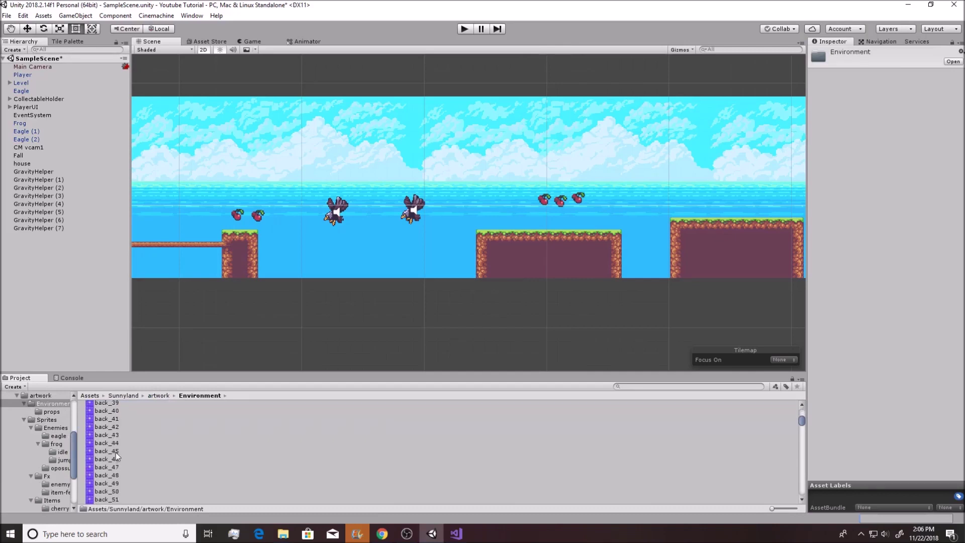
{"action": "left_click", "coordinate": [112, 437]}
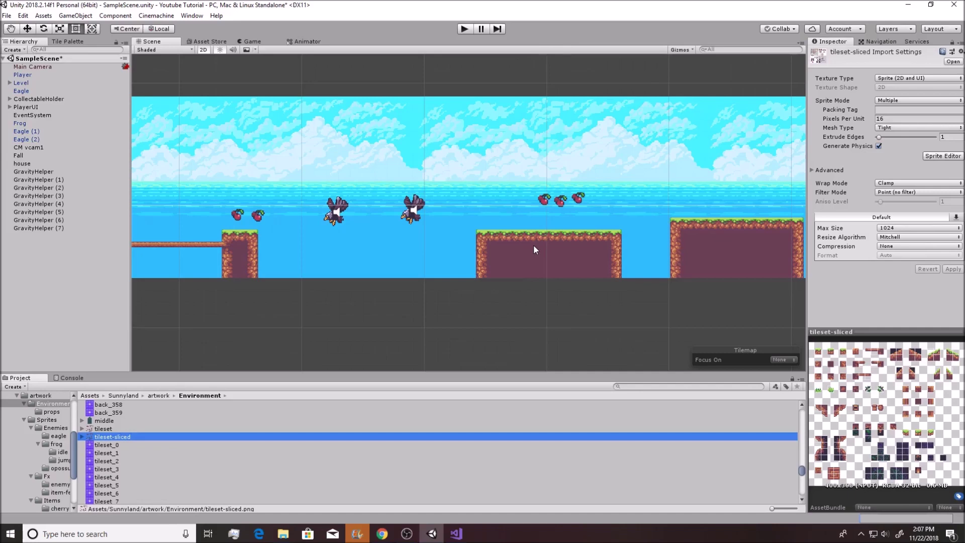
{"action": "left_click", "coordinate": [464, 29]}
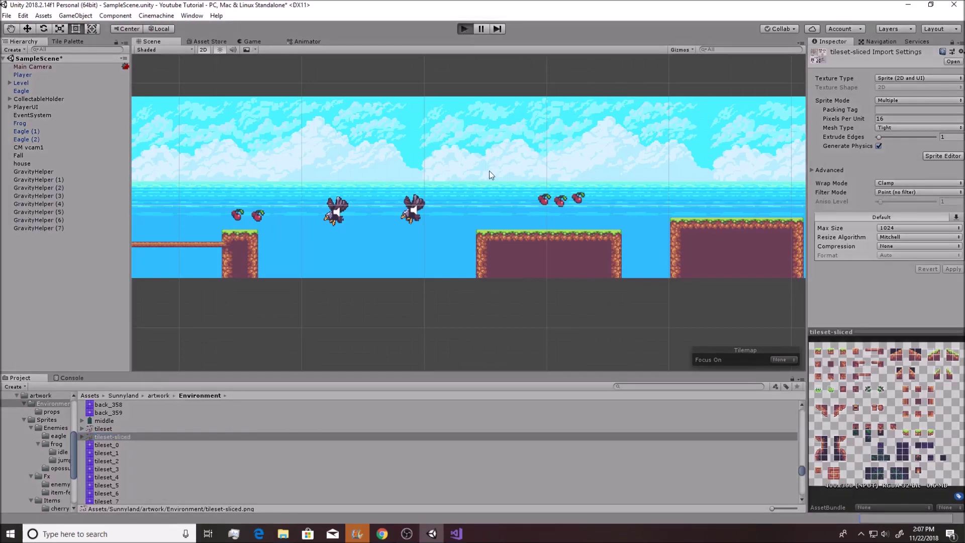
- Play through the log section, stomping the frog and grabbing the floating cherries
{"action": "key", "text": "Right"}
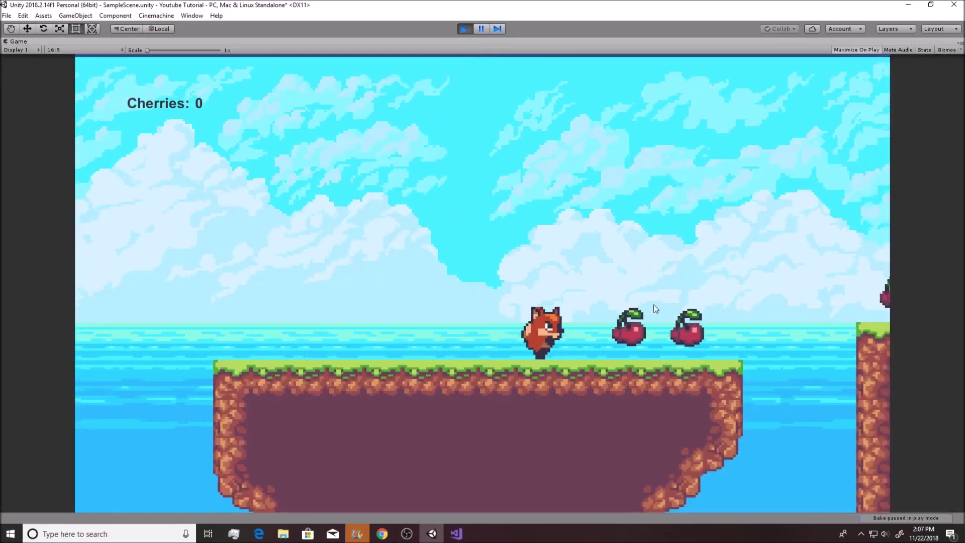
{"action": "key", "text": "space"}
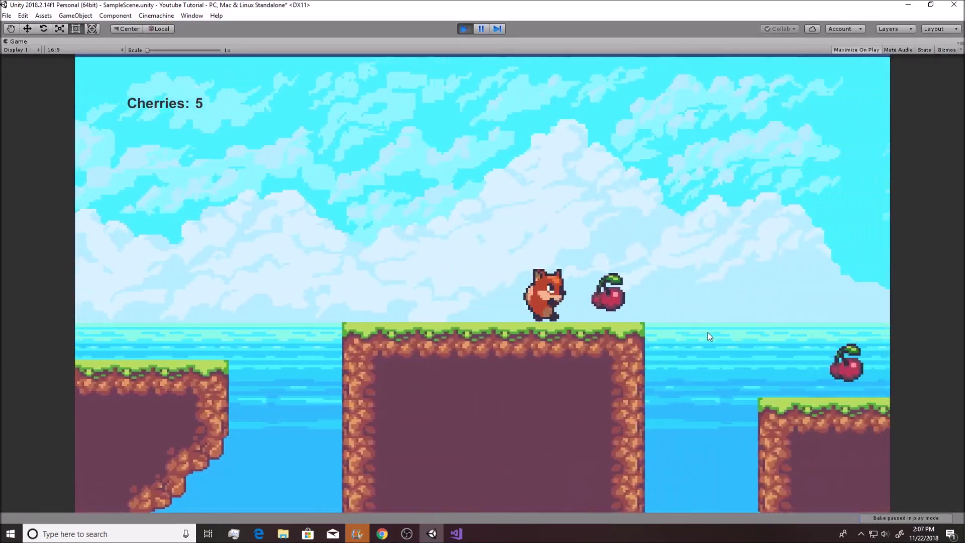
{"action": "key", "text": "space"}
{"action": "key", "text": "space"}
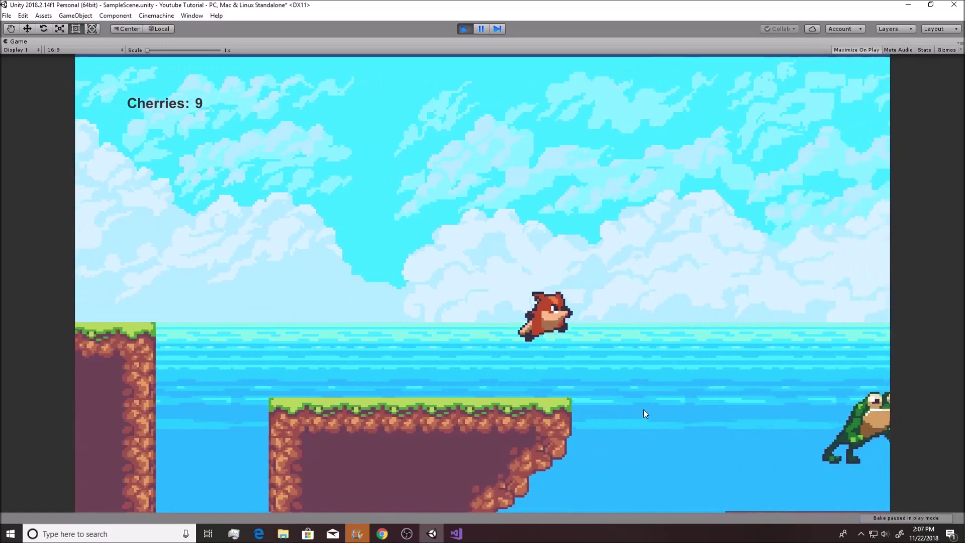
{"action": "key", "text": "space"}
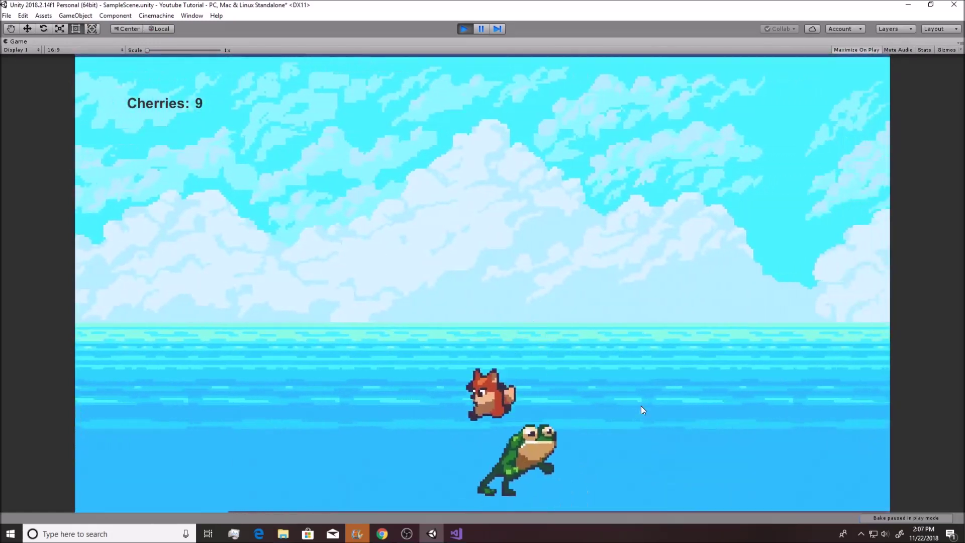
{"action": "key", "text": "space"}
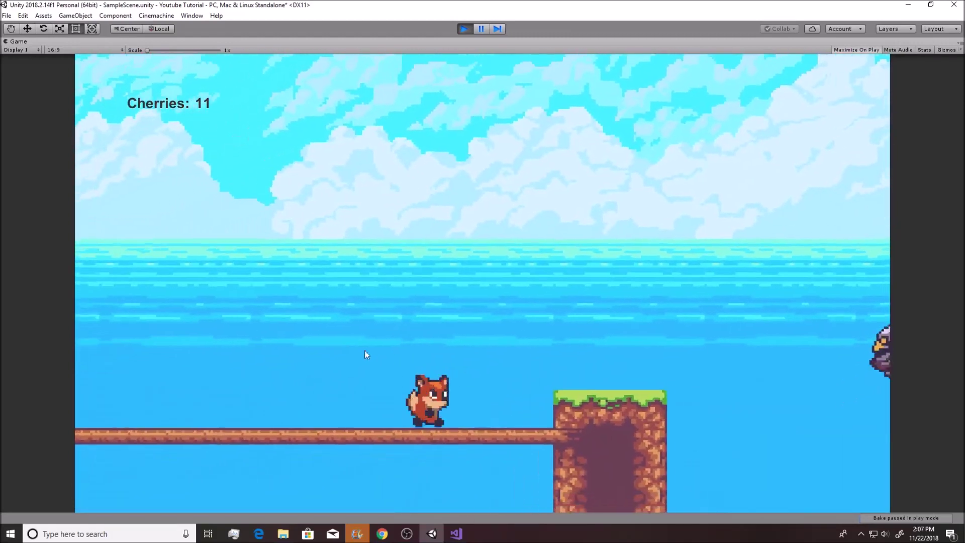
{"action": "key", "text": "space"}
{"action": "key", "text": "space"}
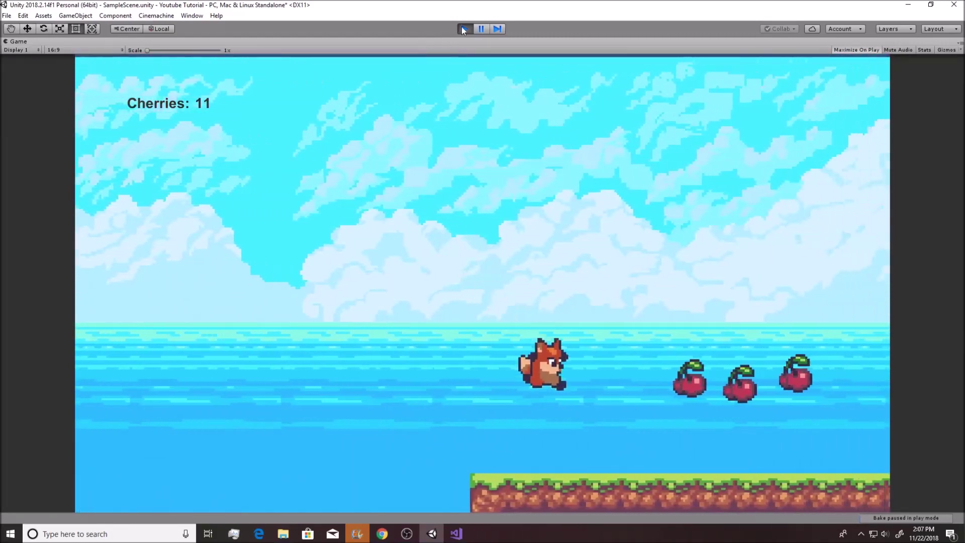
- End the test run, pan the Scene view, and switch to Visual Studio
{"action": "key", "text": "ctrl+p"}
{"action": "middle_click_drag", "start_coordinate": [309, 238], "coordinate": [651, 289]}
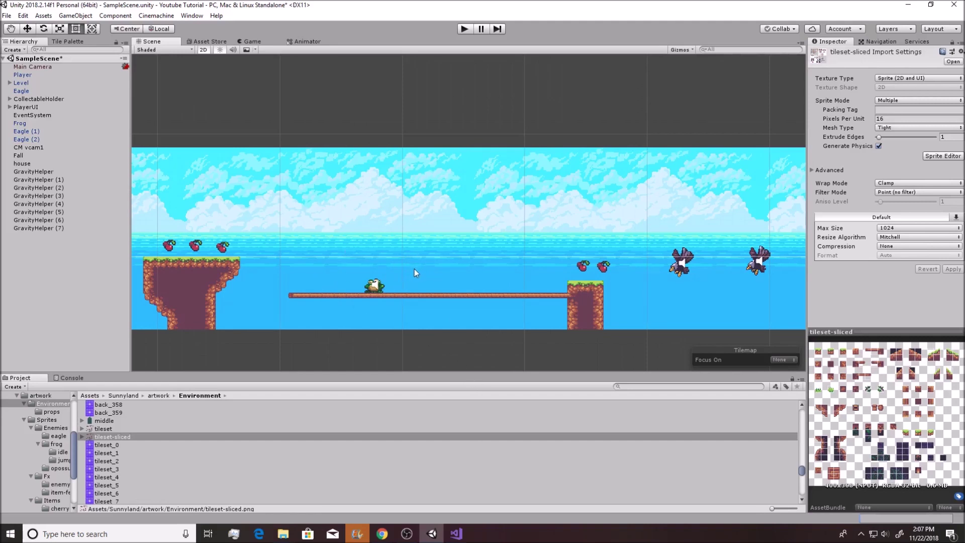
{"action": "left_click", "coordinate": [456, 534]}
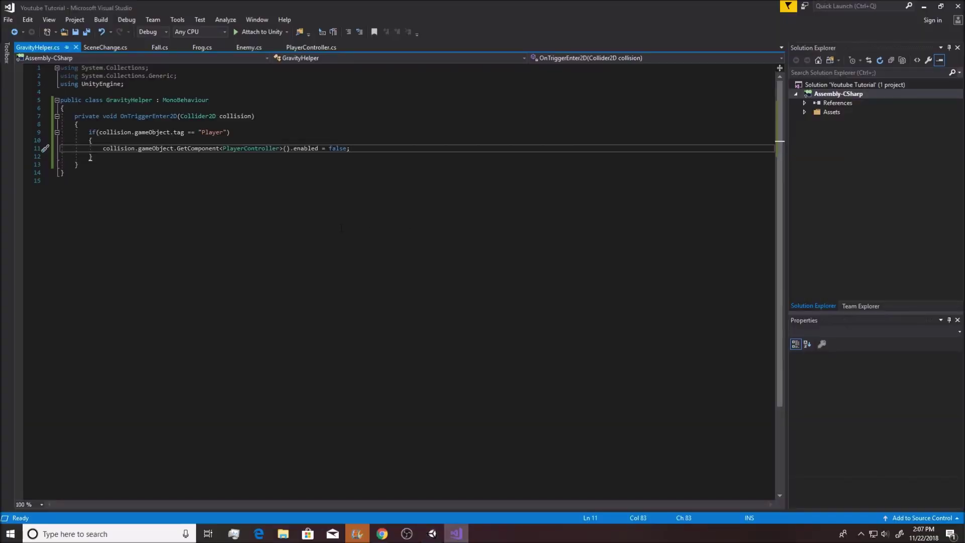
- Look over the Frog script, then bring up Enemy.cs
{"action": "left_click", "coordinate": [202, 47]}
{"action": "scroll", "coordinate": [227, 272], "scroll_direction": "down", "scroll_amount": 20}
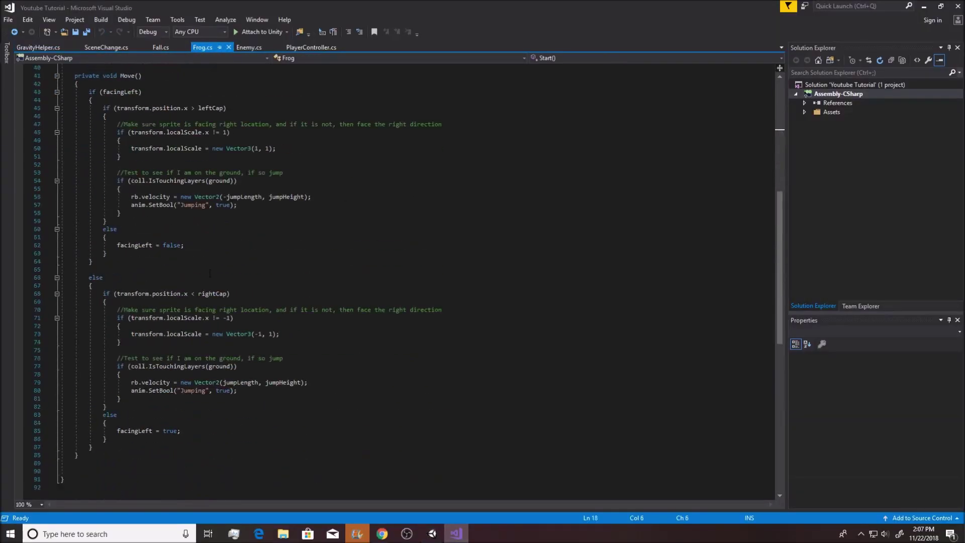
{"action": "scroll", "coordinate": [227, 271], "scroll_direction": "up", "scroll_amount": 9}
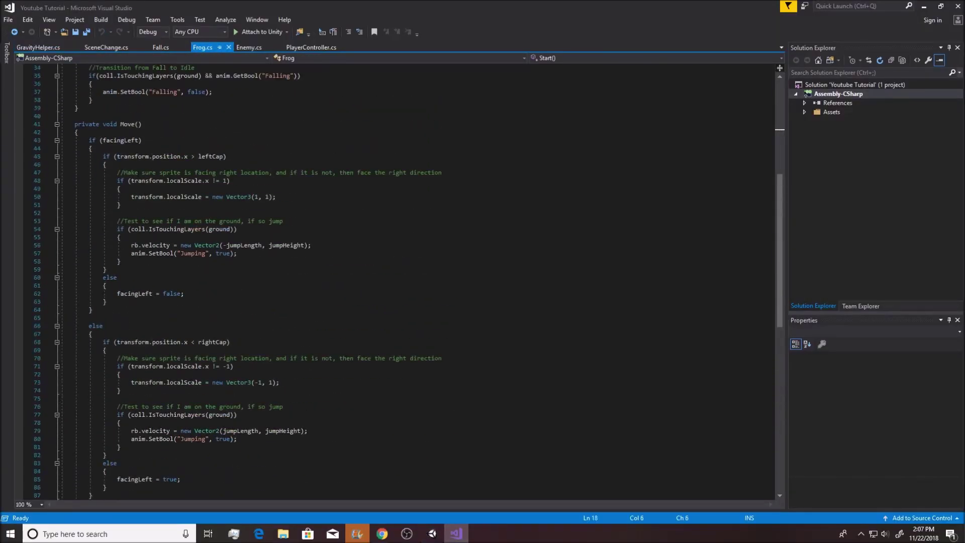
{"action": "scroll", "coordinate": [219, 240], "scroll_direction": "down", "scroll_amount": 4}
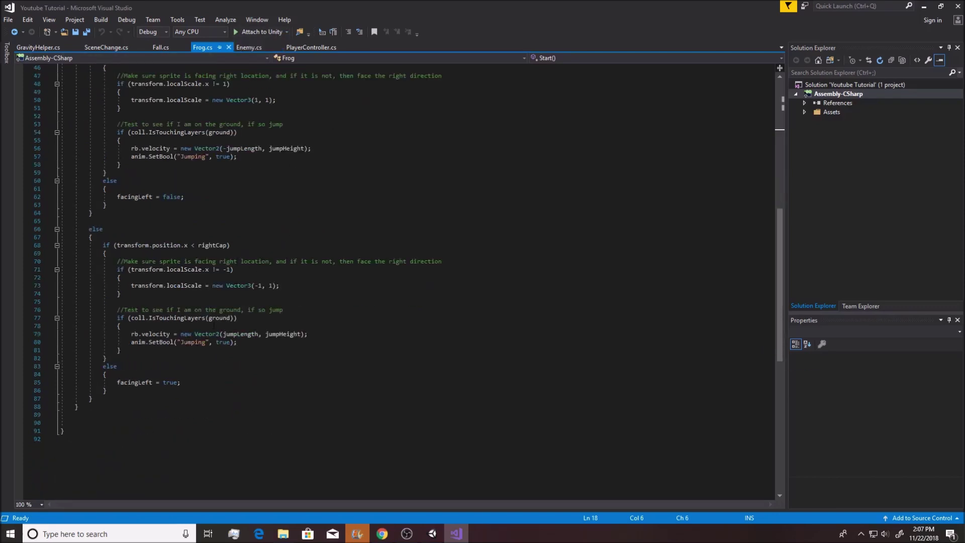
{"action": "left_click", "coordinate": [249, 47]}
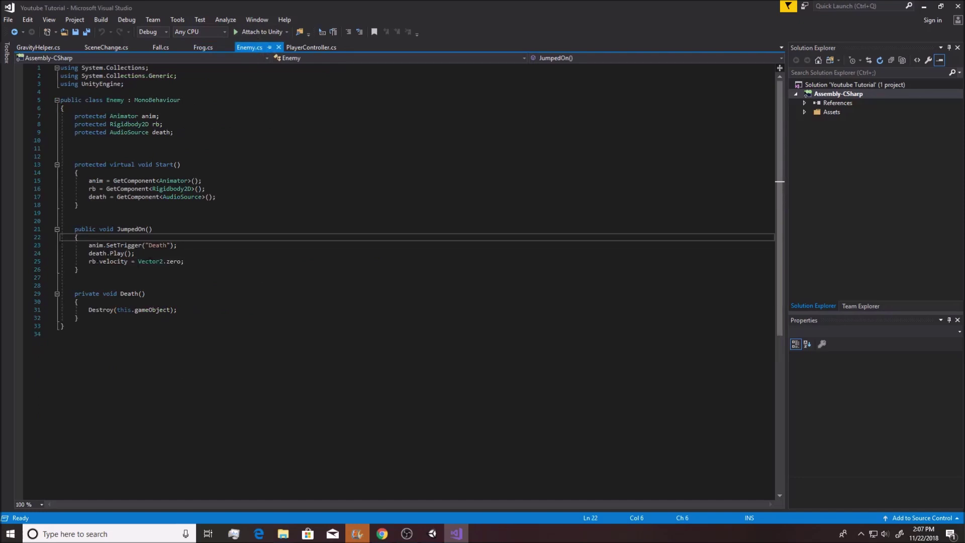
- Start a new JumpedOn line after the velocity reset reading 'rb.bodyType = RigidbodyType2D'
{"action": "left_click", "coordinate": [196, 262]}
{"action": "key", "text": "Return"}
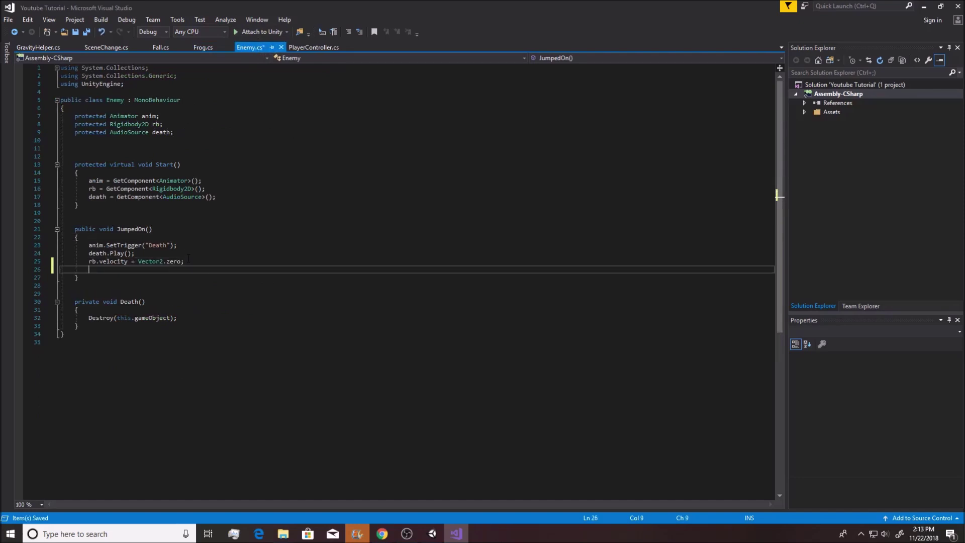
{"action": "type", "text": "rb."}
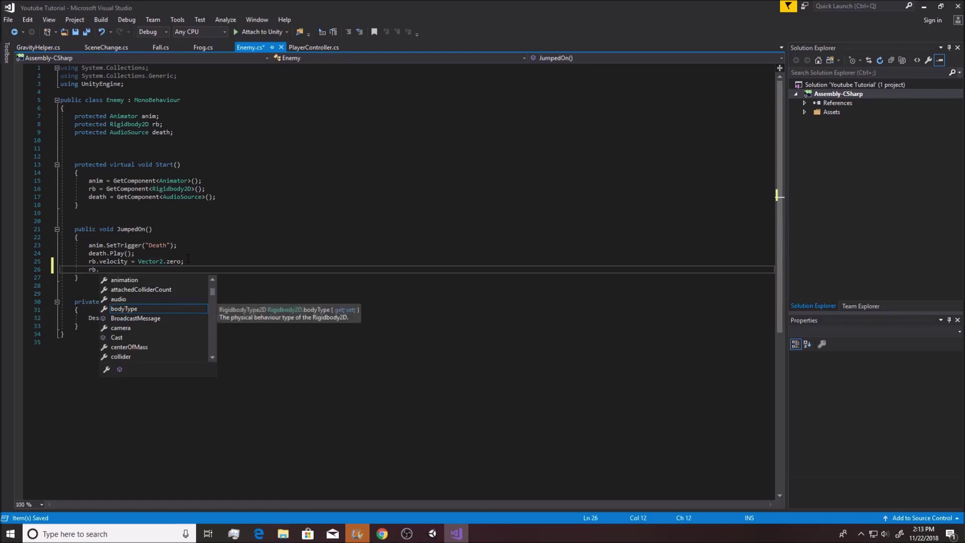
{"action": "key", "text": "BackSpace"}
{"action": "type", "text": "."}
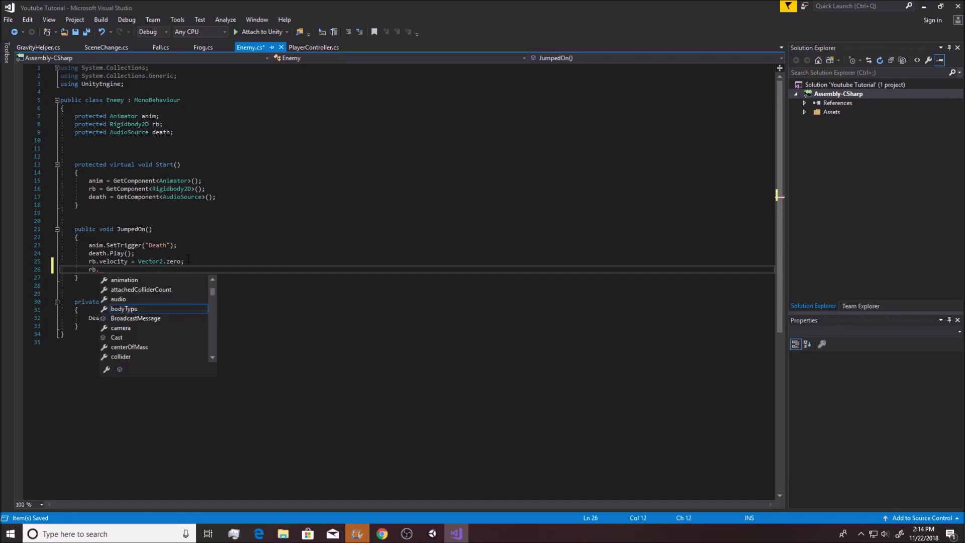
{"action": "double_click", "coordinate": [136, 309]}
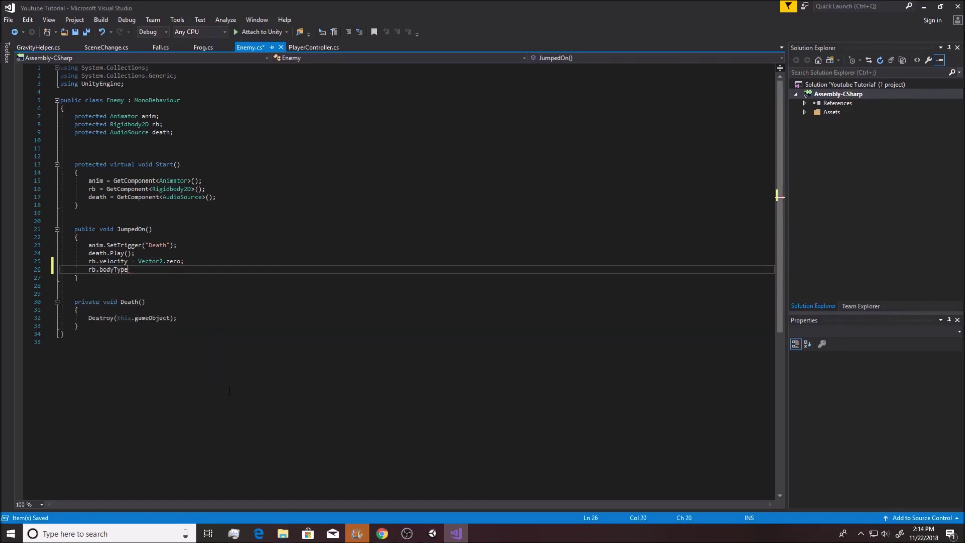
{"action": "type", "text": "= "}
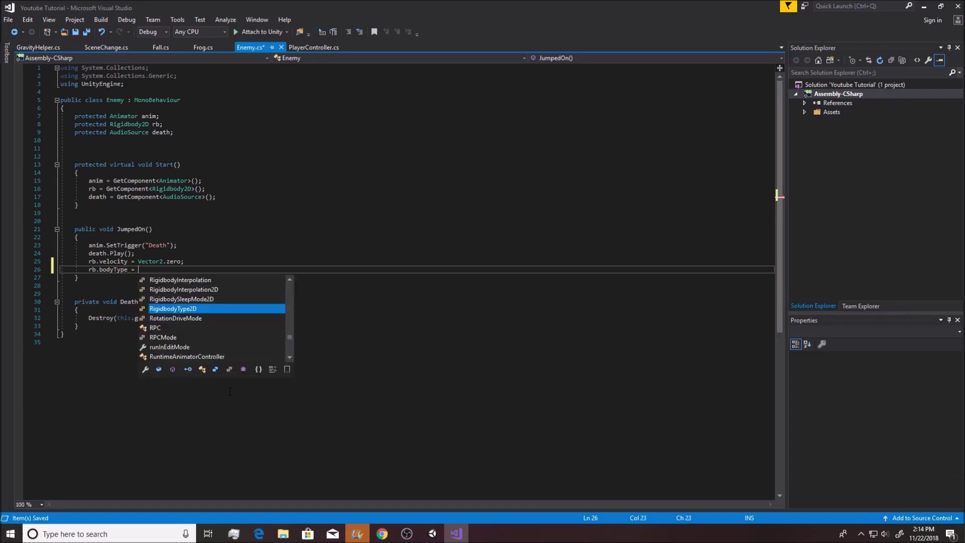
{"action": "type", "text": "Rigid"}
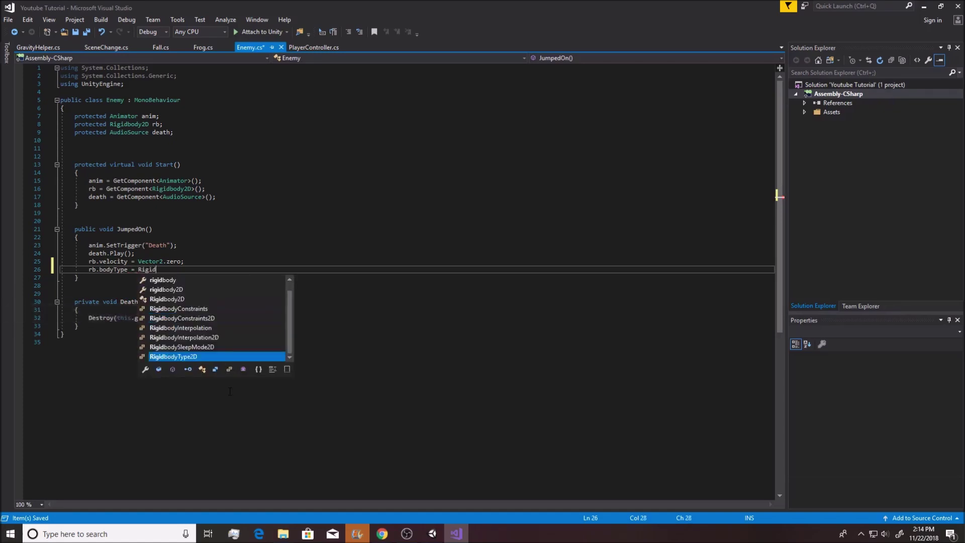
{"action": "type", "text": "bodyType"}
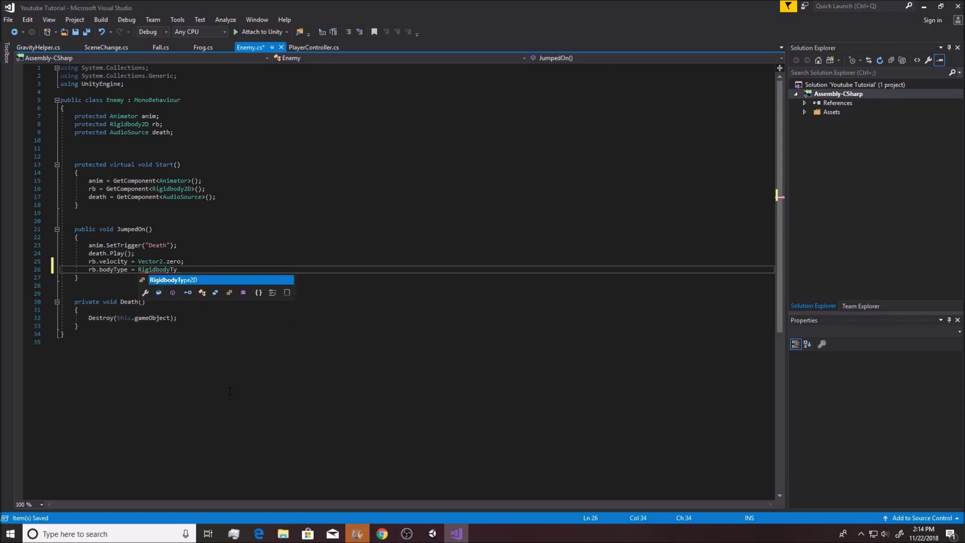
{"action": "type", "text": "2D."}
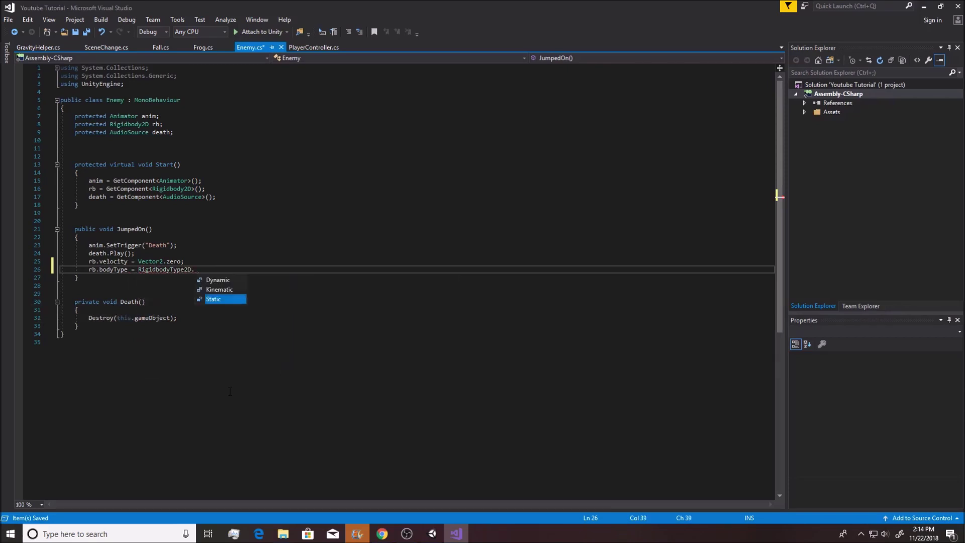
- Finish the line as RigidbodyType2D.Kinematic; and save Enemy.cs
{"action": "double_click", "coordinate": [221, 299]}
{"action": "key", "text": "BackSpace"}
{"action": "key", "text": "BackSpace"}
{"action": "key", "text": "BackSpace"}
{"action": "type", "text": "Kinam"}
{"action": "key", "text": "BackSpace"}
{"action": "key", "text": "BackSpace"}
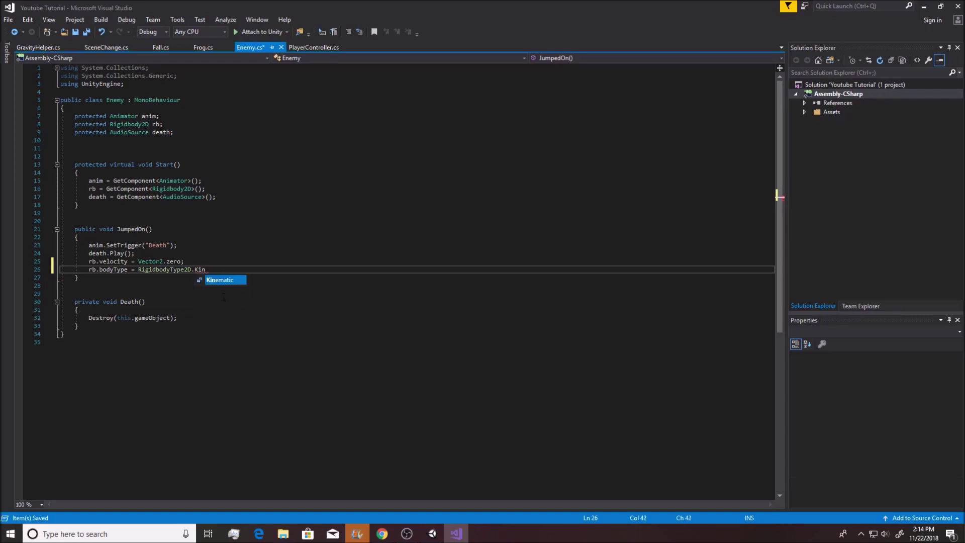
{"action": "type", "text": "ematic;"}
{"action": "key", "text": "ctrl+s"}
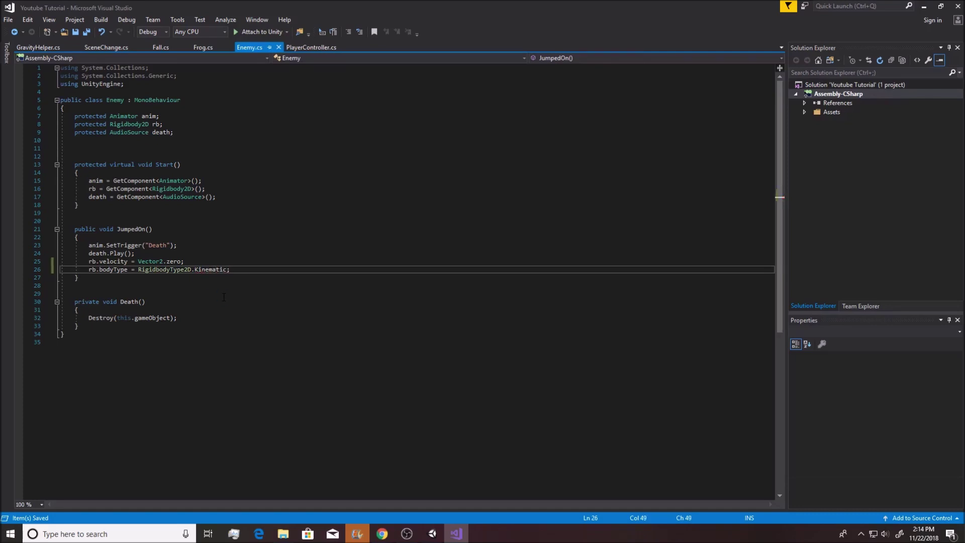
{"action": "key", "text": "Return"}
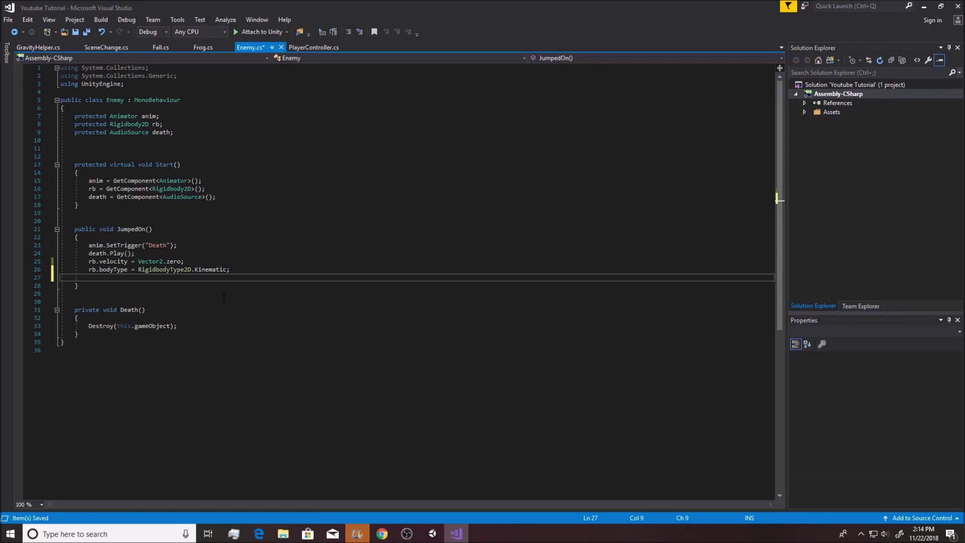
- Add 'GetComponent<Collider2D>().enabled = false;' to JumpedOn and save Enemy.cs
{"action": "type", "text": "GetC"}
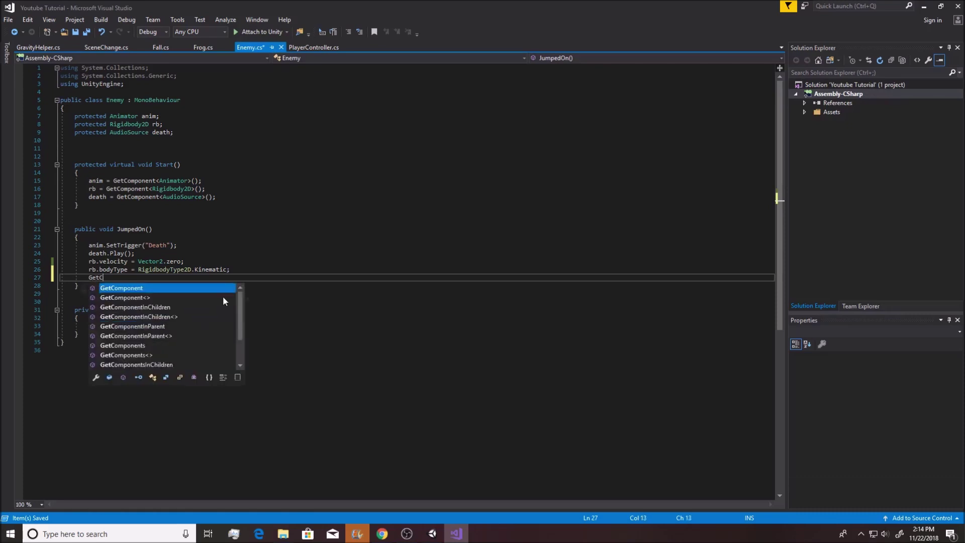
{"action": "key", "text": "Tab"}
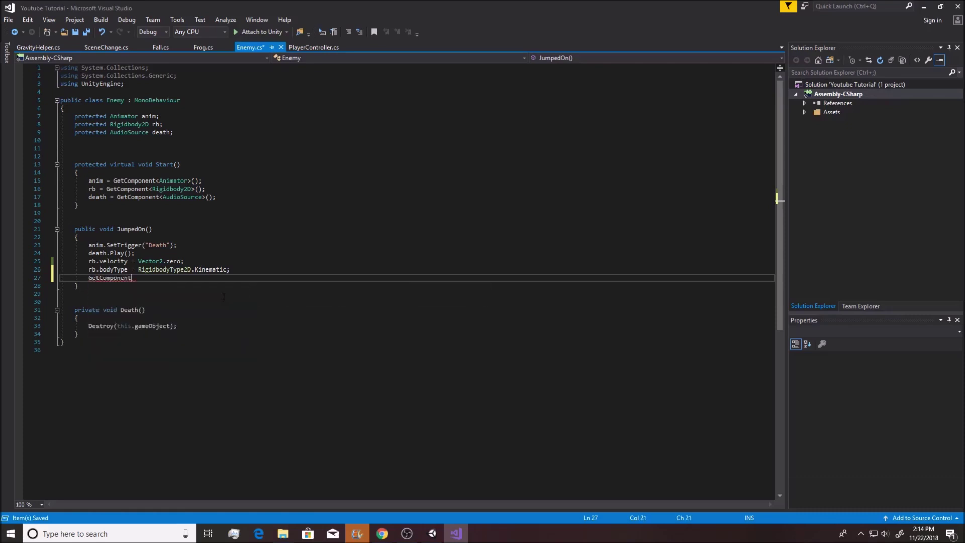
{"action": "type", "text": "<"}
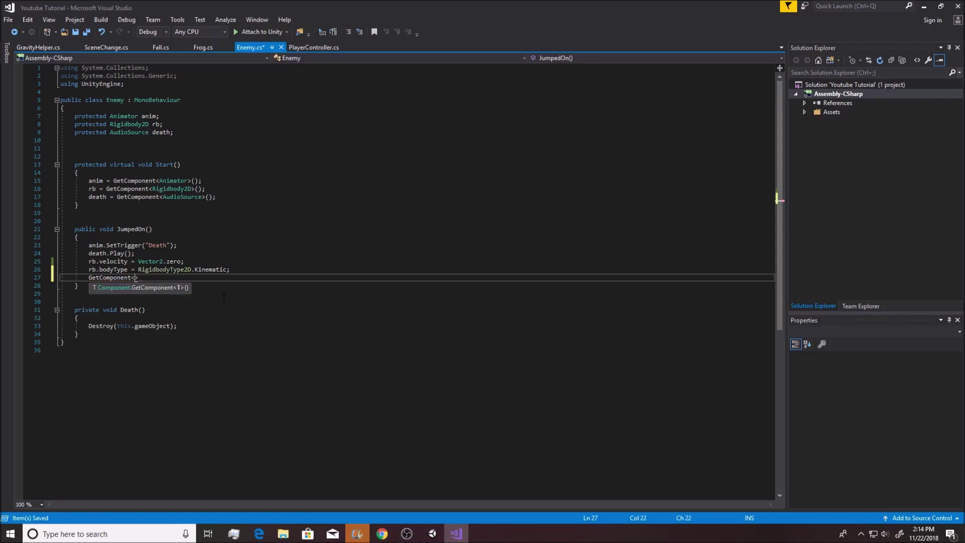
{"action": "type", "text": "Collider2"}
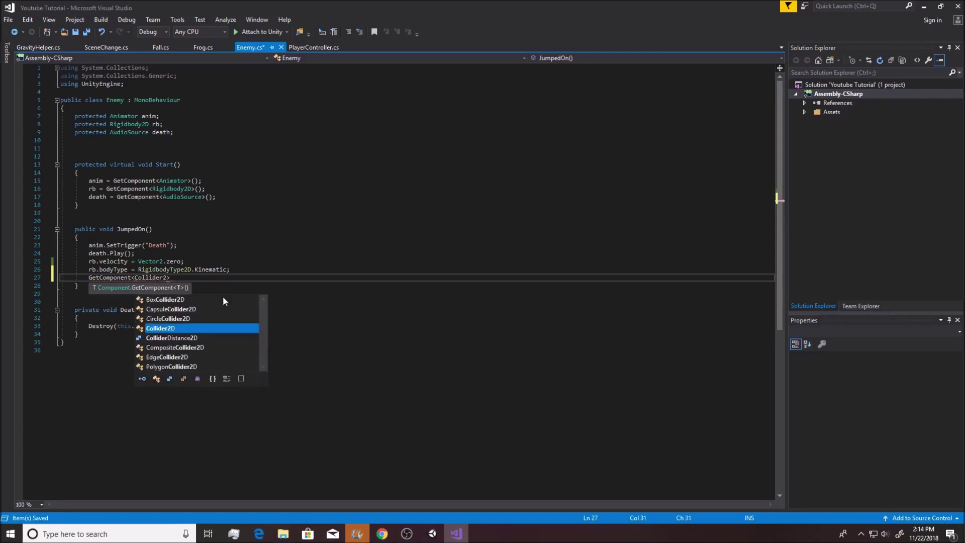
{"action": "type", "text": "D>()"}
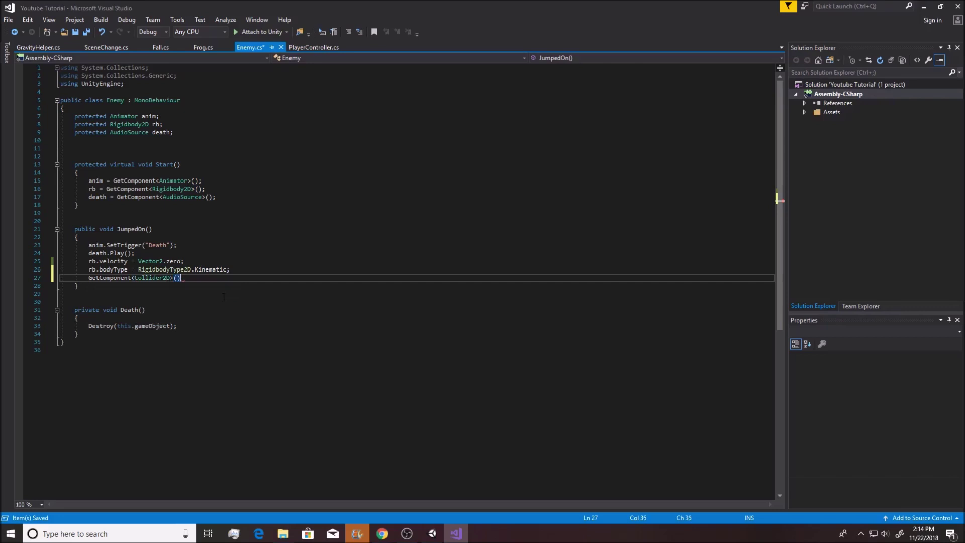
{"action": "type", "text": " .ena"}
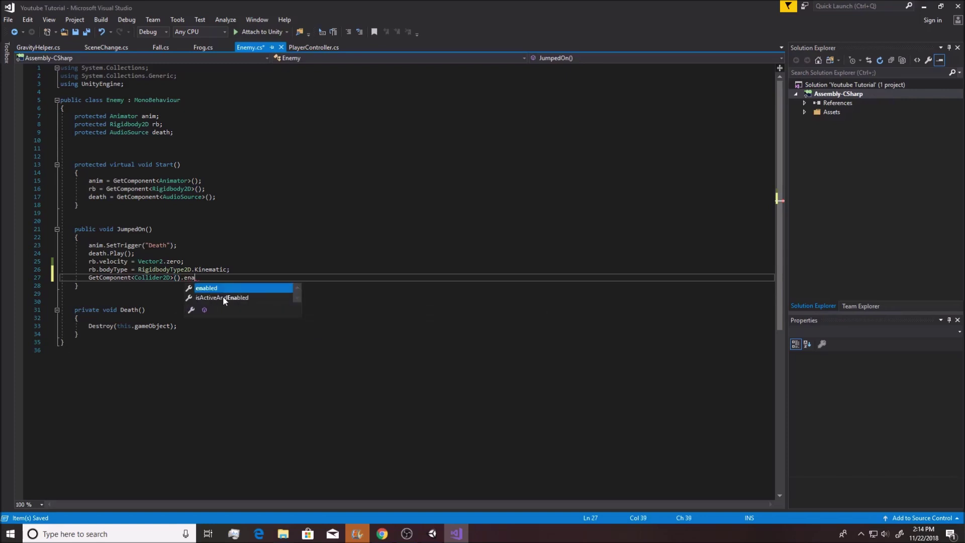
{"action": "type", "text": "bled = false;"}
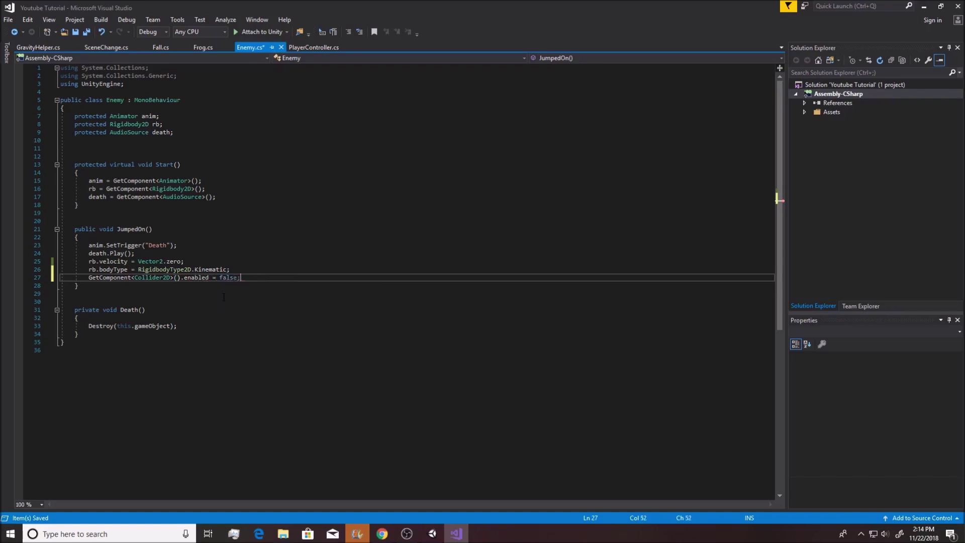
{"action": "key", "text": "ctrl+s"}
- Back in Unity, play the level to the Welcome Home screen with 15 cherries, then stop
{"action": "left_click", "coordinate": [432, 533]}
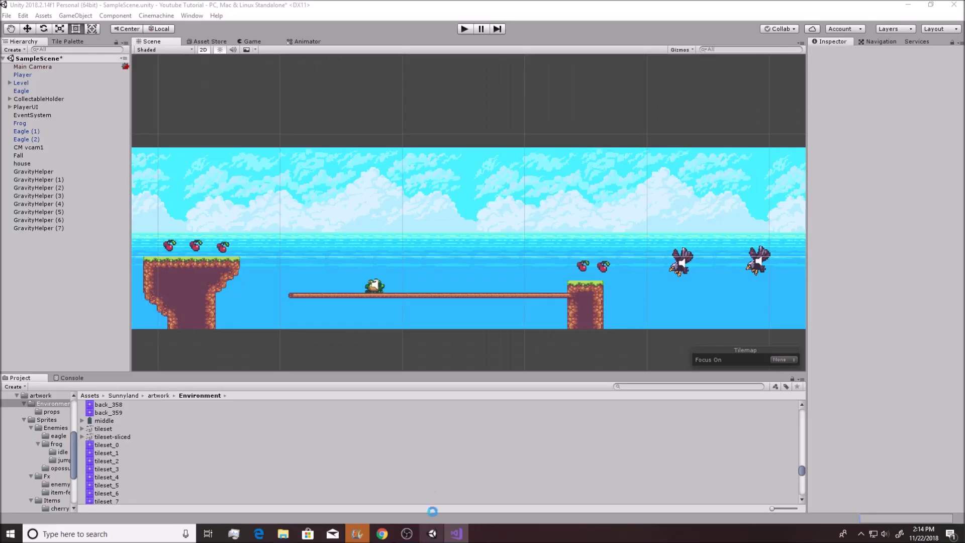
{"action": "left_click", "coordinate": [465, 29]}
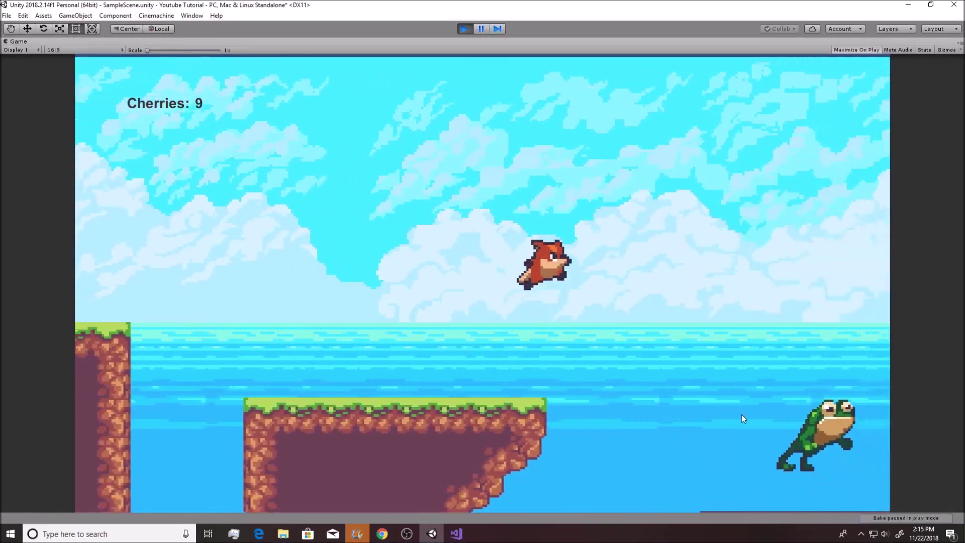
{"action": "key", "text": "space"}
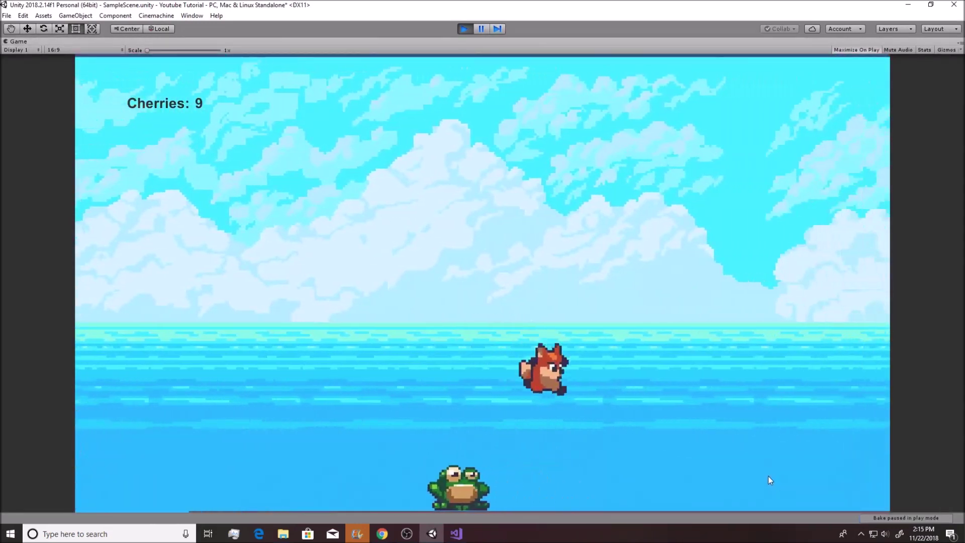
{"action": "key", "text": "space"}
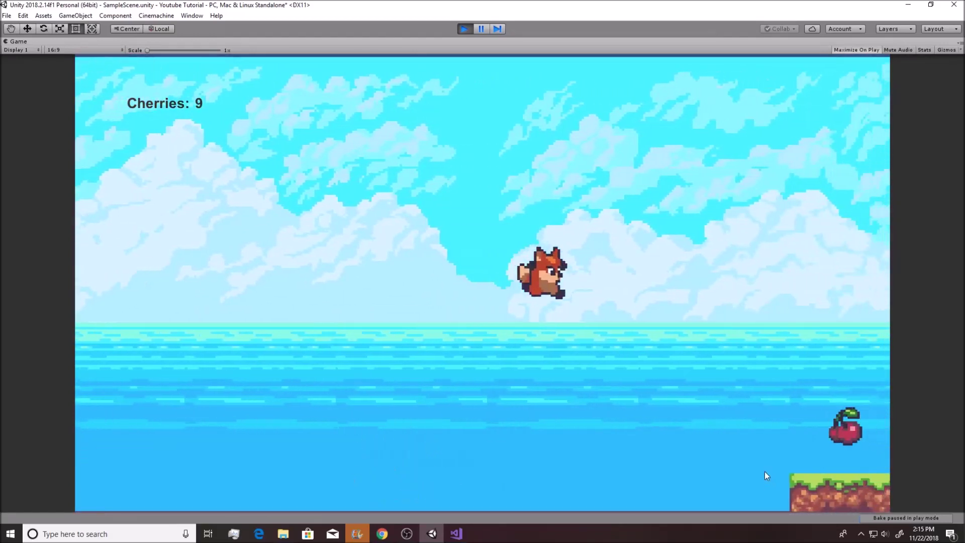
{"action": "key", "text": "space"}
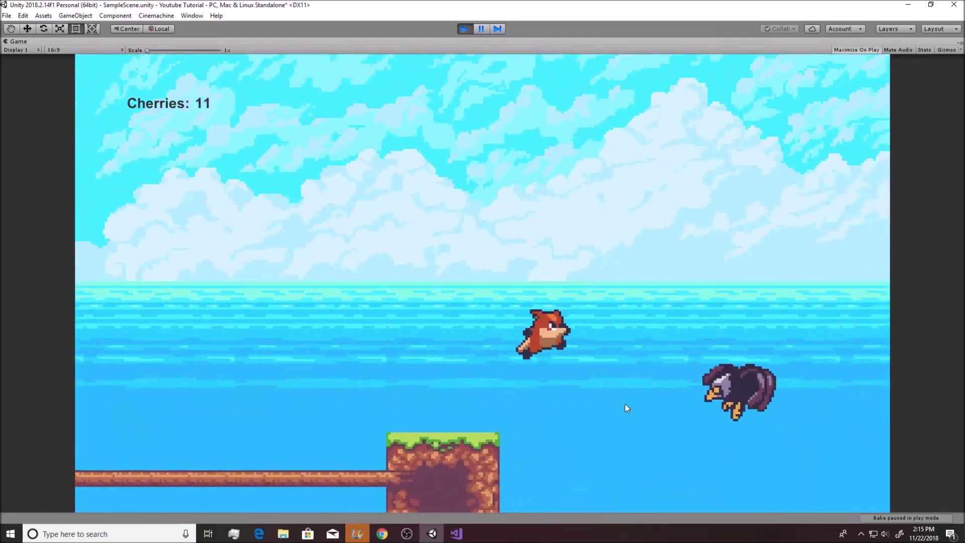
{"action": "key", "text": "Right"}
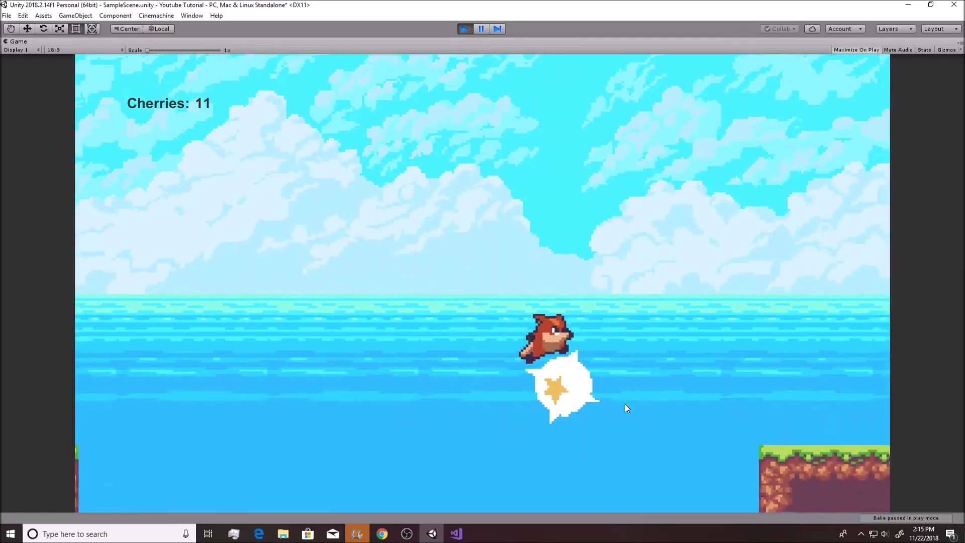
{"action": "key", "text": "space"}
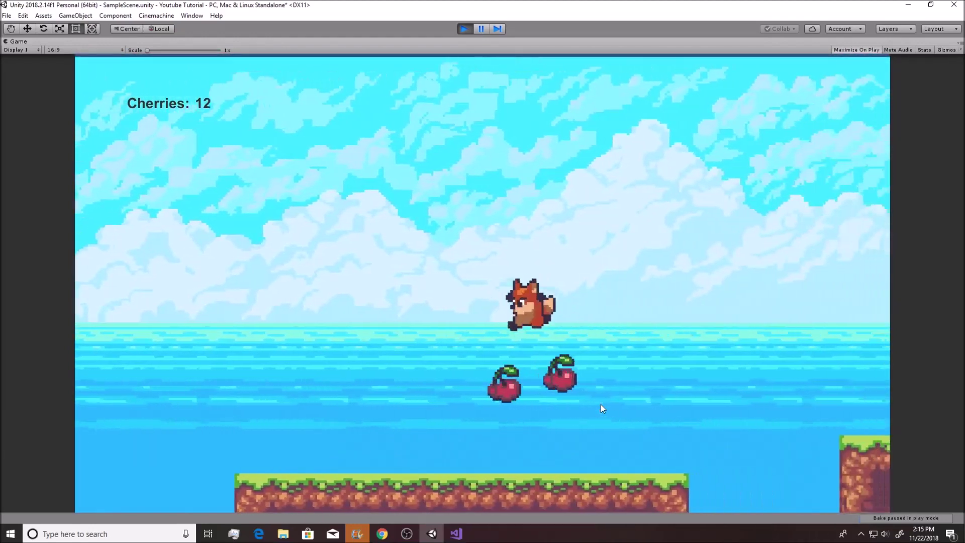
{"action": "key", "text": "space"}
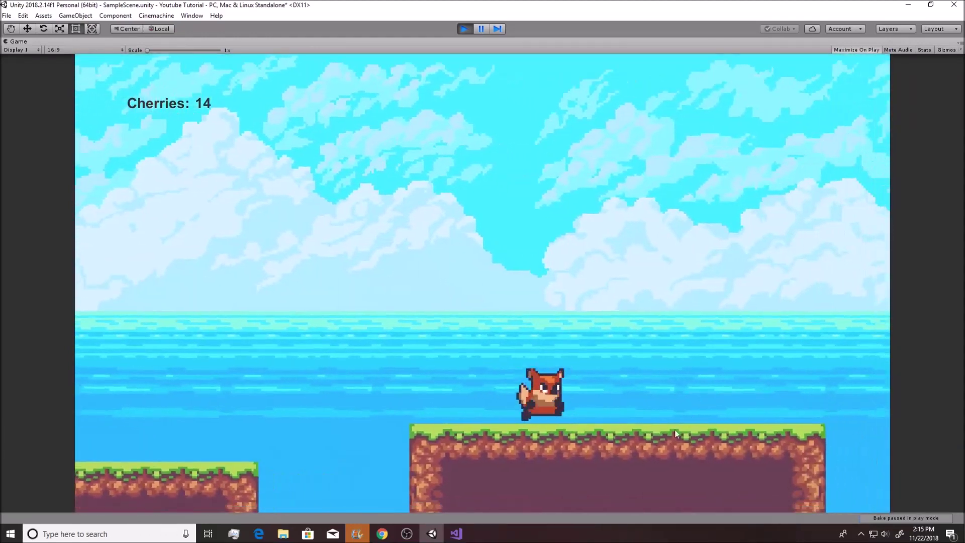
{"action": "key", "text": "space"}
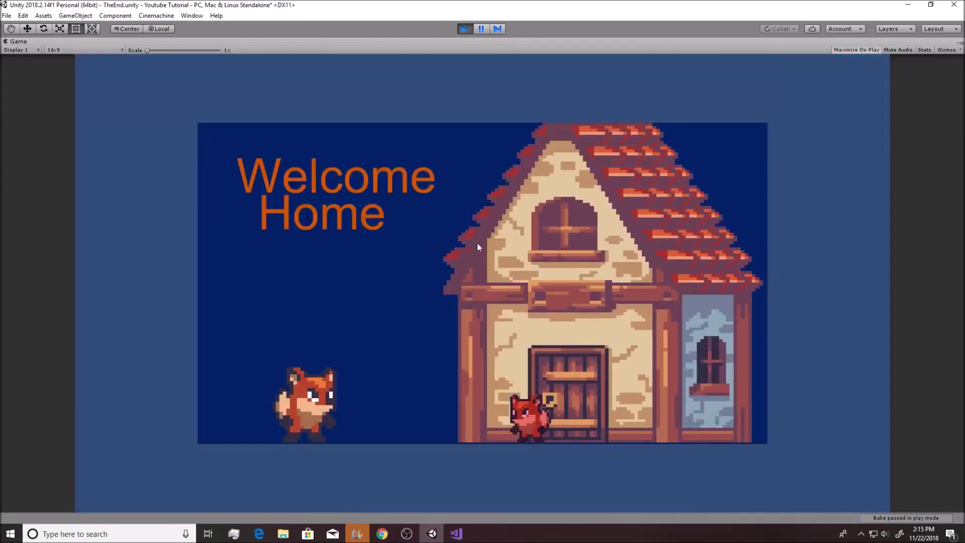
{"action": "left_click", "coordinate": [461, 29]}
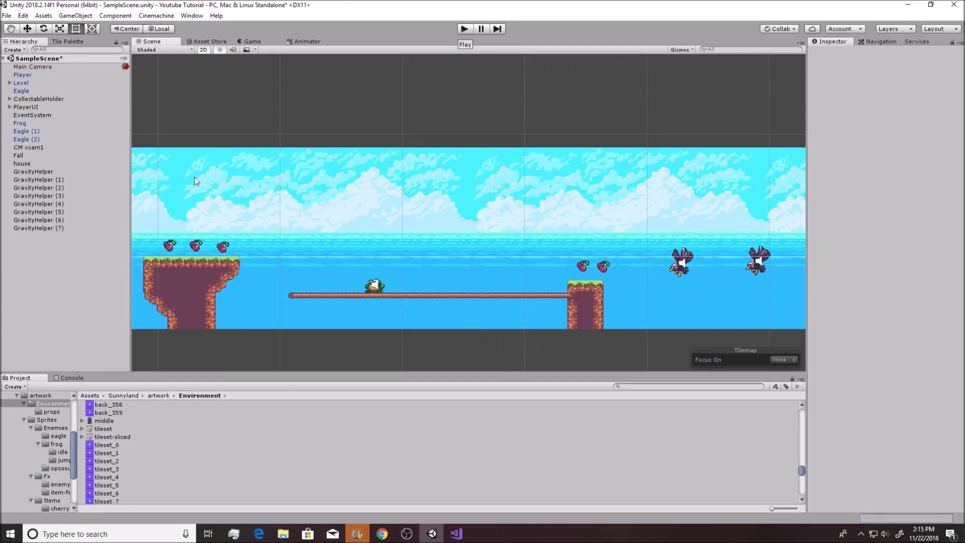
- Save SampleScene and browse to Assets/Scenes, which lists SampleScene and TheEnd
{"action": "key", "text": "ctrl+s"}
{"action": "left_click", "coordinate": [17, 400]}
{"action": "left_click", "coordinate": [26, 435]}
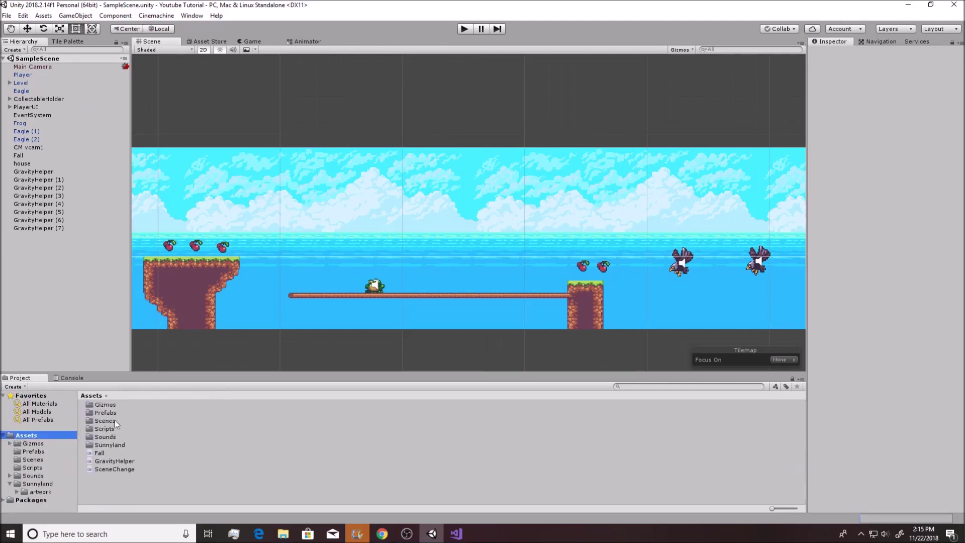
{"action": "double_click", "coordinate": [109, 421]}
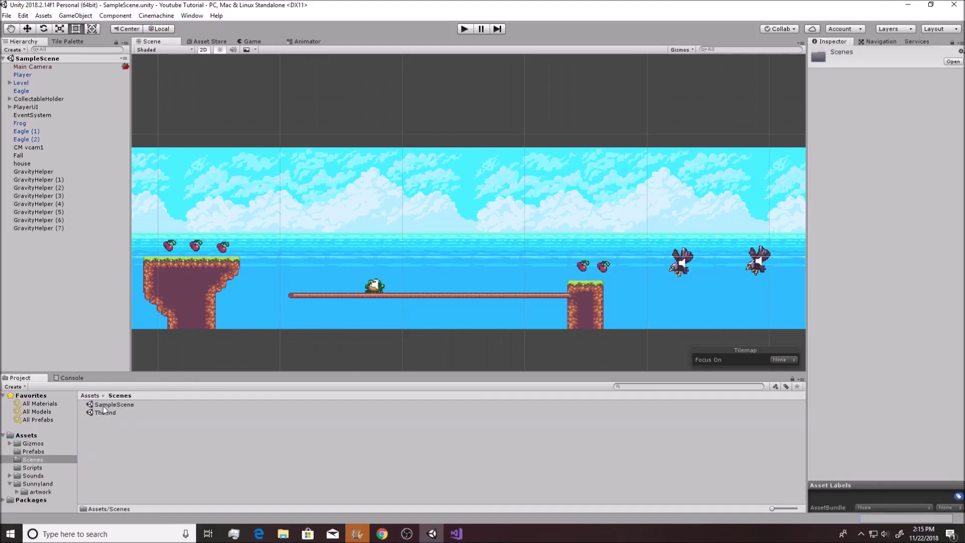
- Open the TheEnd scene and frame WelcomeHomeCanvas in the Scene view
{"action": "double_click", "coordinate": [105, 412]}
{"action": "scroll", "coordinate": [377, 255], "scroll_direction": "down", "scroll_amount": 5}
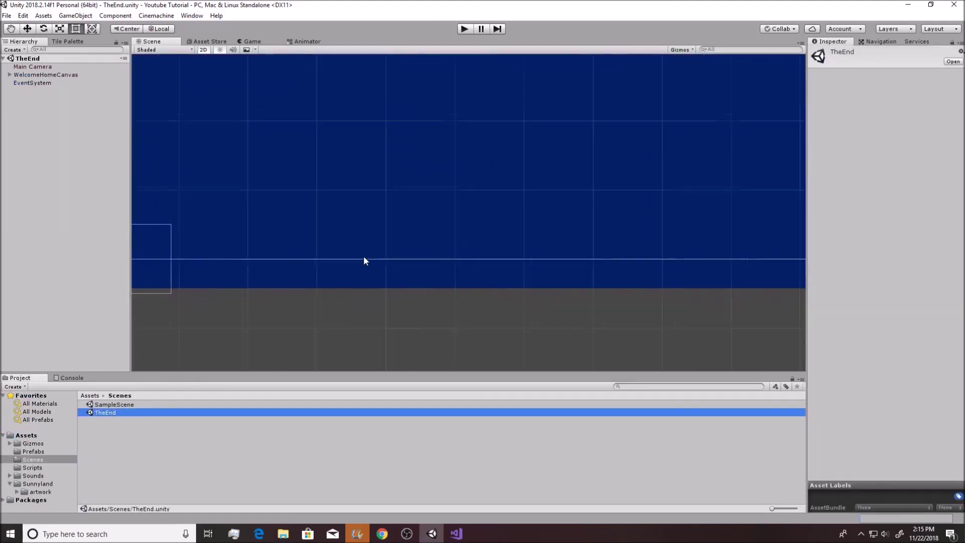
{"action": "left_click", "coordinate": [45, 75]}
{"action": "key", "text": "f"}
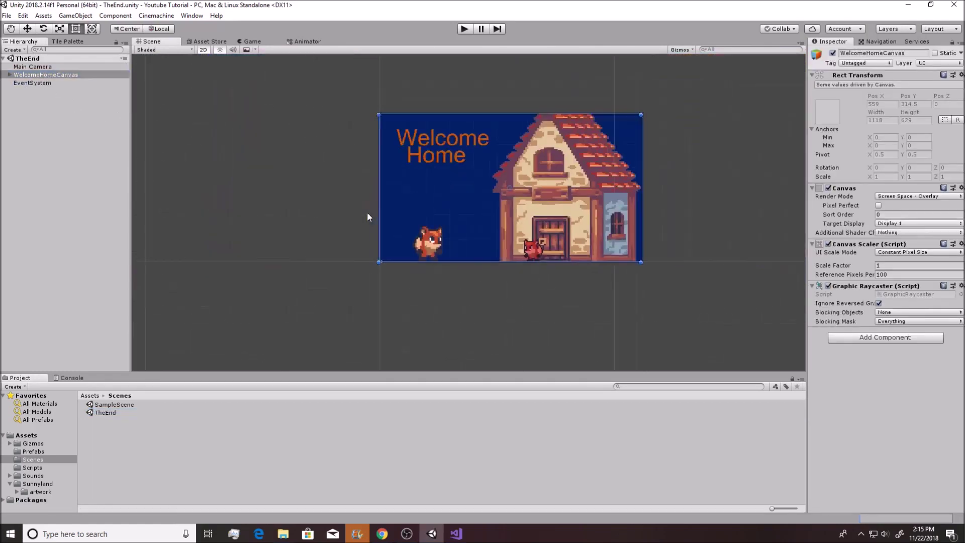
{"action": "scroll", "coordinate": [446, 265], "scroll_direction": "down", "scroll_amount": 2}
{"action": "scroll", "coordinate": [469, 264], "scroll_direction": "up", "scroll_amount": 2}
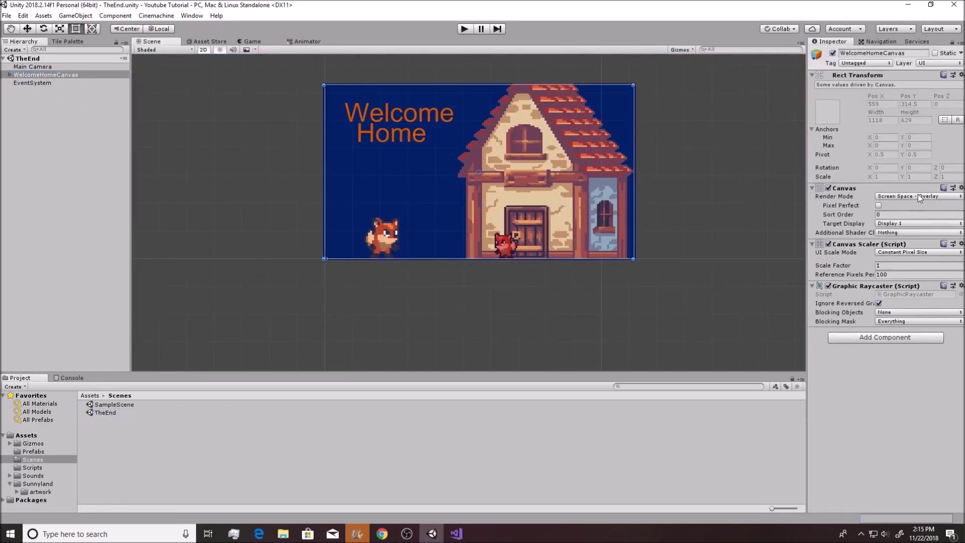
{"action": "middle_click_drag", "start_coordinate": [617, 95], "coordinate": [688, 132]}
- Set the canvas's UI Scale Mode to Scale With Screen Size at 800 × 600
{"action": "left_click", "coordinate": [907, 252]}
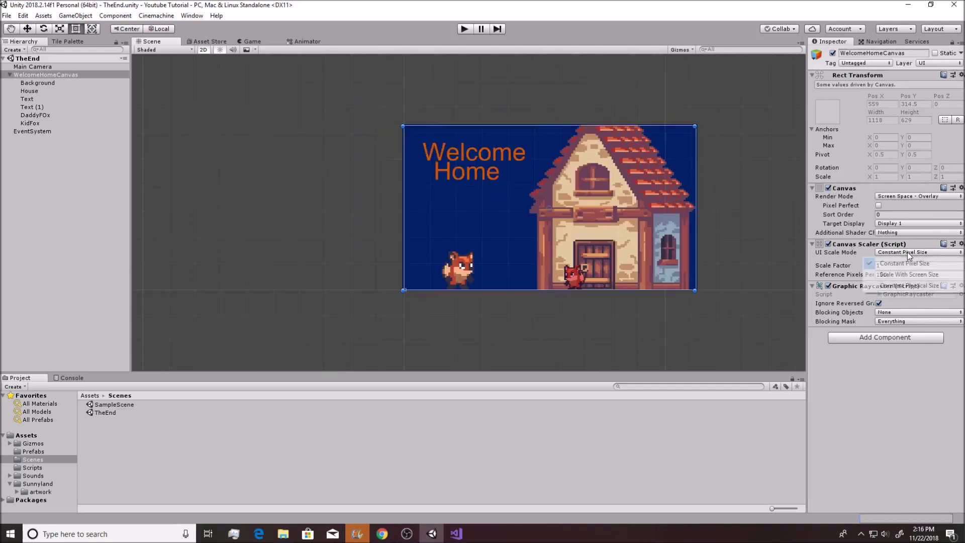
{"action": "left_click", "coordinate": [906, 275]}
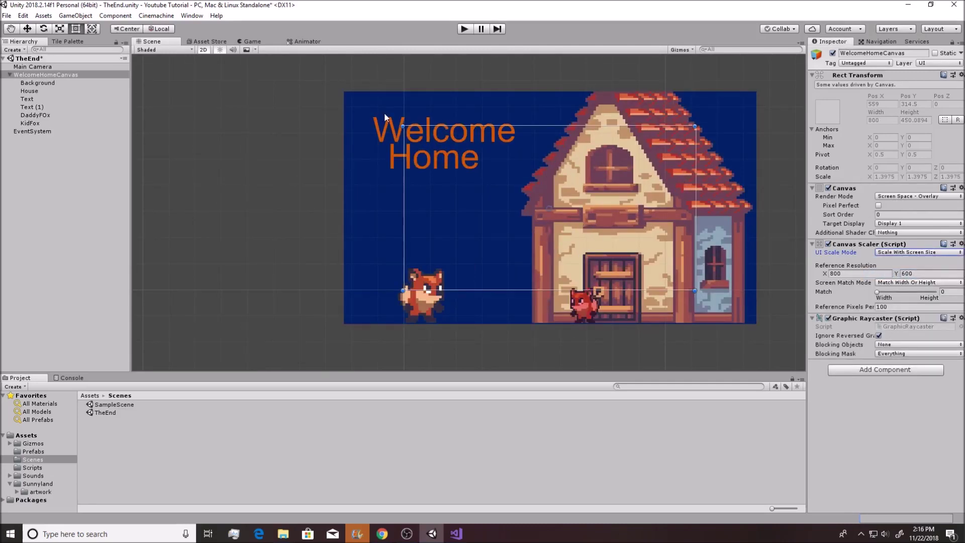
{"action": "left_click", "coordinate": [400, 136]}
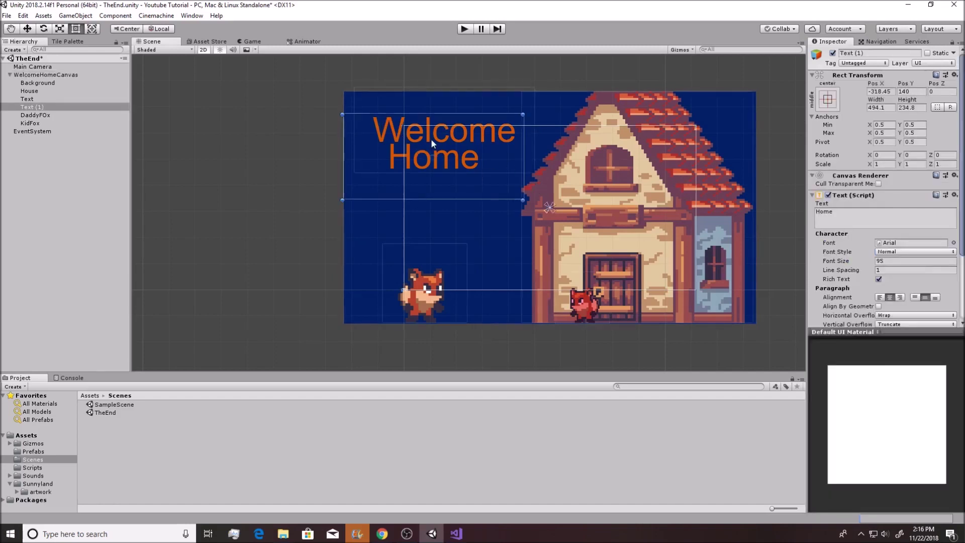
- Move the Welcome and Home texts into a stacked title near the canvas's top-left
{"action": "left_click_drag", "start_coordinate": [431, 143], "coordinate": [493, 176]}
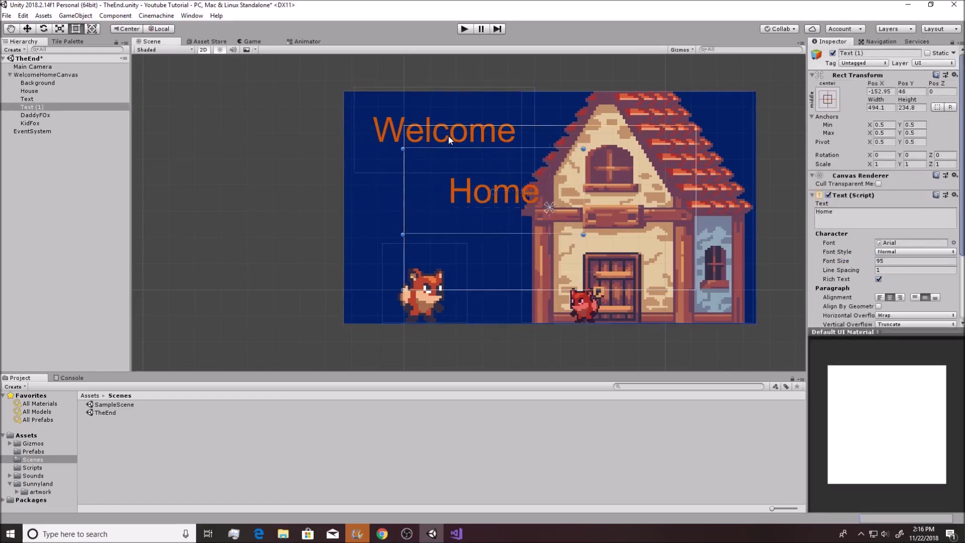
{"action": "left_click", "coordinate": [450, 141]}
{"action": "left_click_drag", "start_coordinate": [452, 135], "coordinate": [487, 159]}
{"action": "left_click", "coordinate": [495, 191]}
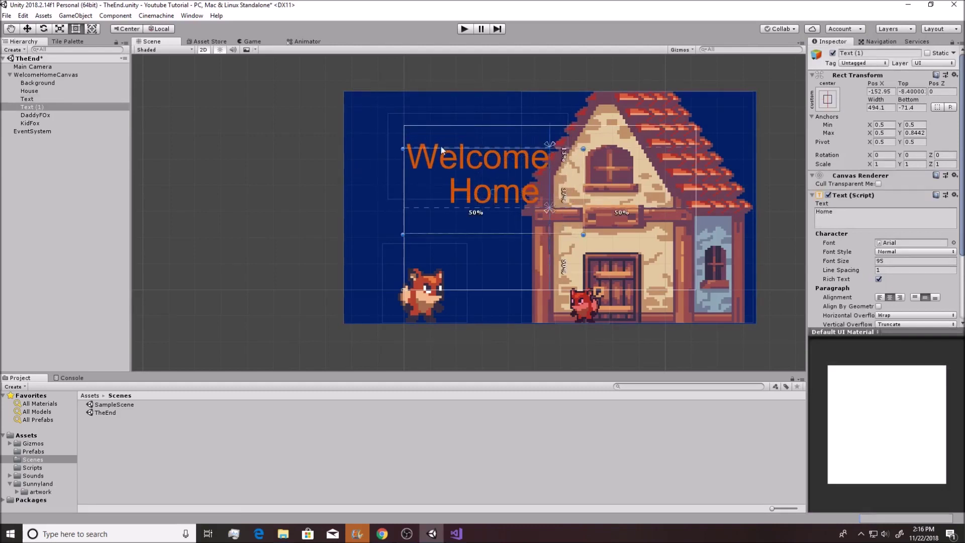
{"action": "left_click_drag", "start_coordinate": [550, 146], "coordinate": [550, 190]}
{"action": "left_click", "coordinate": [828, 99]}
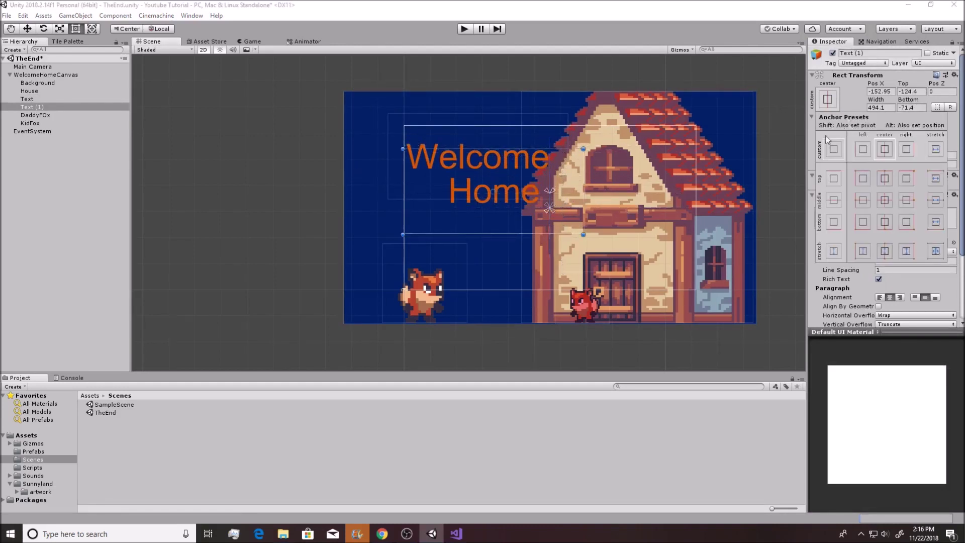
{"action": "left_click", "coordinate": [857, 148]}
- Anchor the Welcome text to the canvas's top-left corner
{"action": "left_click", "coordinate": [575, 169]}
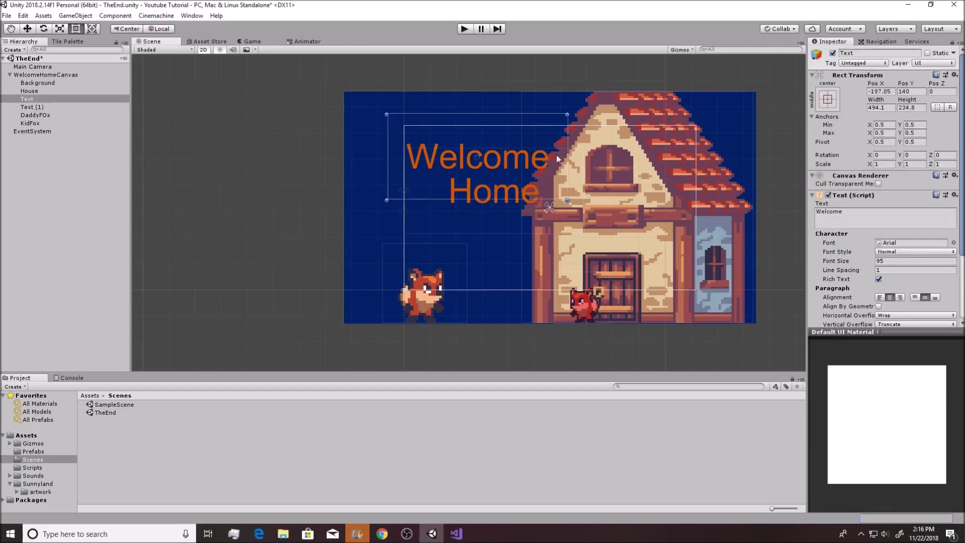
{"action": "left_click", "coordinate": [510, 161]}
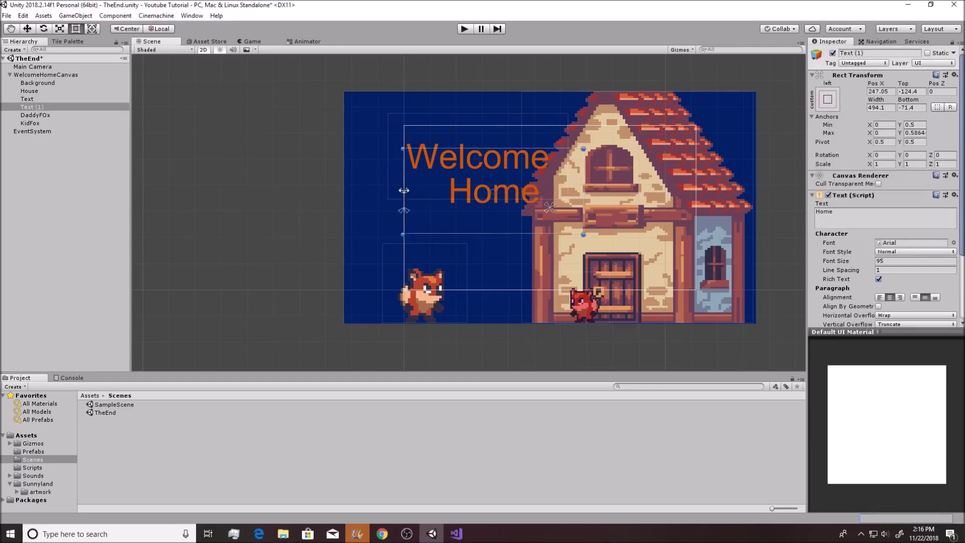
{"action": "left_click", "coordinate": [436, 151]}
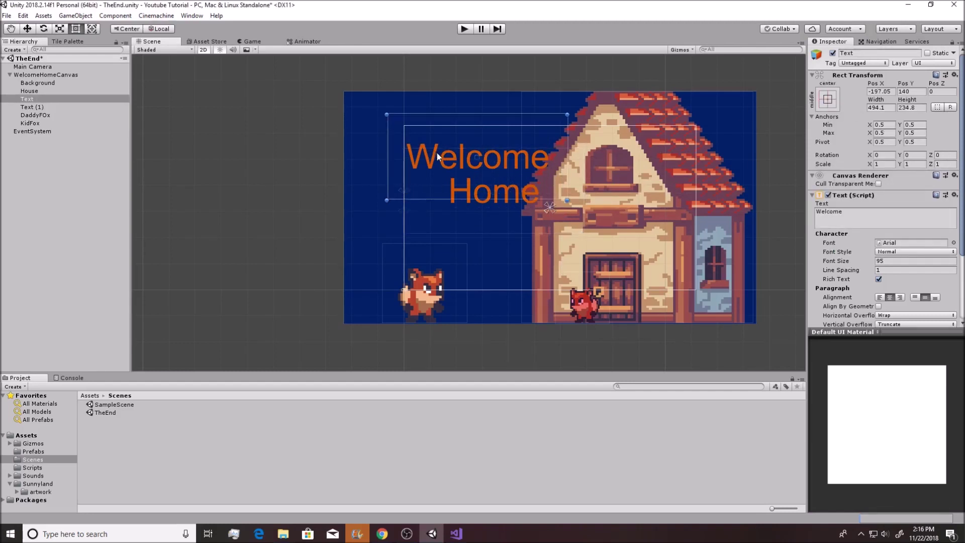
{"action": "left_click", "coordinate": [828, 99]}
{"action": "left_click", "coordinate": [862, 200]}
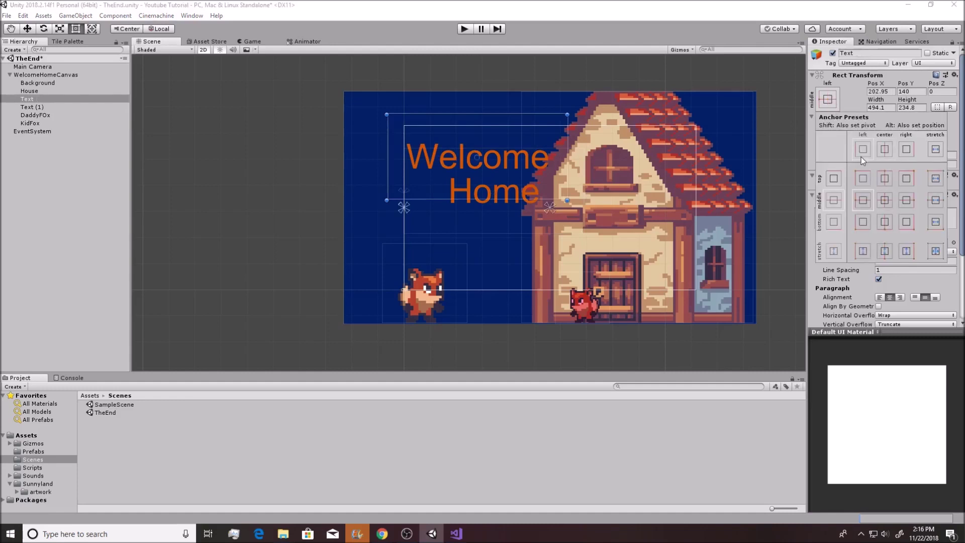
{"action": "left_click", "coordinate": [863, 179]}
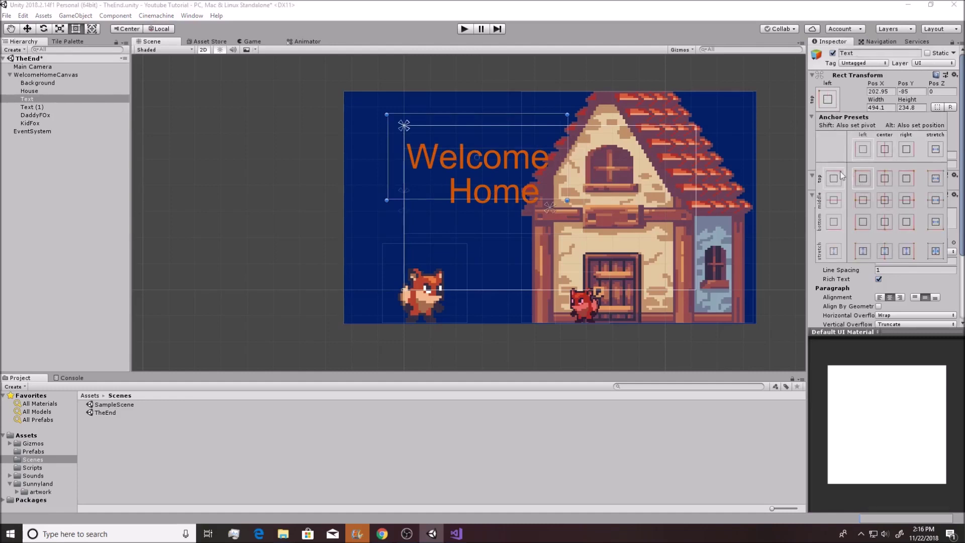
{"action": "left_click", "coordinate": [477, 204]}
- Anchor the Home text, Text (1), to the top-left corner as well
{"action": "left_click", "coordinate": [476, 190]}
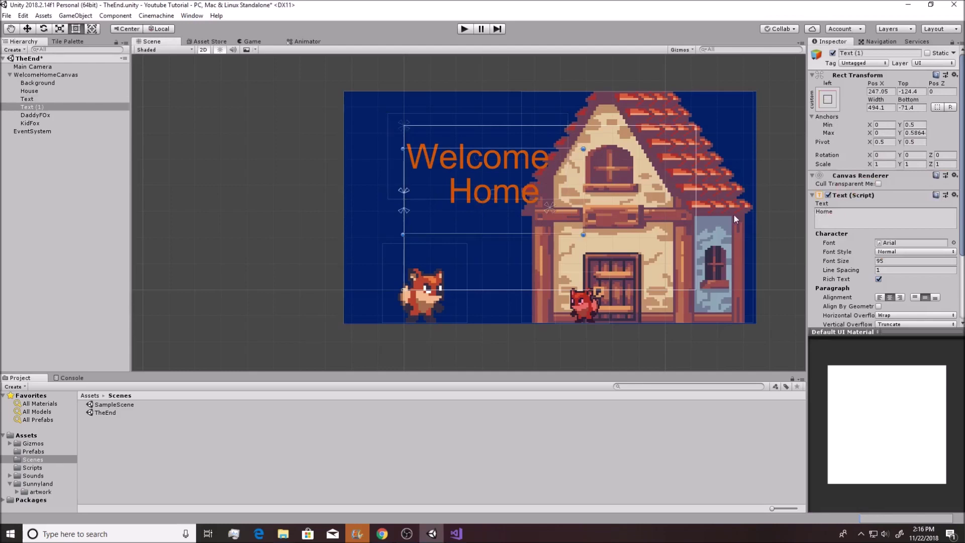
{"action": "left_click", "coordinate": [827, 100]}
{"action": "left_click", "coordinate": [863, 179]}
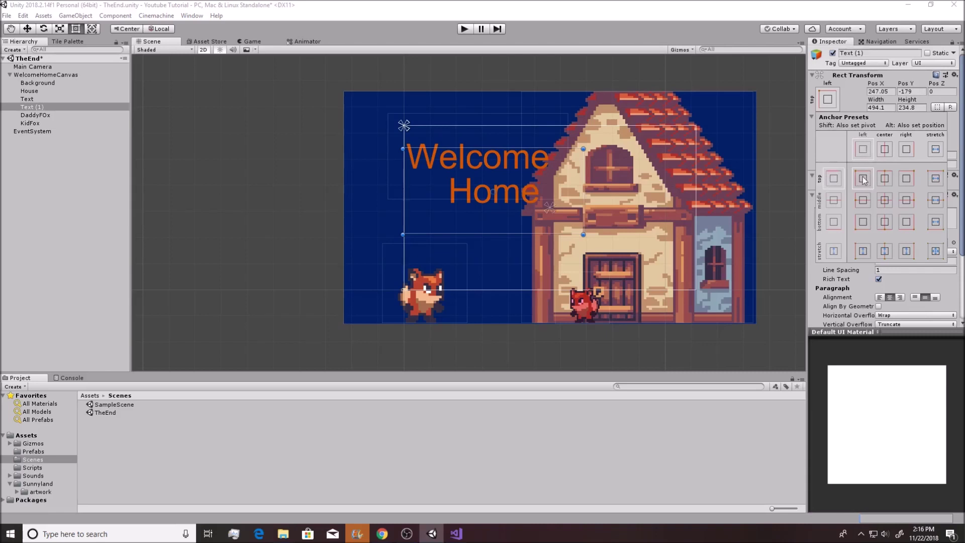
{"action": "left_click", "coordinate": [440, 154]}
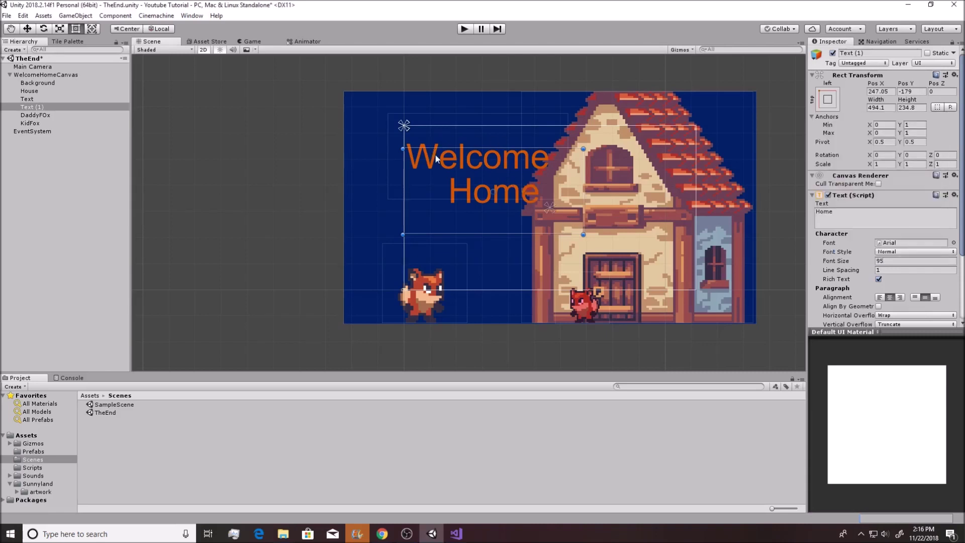
{"action": "left_click", "coordinate": [428, 154]}
{"action": "left_click", "coordinate": [421, 158]}
{"action": "left_click", "coordinate": [432, 146]}
{"action": "left_click", "coordinate": [412, 95]}
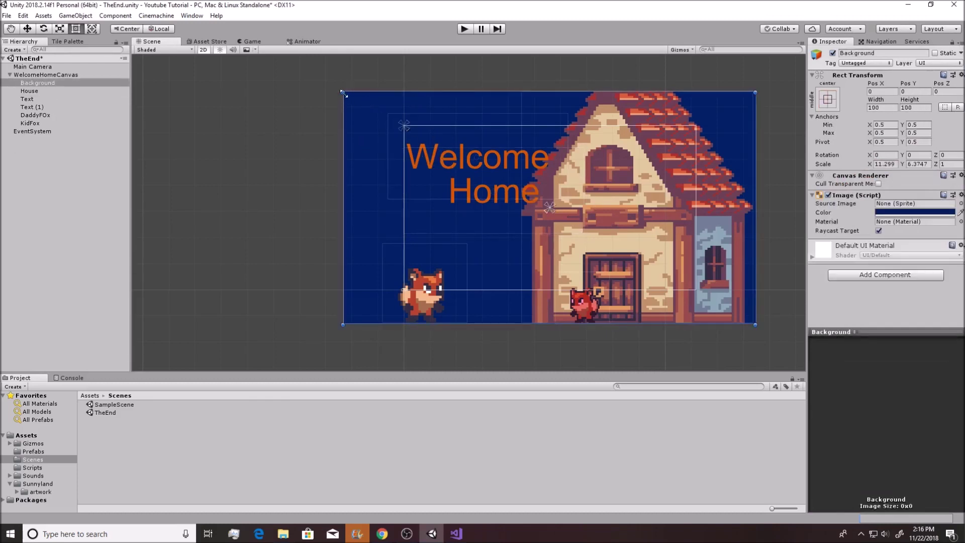
- Resize the Background panel's corners and edges so it fills the canvas
{"action": "left_click_drag", "start_coordinate": [343, 92], "coordinate": [404, 126]}
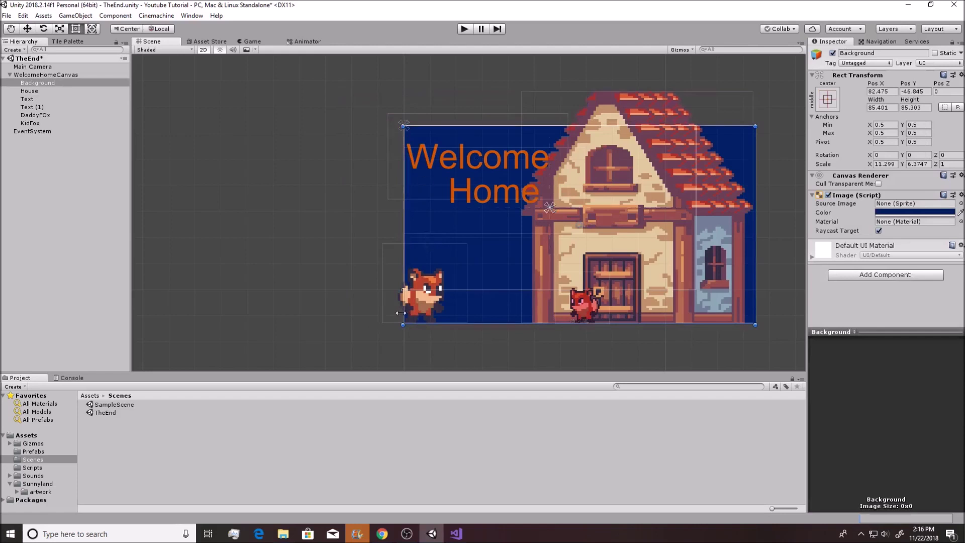
{"action": "left_click_drag", "start_coordinate": [403, 325], "coordinate": [403, 327]}
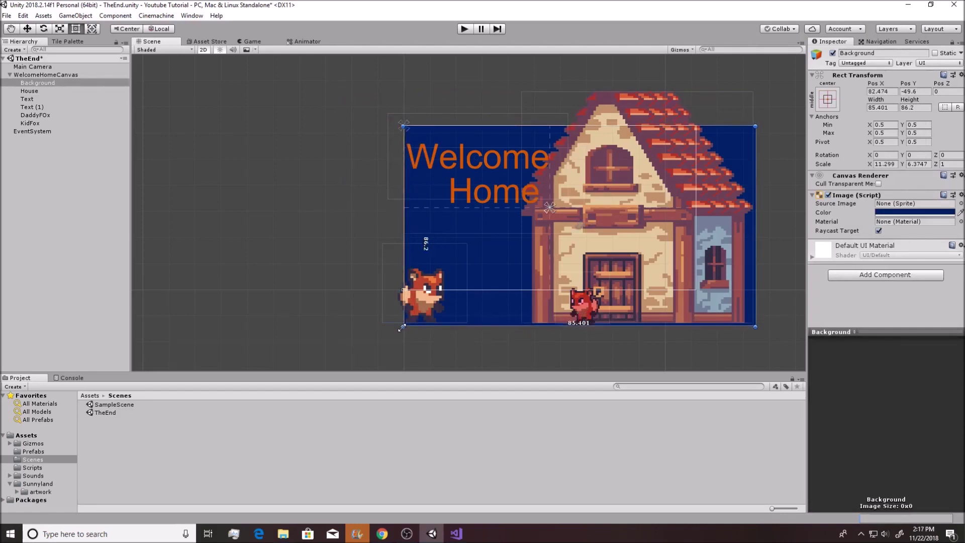
{"action": "left_click_drag", "start_coordinate": [759, 328], "coordinate": [698, 291]}
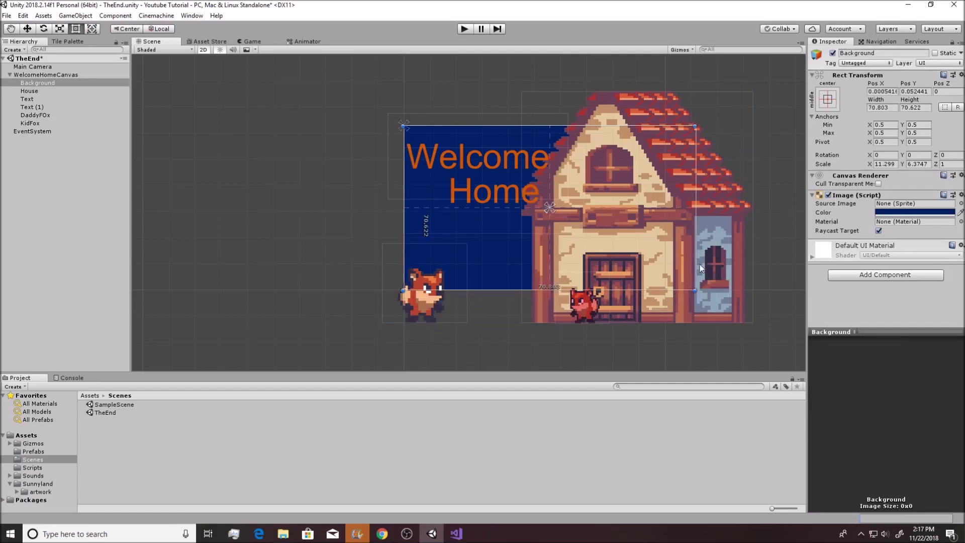
- Shrink the house into the panel's right half and place the kid fox in its doorway
{"action": "left_click", "coordinate": [746, 151]}
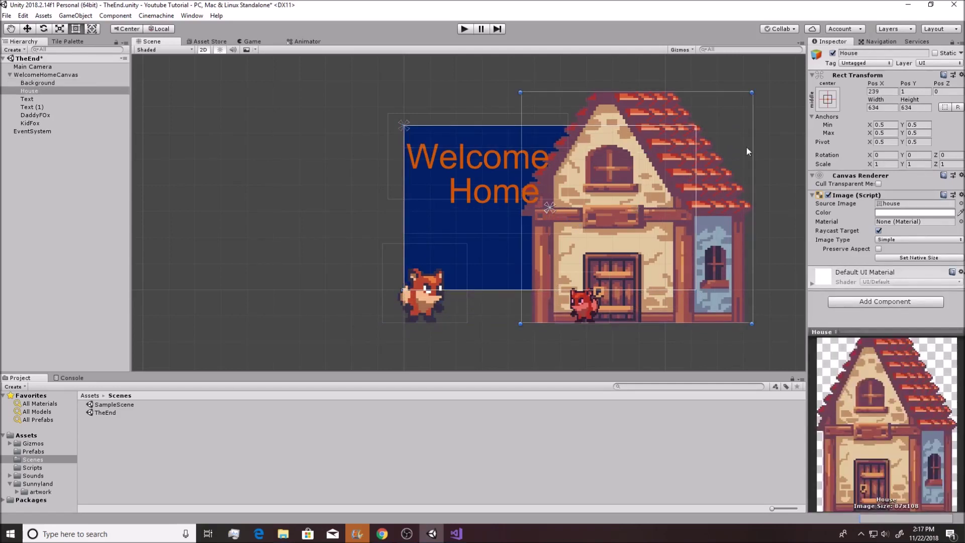
{"action": "left_click_drag", "start_coordinate": [752, 94], "coordinate": [693, 183]}
{"action": "left_click_drag", "start_coordinate": [641, 255], "coordinate": [670, 222]}
{"action": "left_click_drag", "start_coordinate": [586, 310], "coordinate": [610, 280]}
{"action": "left_click_drag", "start_coordinate": [425, 305], "coordinate": [479, 268]}
- Anchor the daddy fox bottom-left and the kid fox and house bottom-right, then preview in Play mode
{"action": "left_click", "coordinate": [354, 258]}
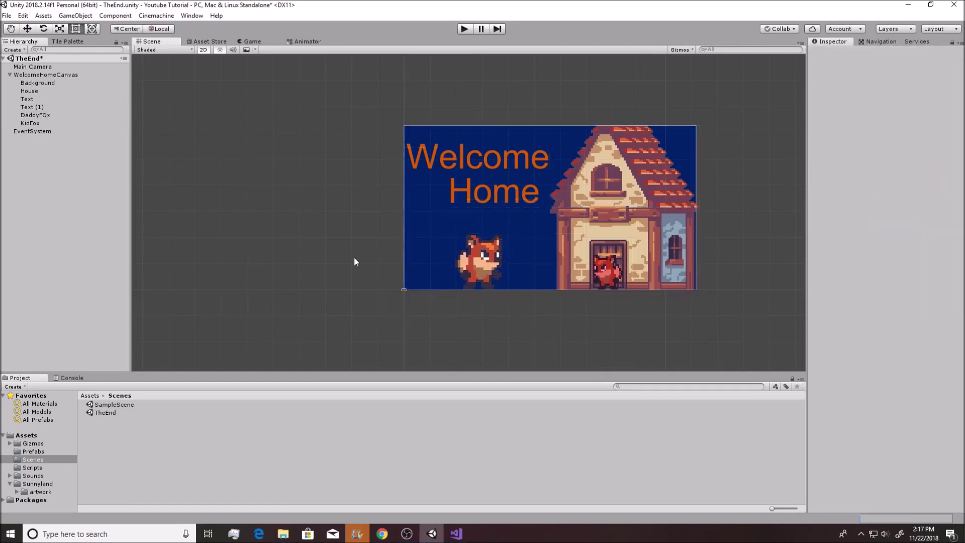
{"action": "left_click", "coordinate": [485, 260]}
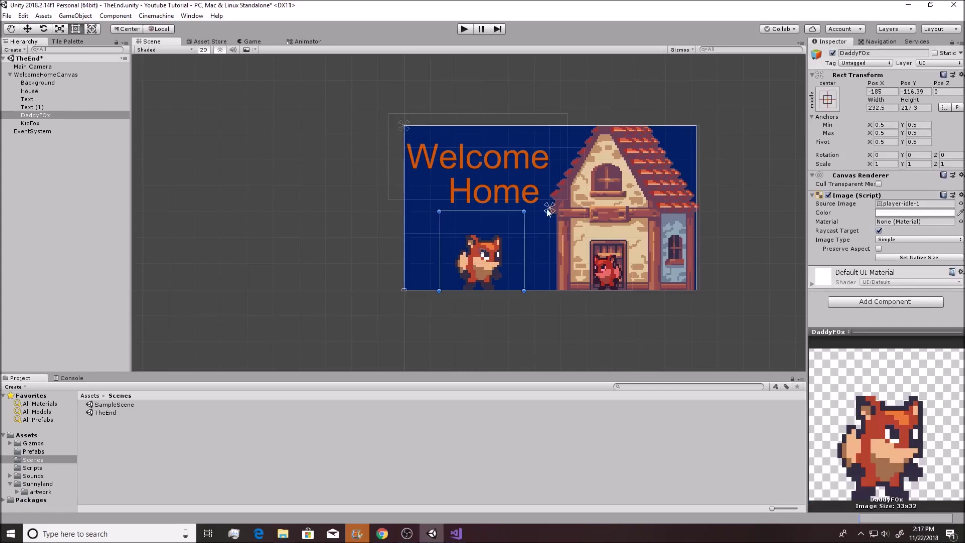
{"action": "left_click_drag", "start_coordinate": [550, 209], "coordinate": [408, 294]}
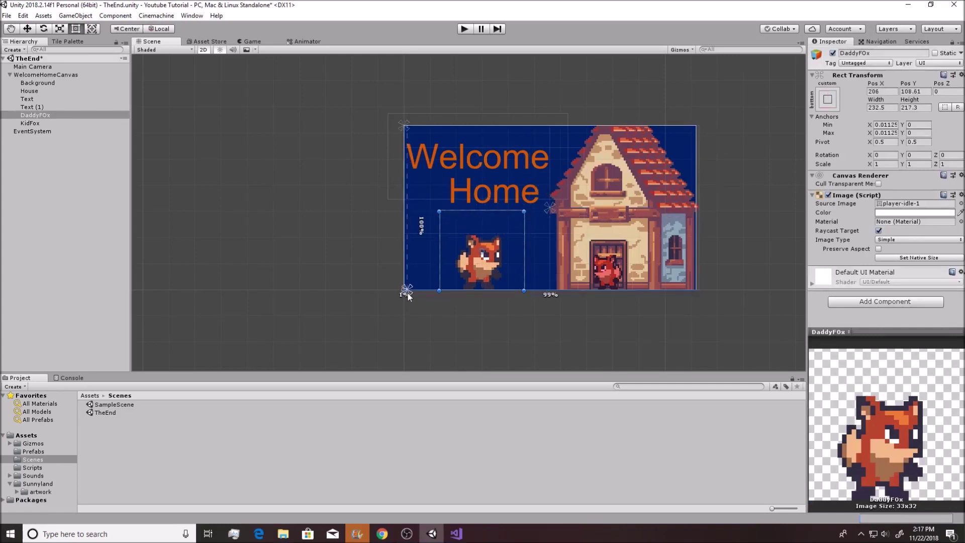
{"action": "left_click", "coordinate": [610, 272]}
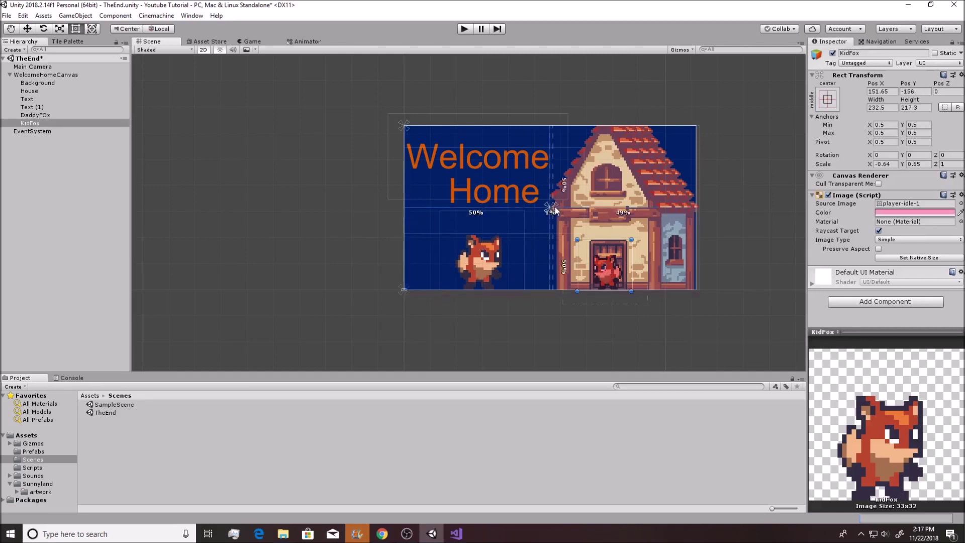
{"action": "left_click_drag", "start_coordinate": [550, 210], "coordinate": [695, 290]}
{"action": "left_click", "coordinate": [635, 186]}
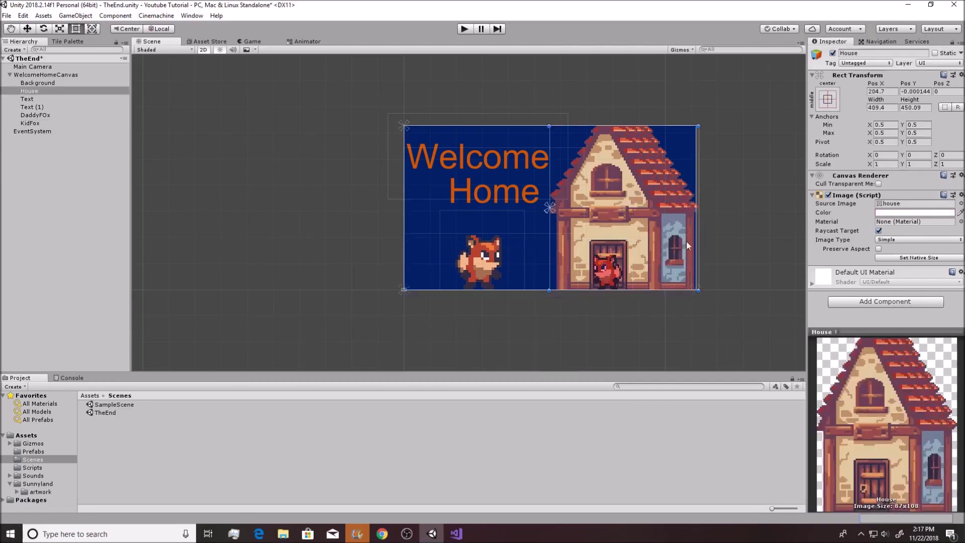
{"action": "left_click_drag", "start_coordinate": [551, 207], "coordinate": [698, 289]}
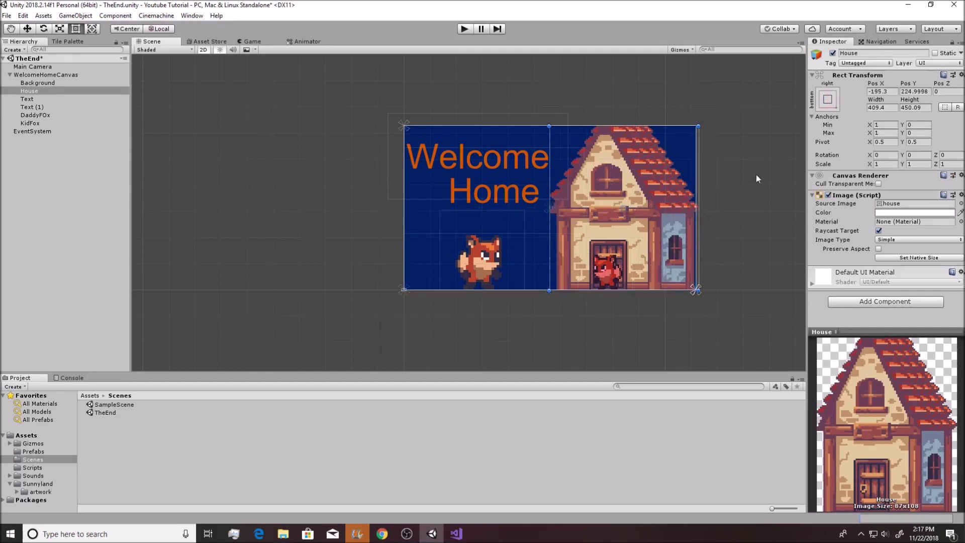
{"action": "left_click", "coordinate": [687, 158]}
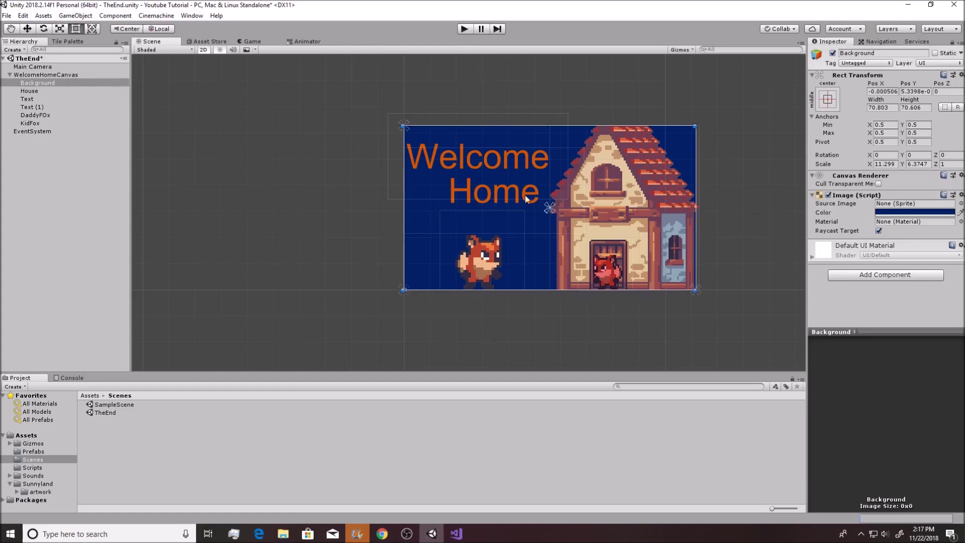
{"action": "left_click", "coordinate": [464, 29]}
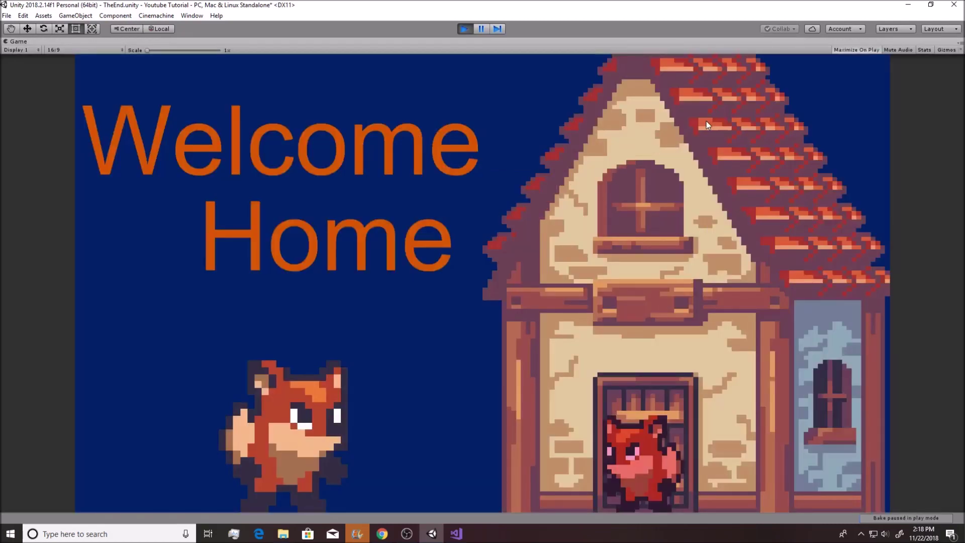
{"action": "left_click", "coordinate": [465, 29]}
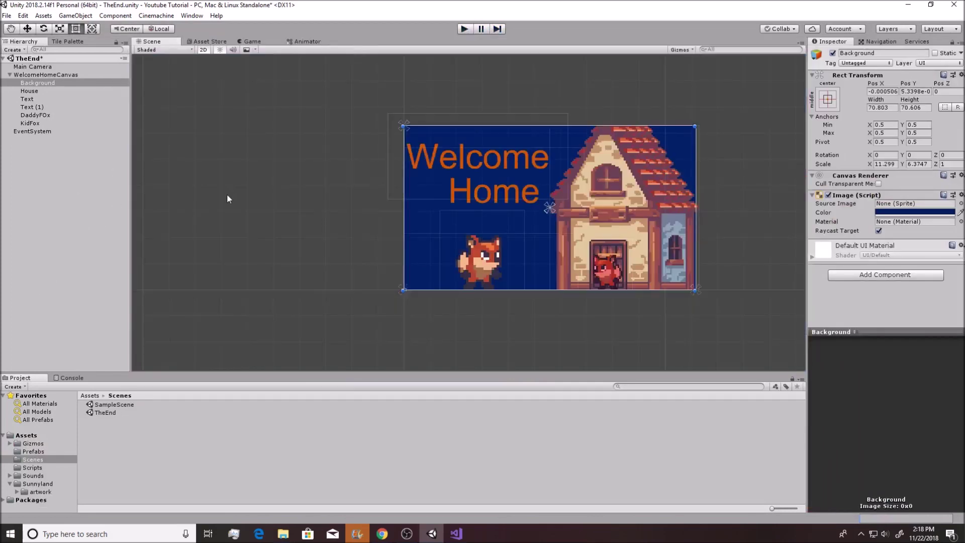
{"action": "key", "text": "ctrl+s"}
- Open SampleScene from the Scenes folder and enter Play mode
{"action": "left_click", "coordinate": [103, 407]}
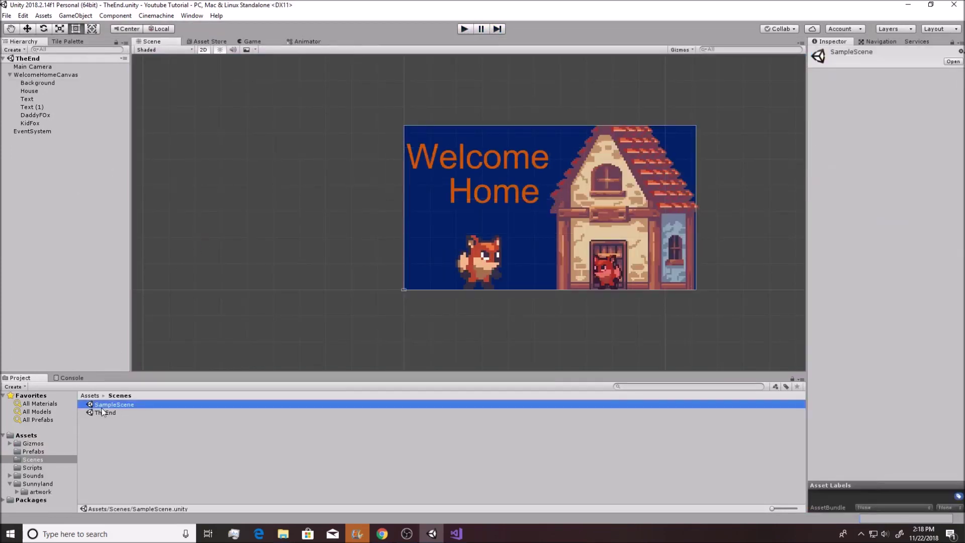
{"action": "double_click", "coordinate": [102, 407]}
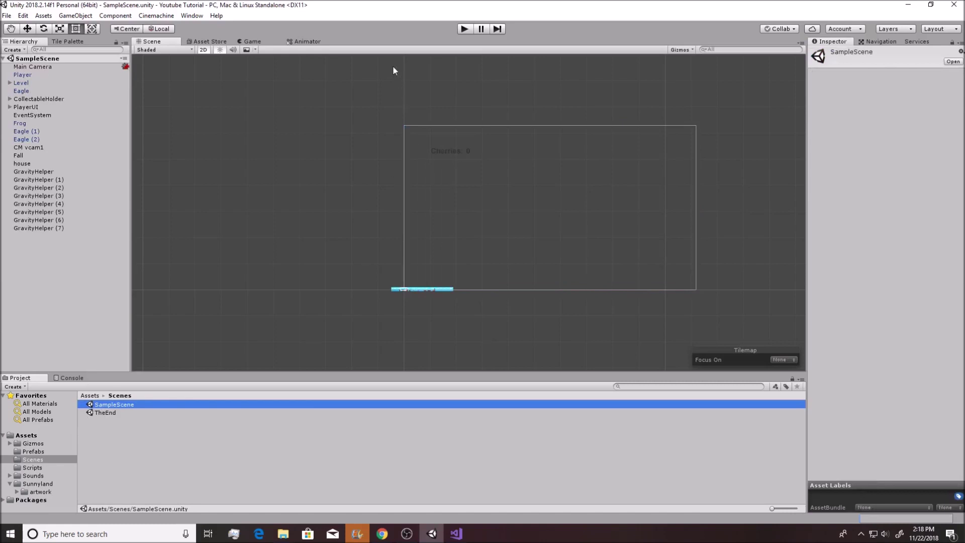
{"action": "left_click", "coordinate": [459, 30]}
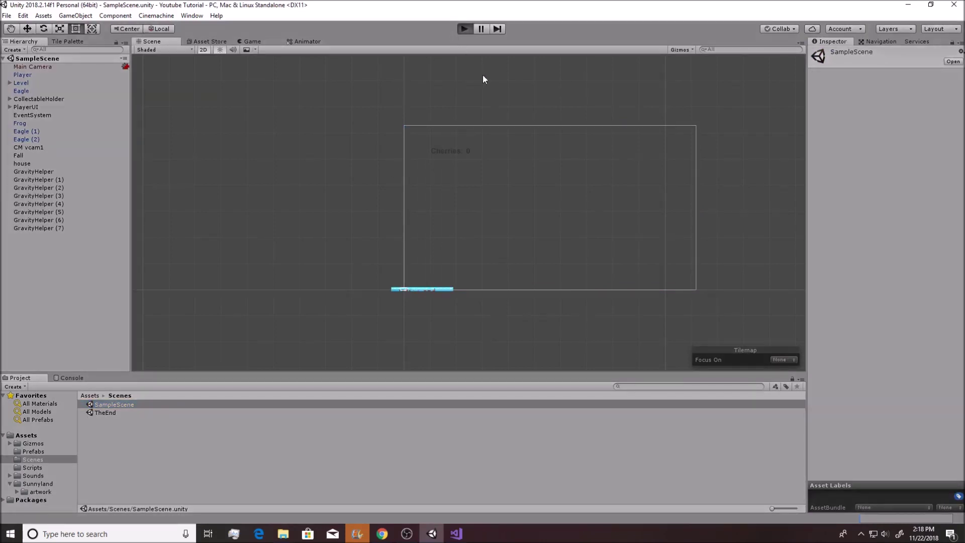
- Run the fox right, jumping gaps, collecting cherries and stomping the frog and eagle
{"action": "key", "text": "ctrl+p"}
{"action": "key", "text": "Right"}
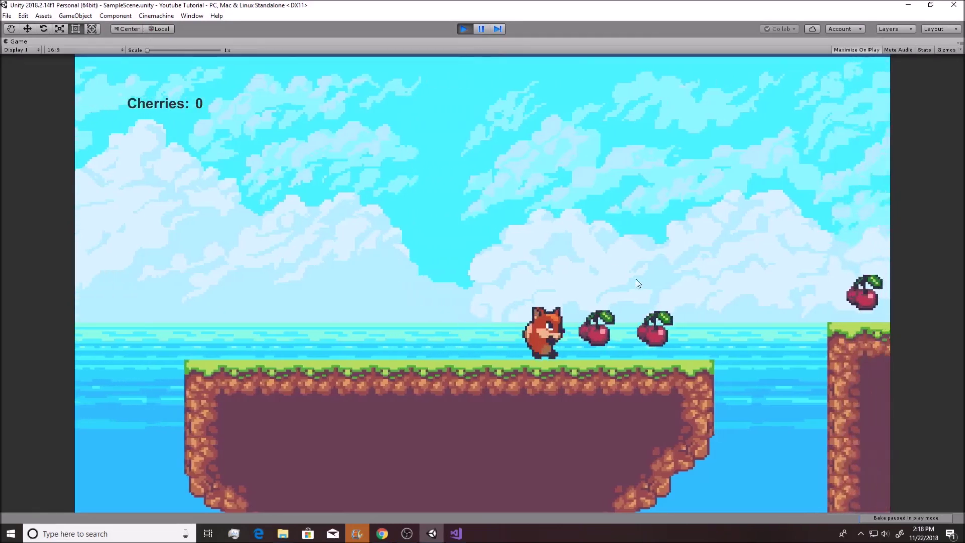
{"action": "key", "text": "space"}
{"action": "key", "text": "space"}
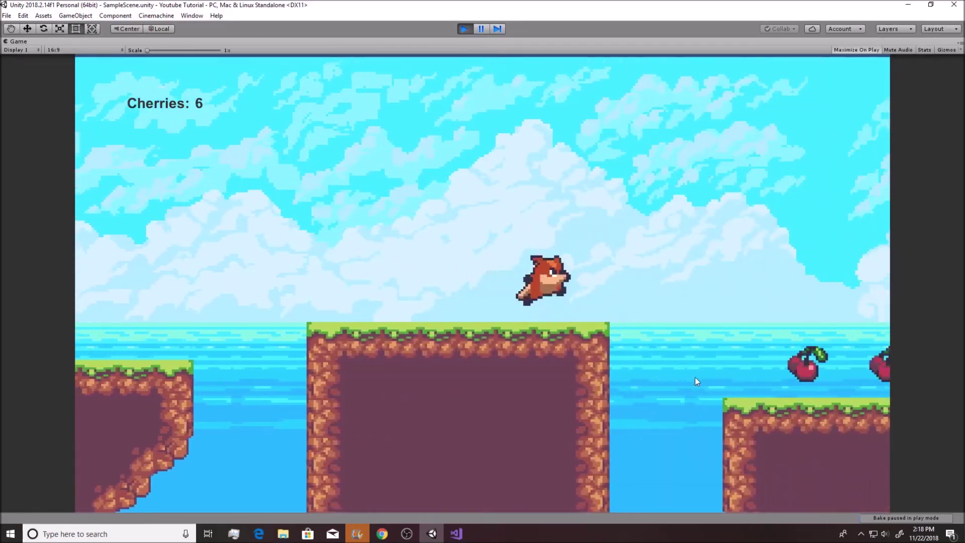
{"action": "key", "text": "space"}
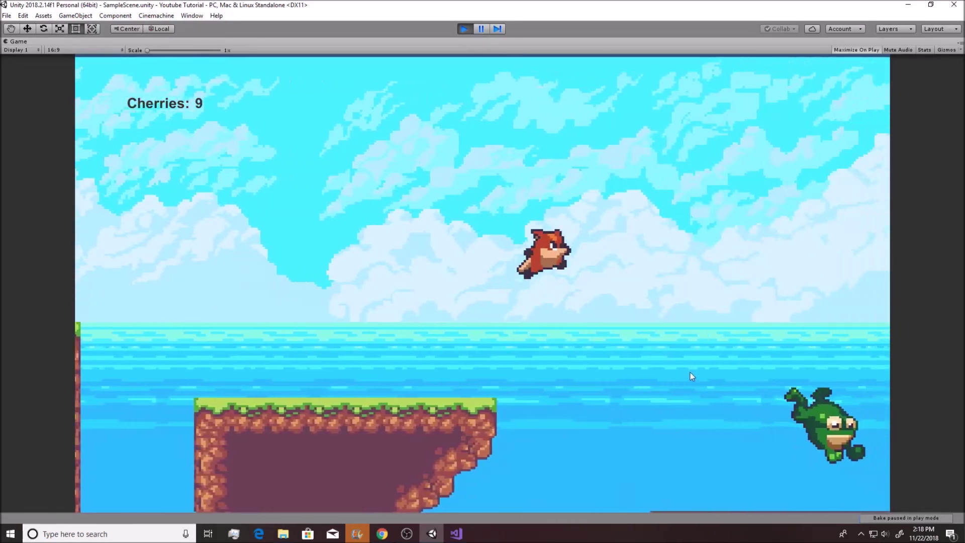
{"action": "key", "text": "space"}
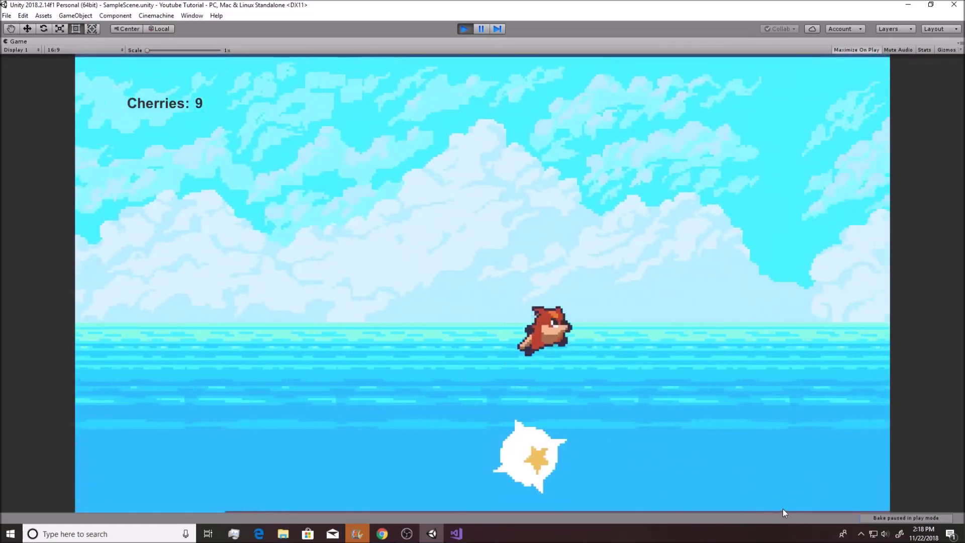
{"action": "key", "text": "space"}
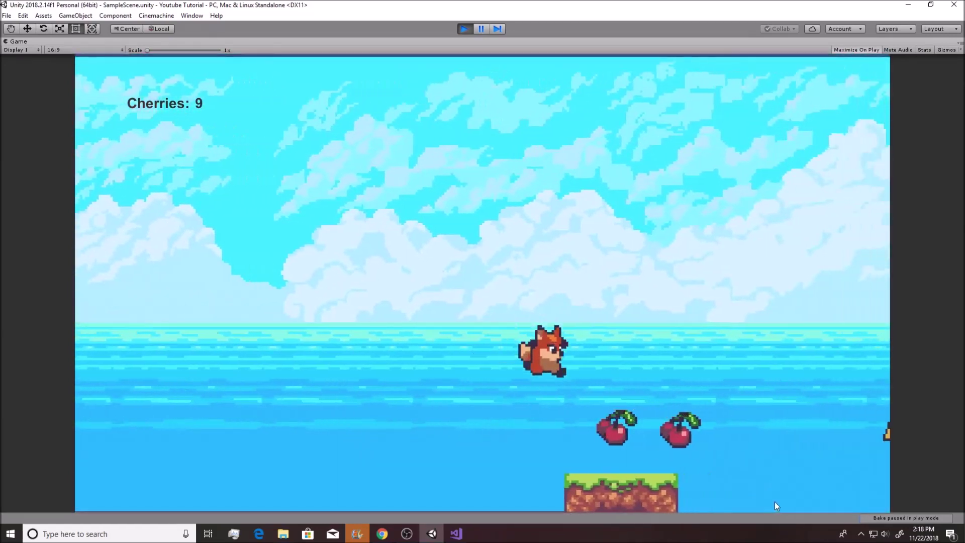
{"action": "key", "text": "space"}
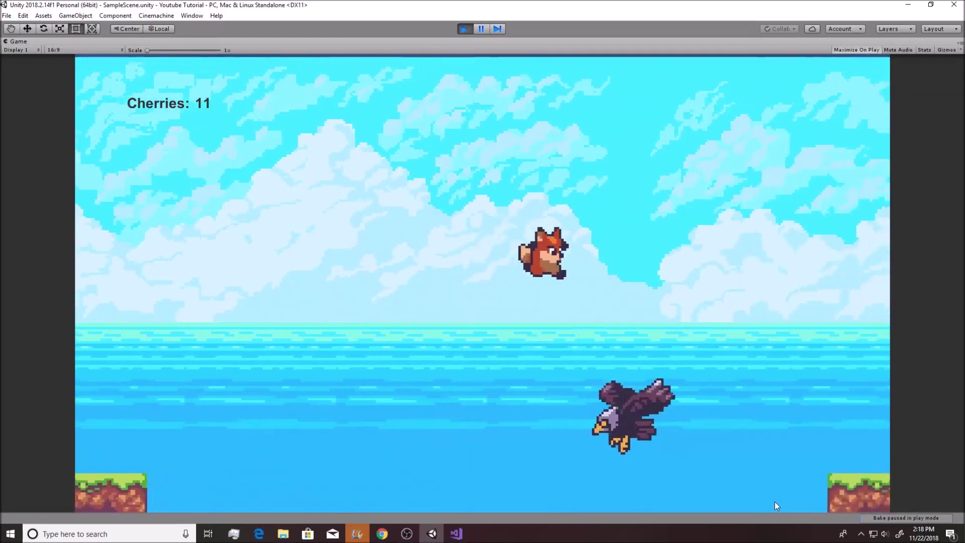
- Jump the remaining gaps and walk the fox into the house door to reach Welcome Home
{"action": "key", "text": "space"}
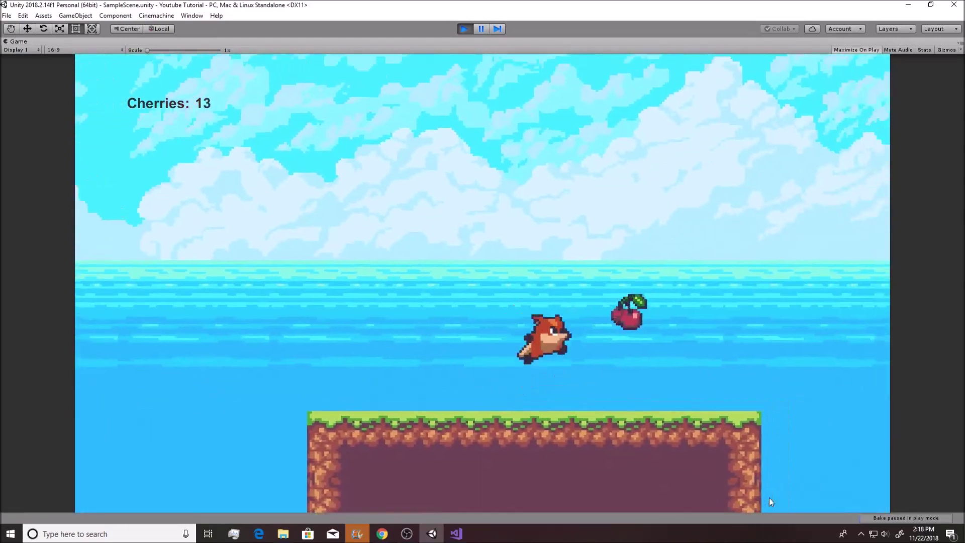
{"action": "key", "text": "space"}
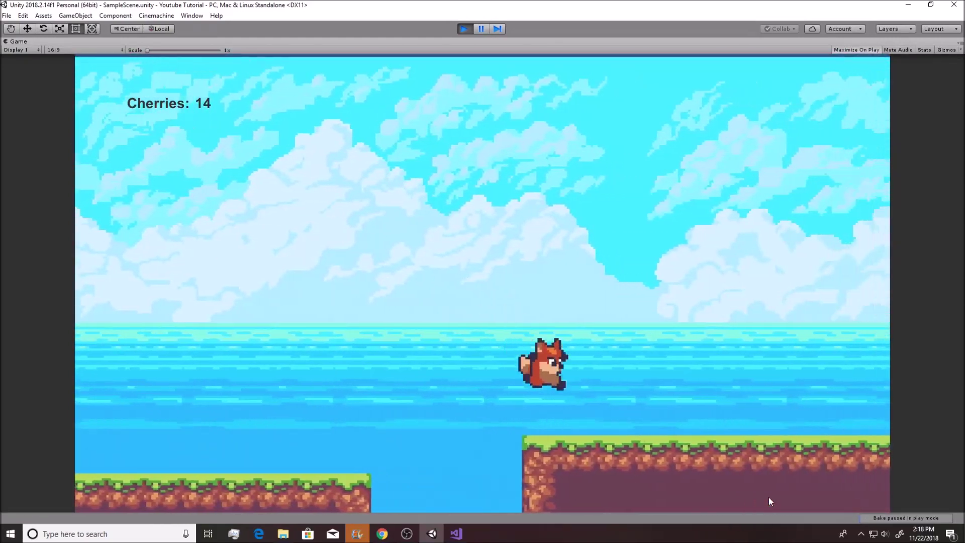
{"action": "key", "text": "space"}
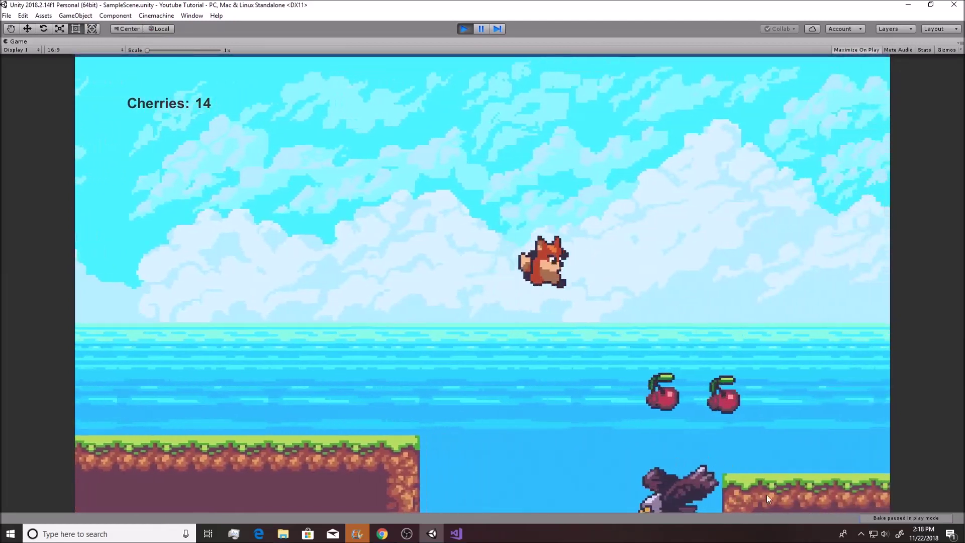
{"action": "key", "text": "space"}
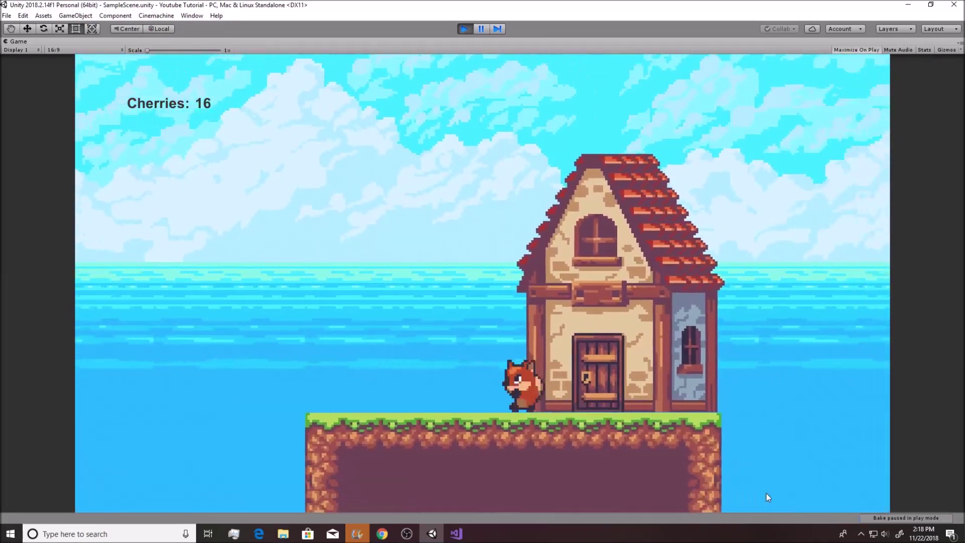
{"action": "key", "text": "Left"}
{"action": "key", "text": "Right"}
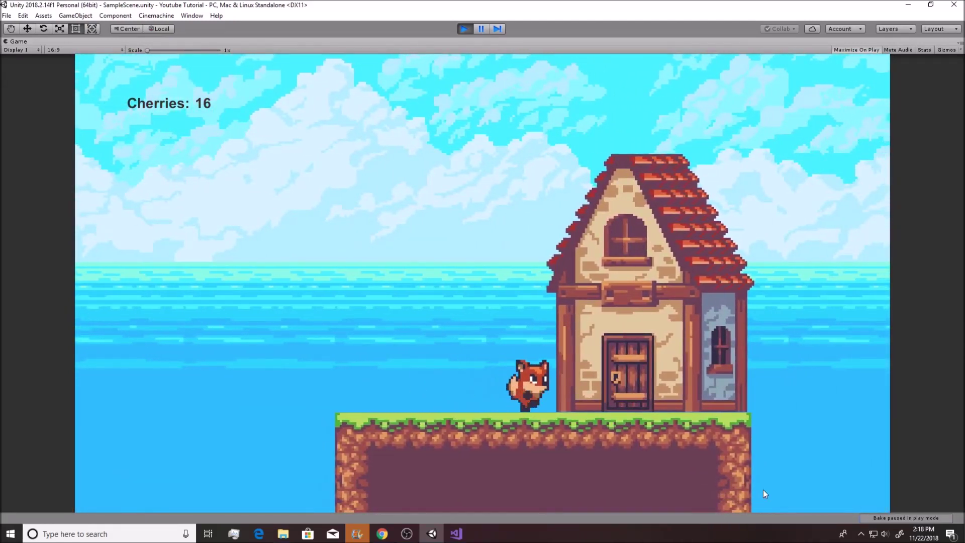
{"action": "key", "text": "Right"}
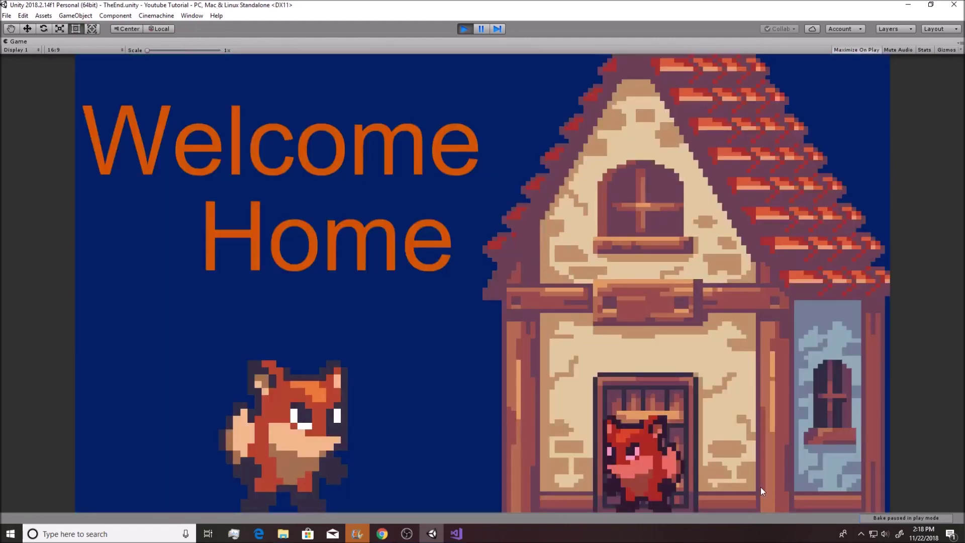